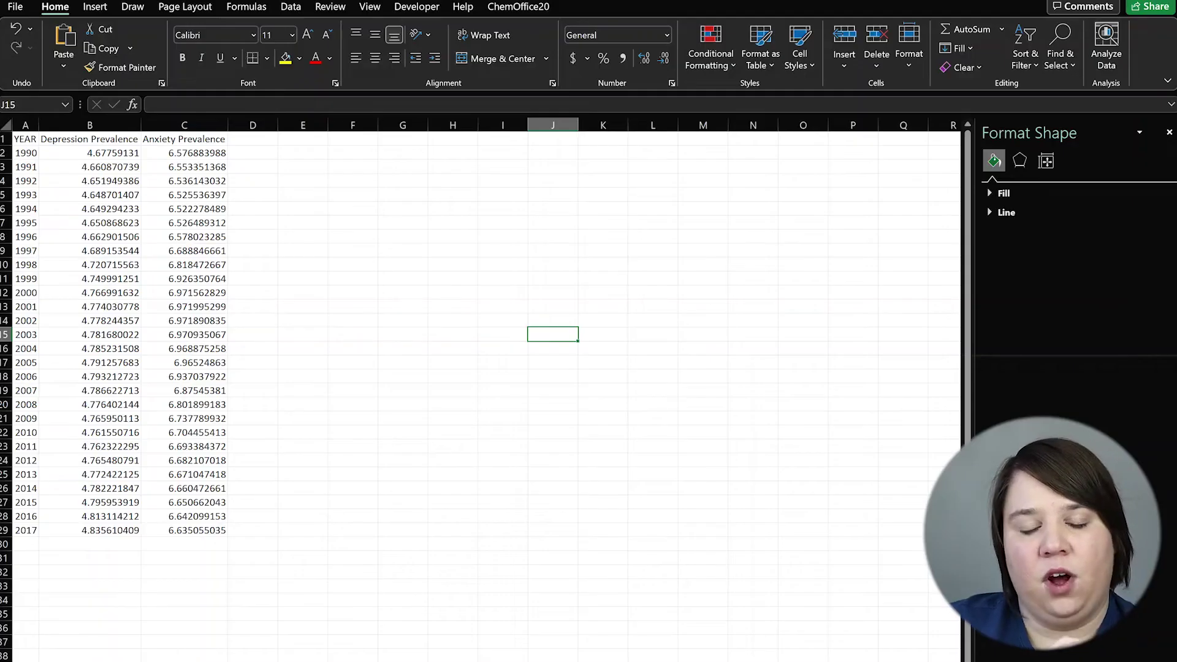
- Select the prevalence values in B2:C29 and open the Insert scatter chart list
click(556, 404)
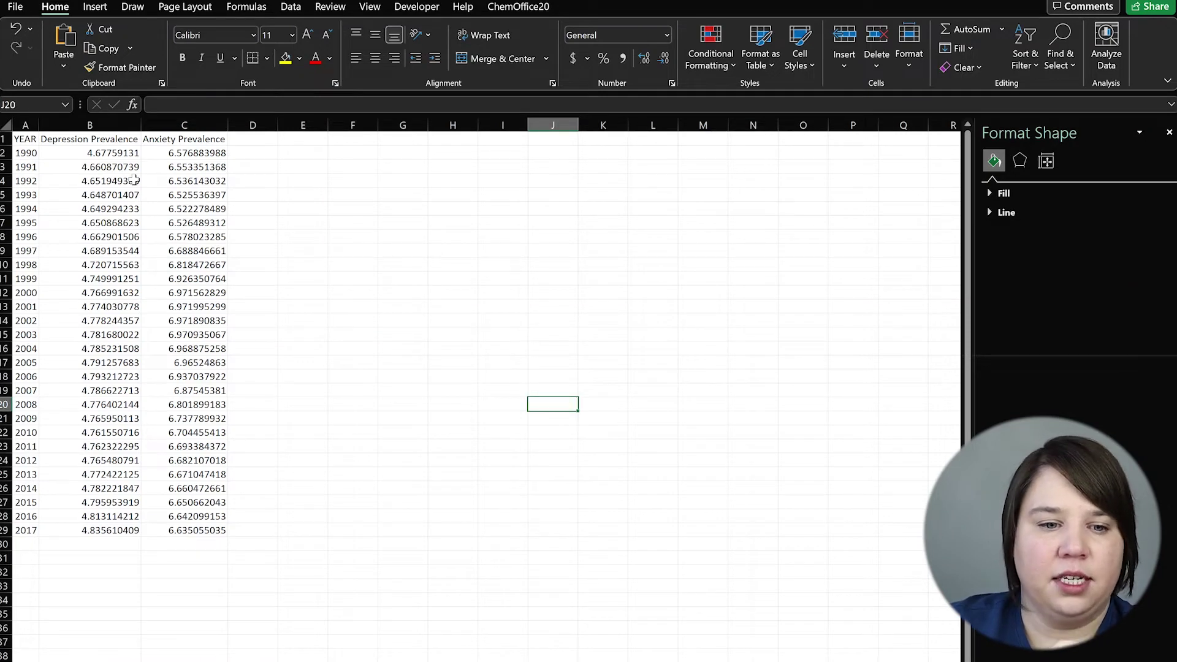
drag(25, 152, 4, 513)
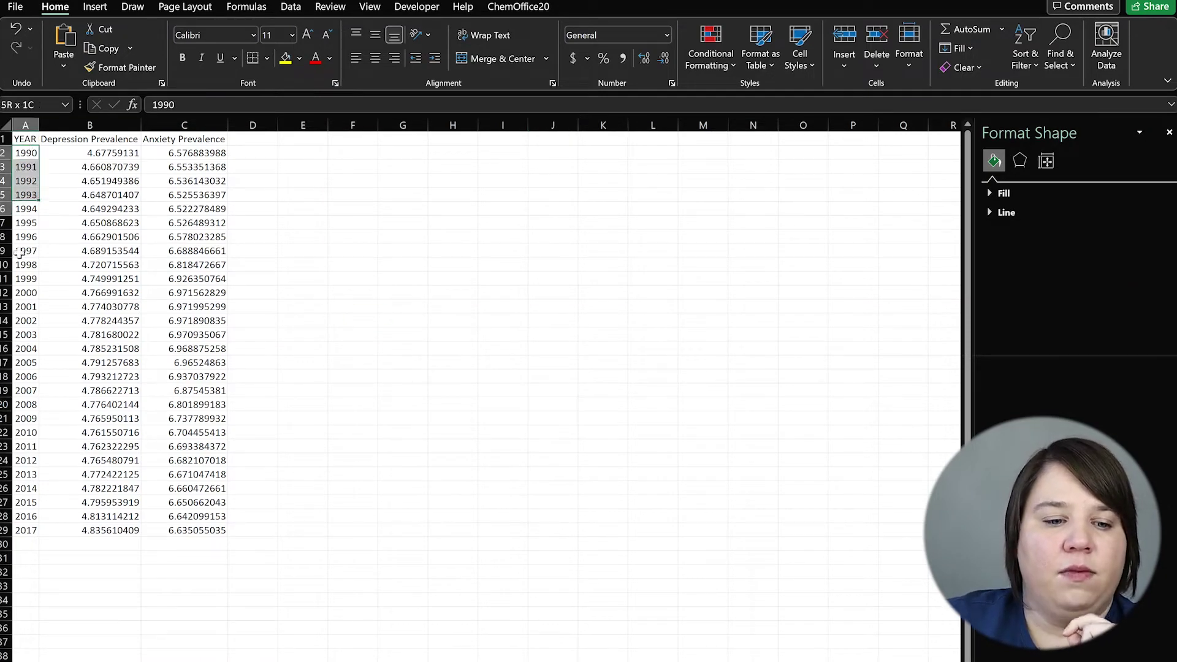
drag(4, 518, 8, 527)
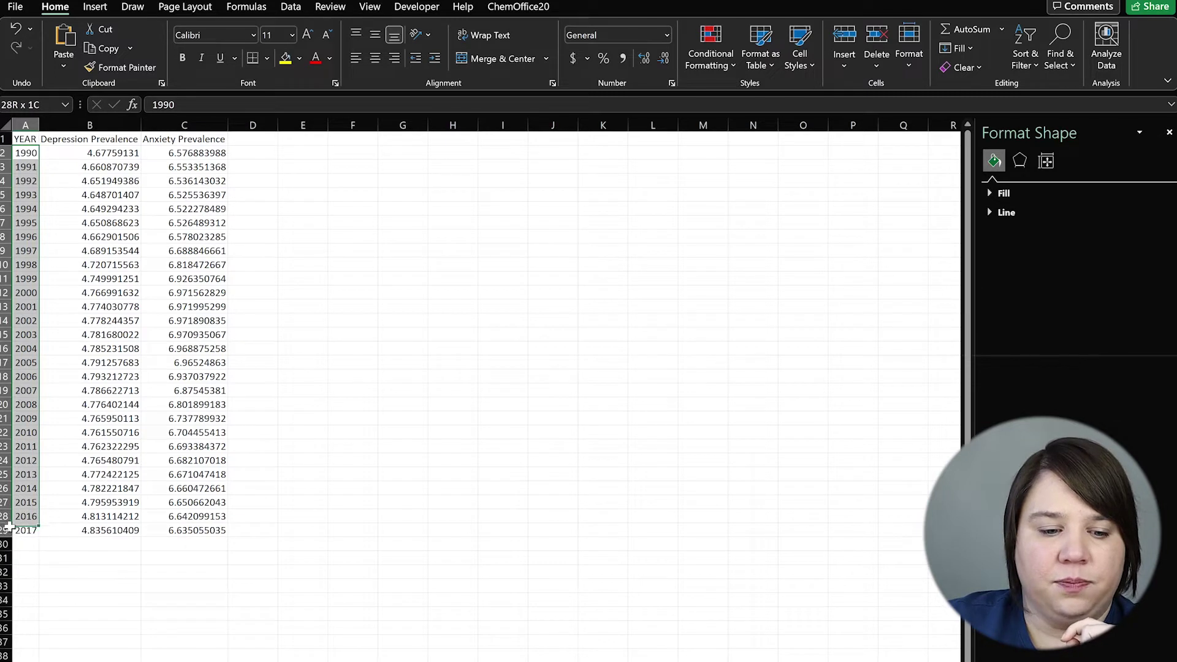
drag(117, 155, 193, 532)
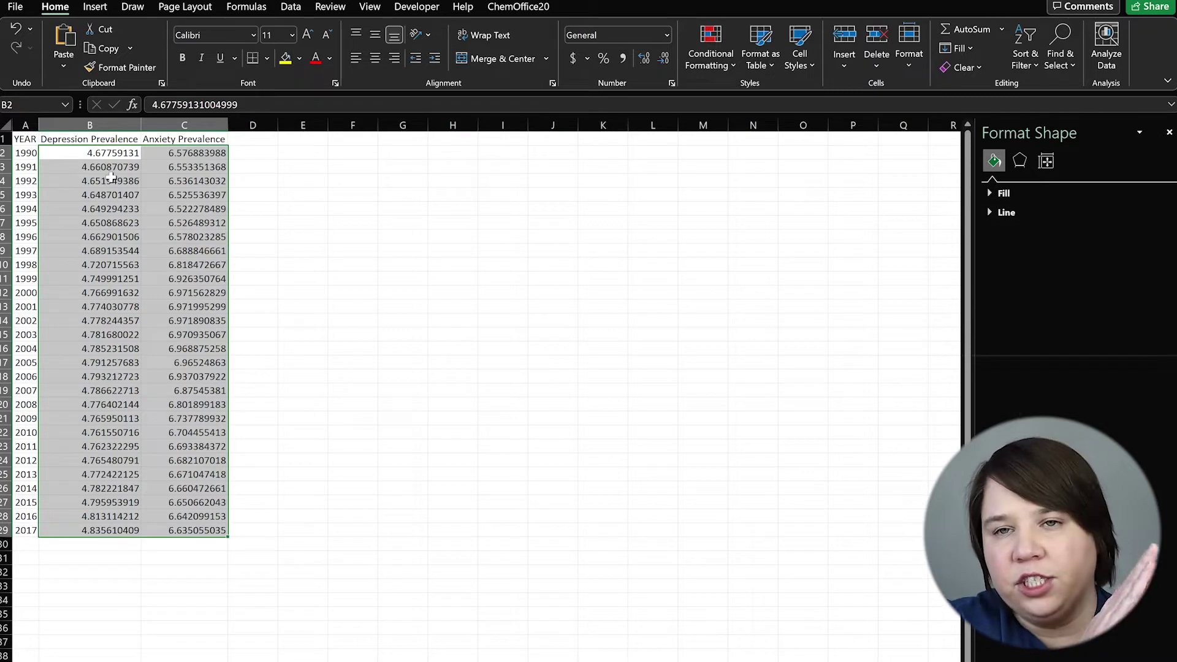
click(402, 378)
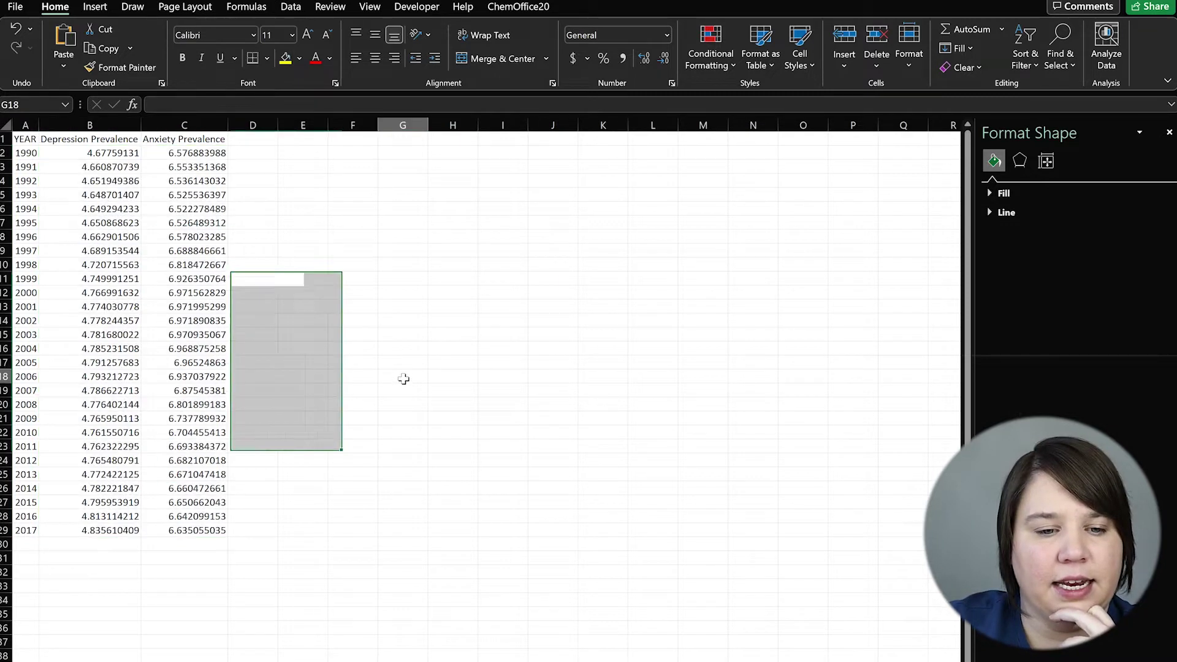
drag(82, 149, 184, 531)
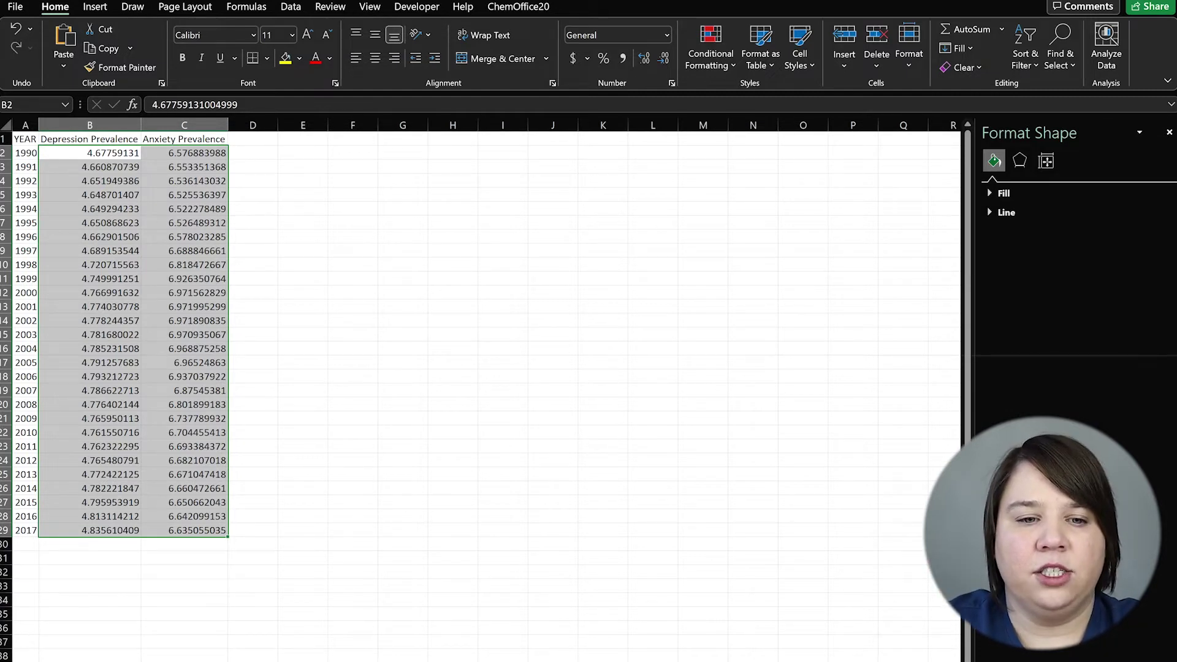
click(95, 11)
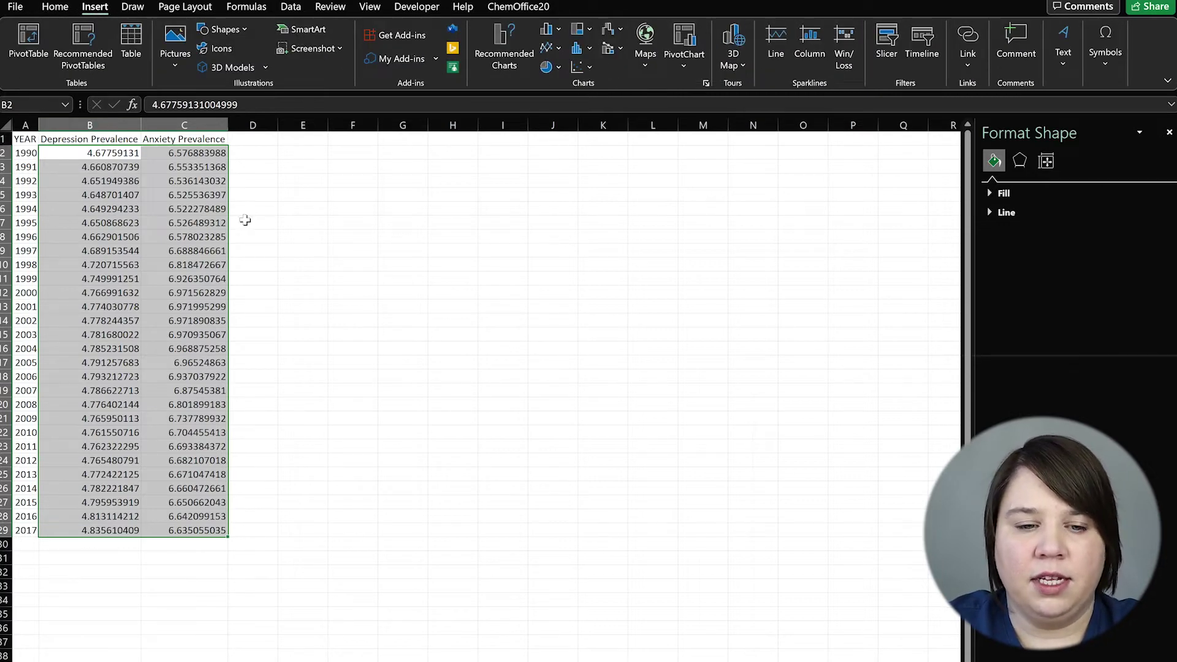
click(582, 69)
- Insert a scatter chart beside the data, add axis titles and delete the chart title
click(589, 119)
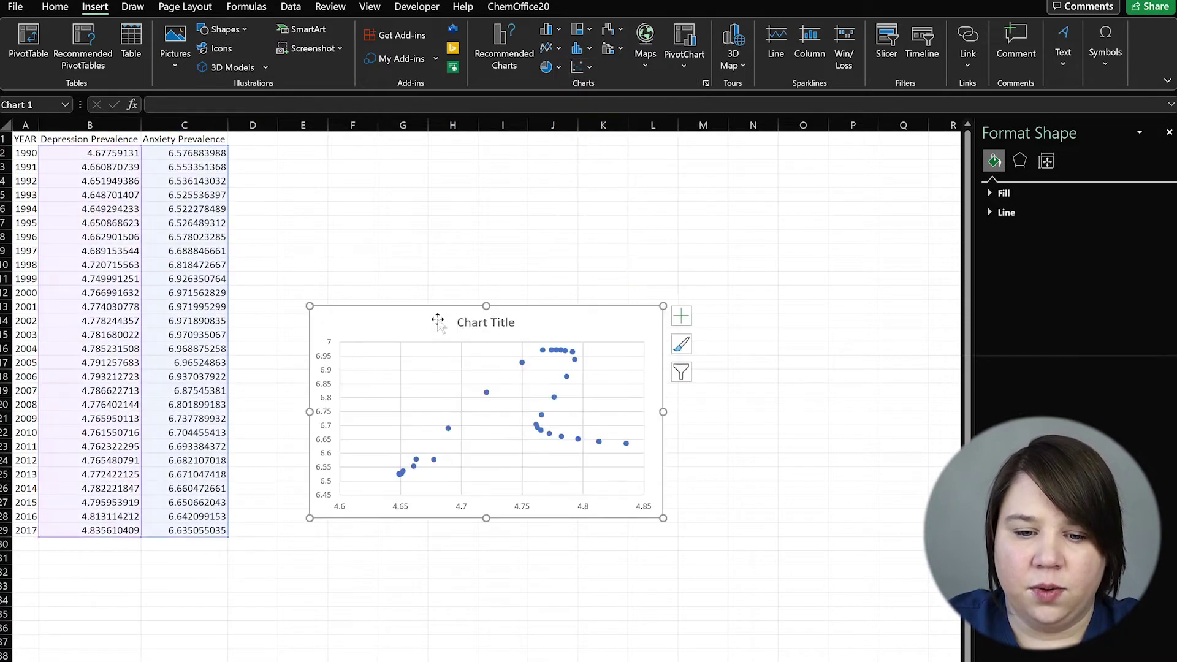
drag(519, 305, 631, 247)
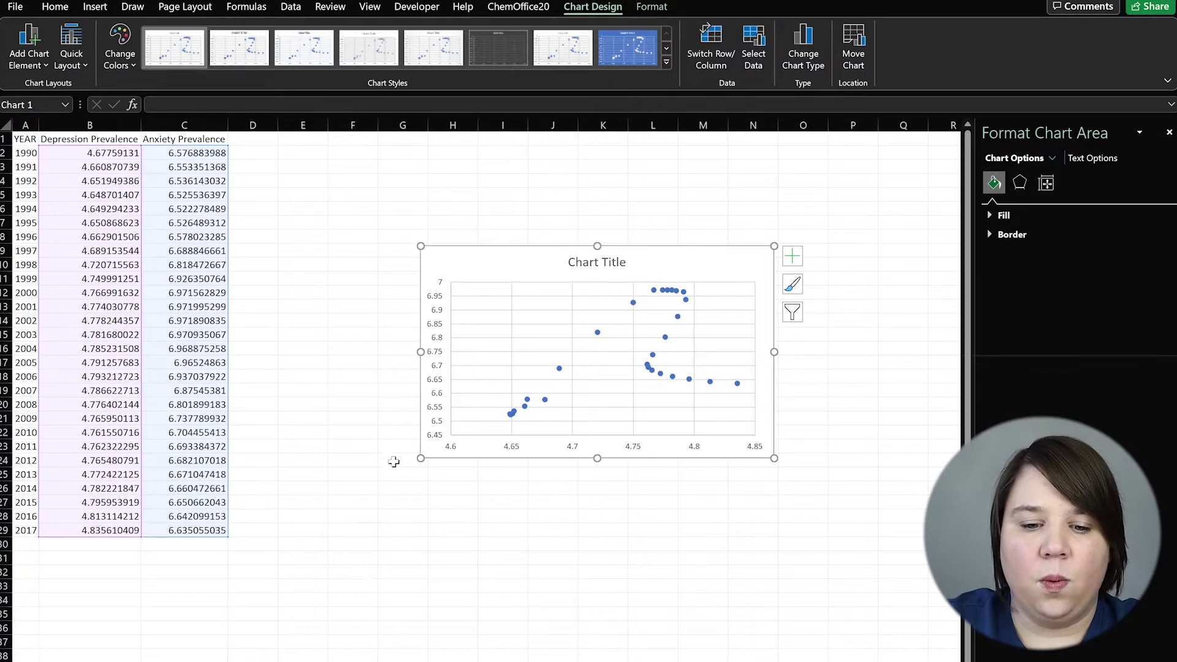
click(801, 250)
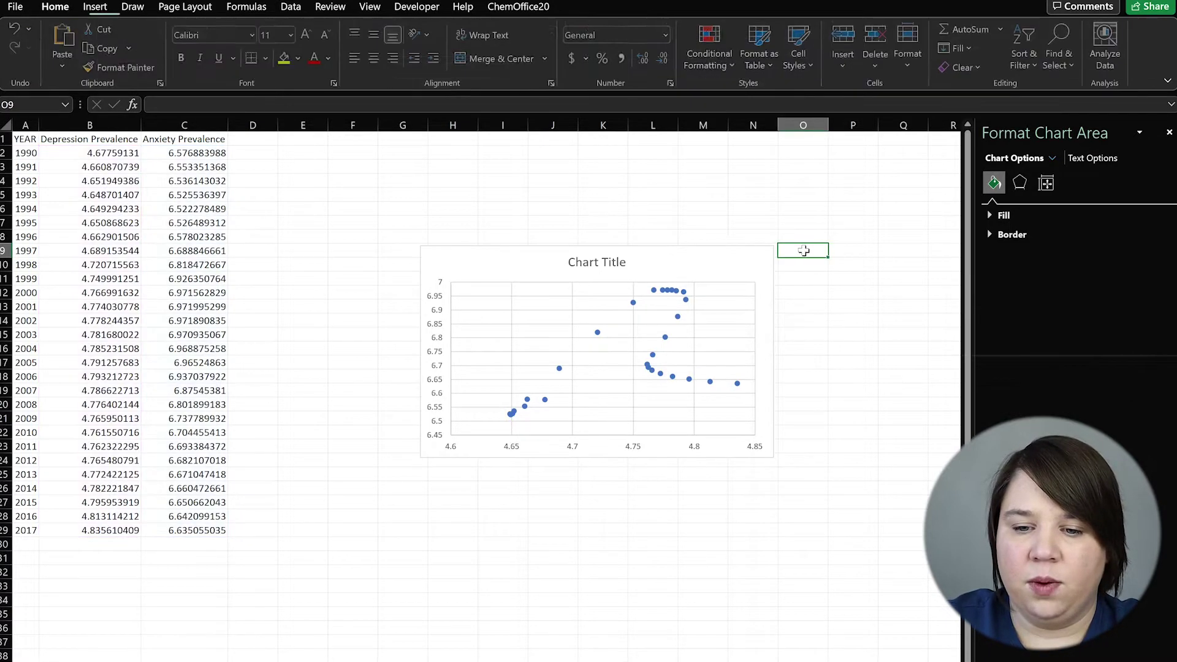
click(701, 275)
click(792, 258)
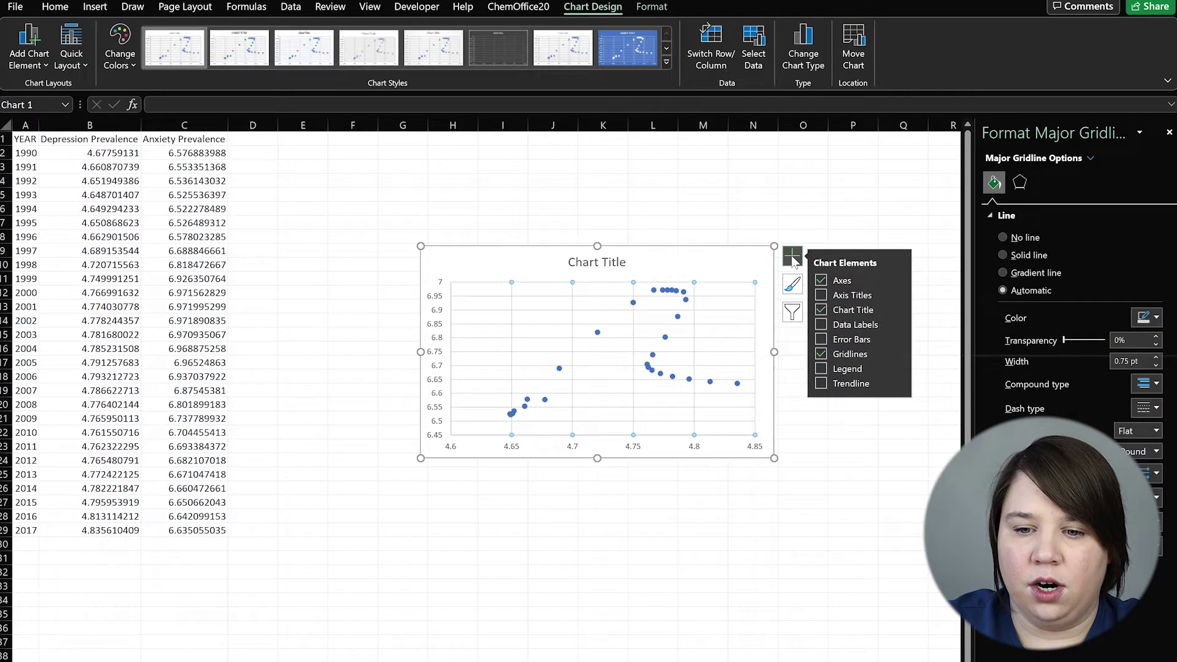
click(826, 295)
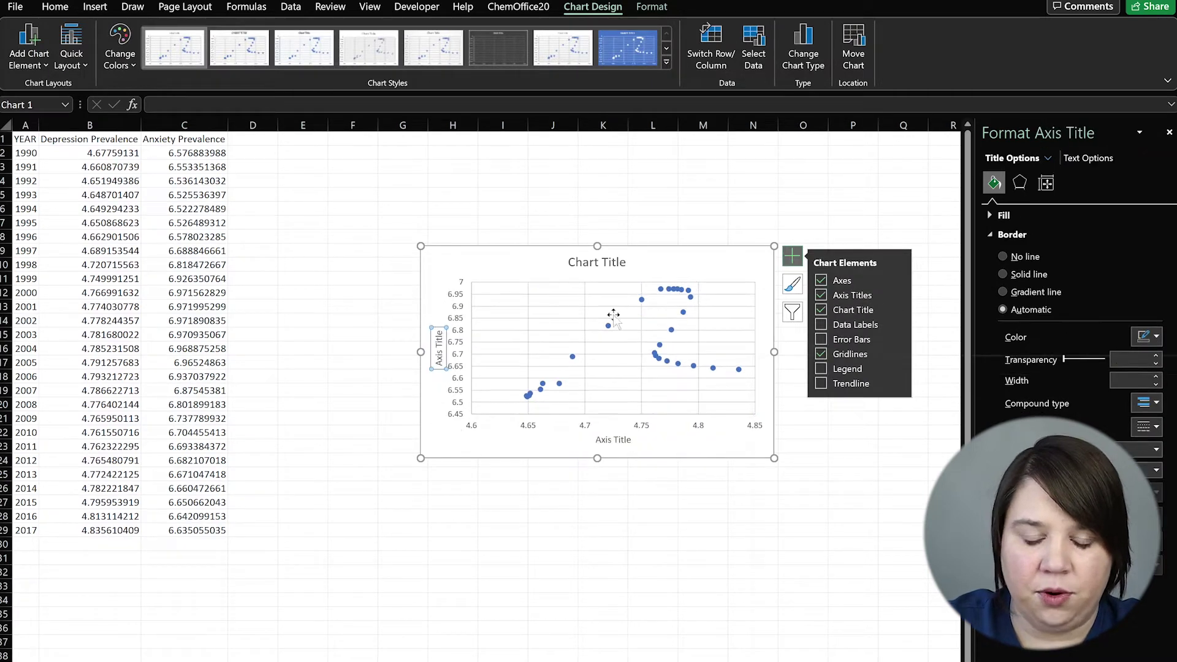
click(600, 259)
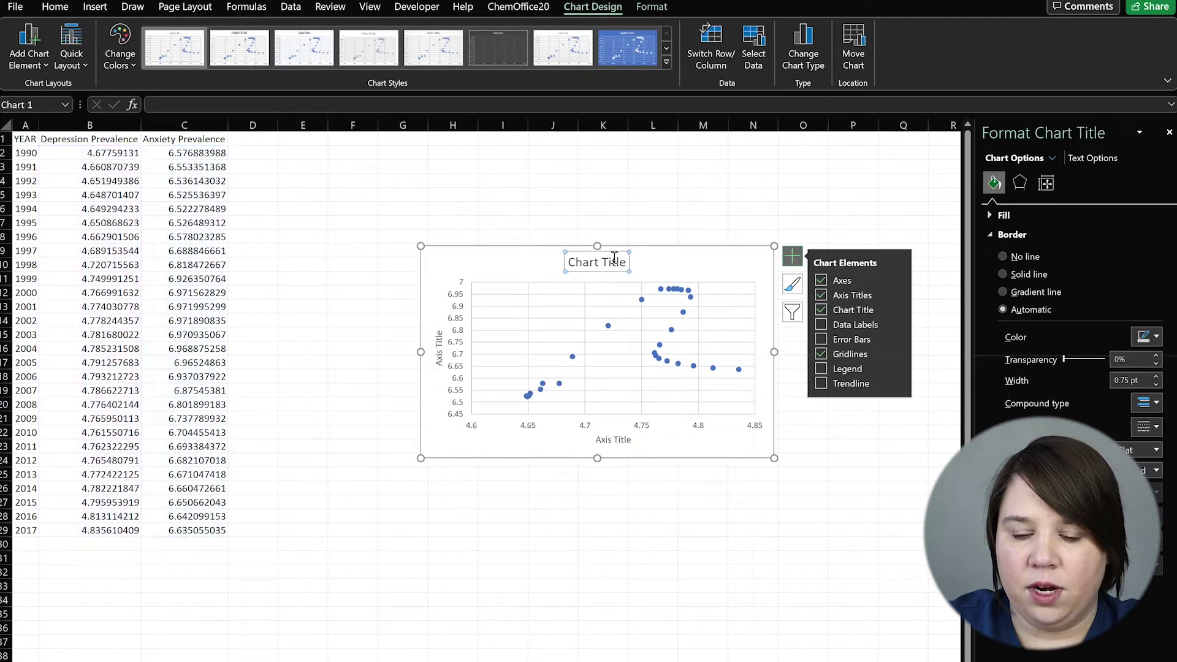
key(Delete)
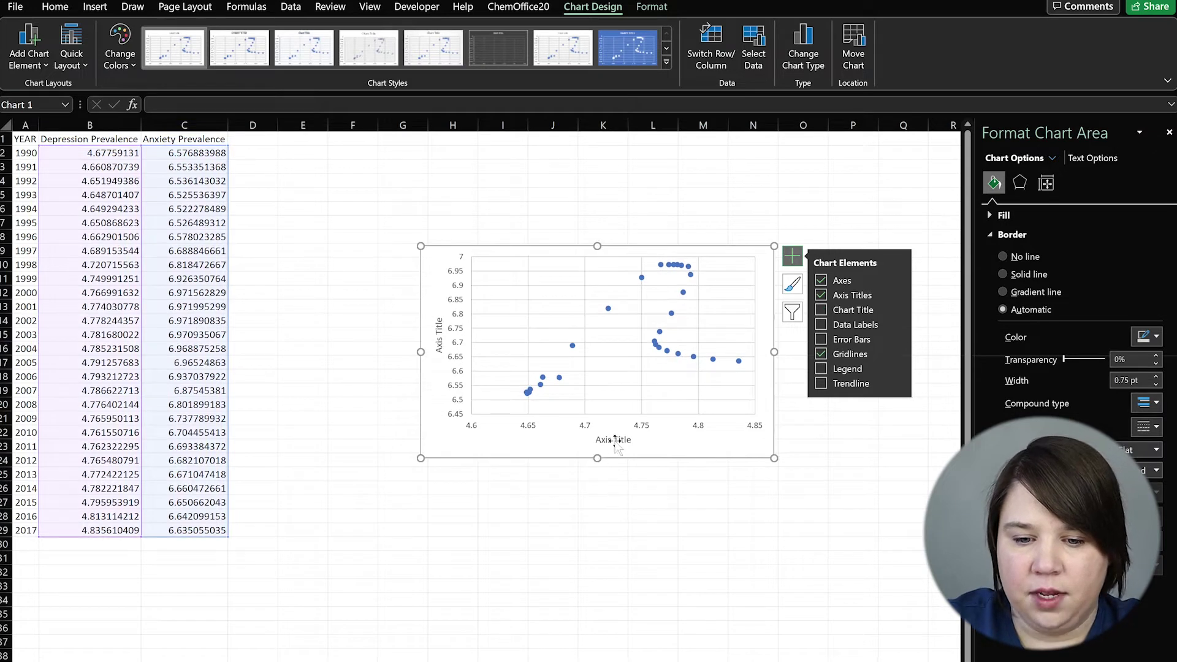
- Rename the axis titles to 'Depression Prevalence (%)' and 'Anxiety Prevalence (%)'
click(615, 441)
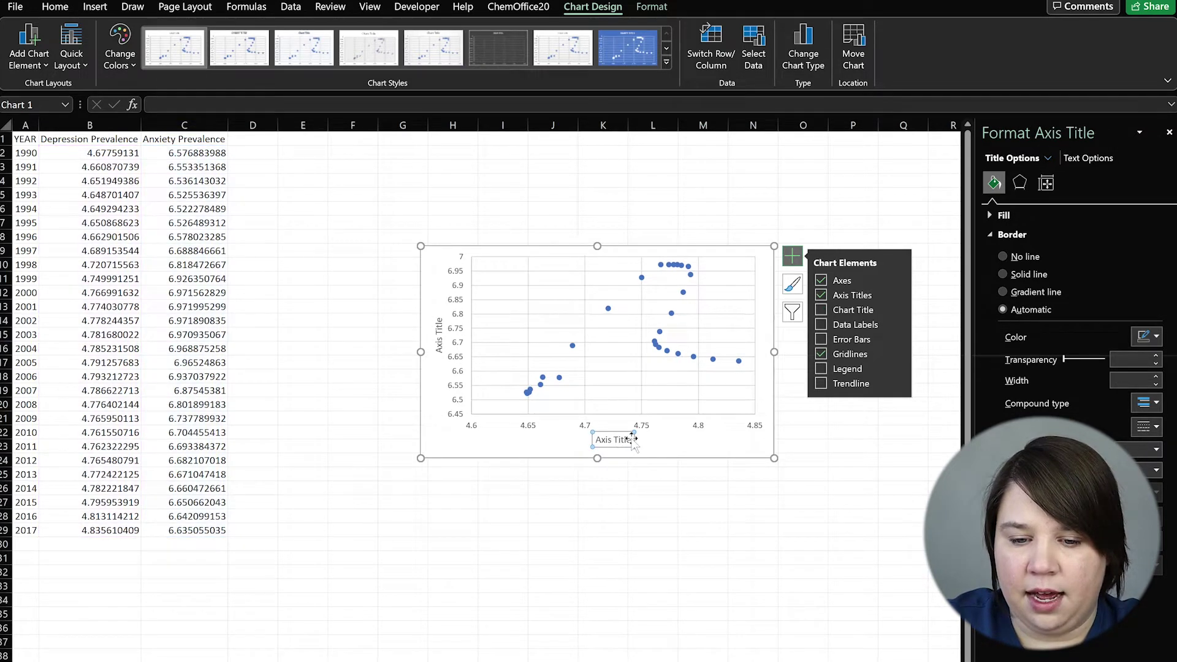
drag(630, 440, 598, 439)
text(A)
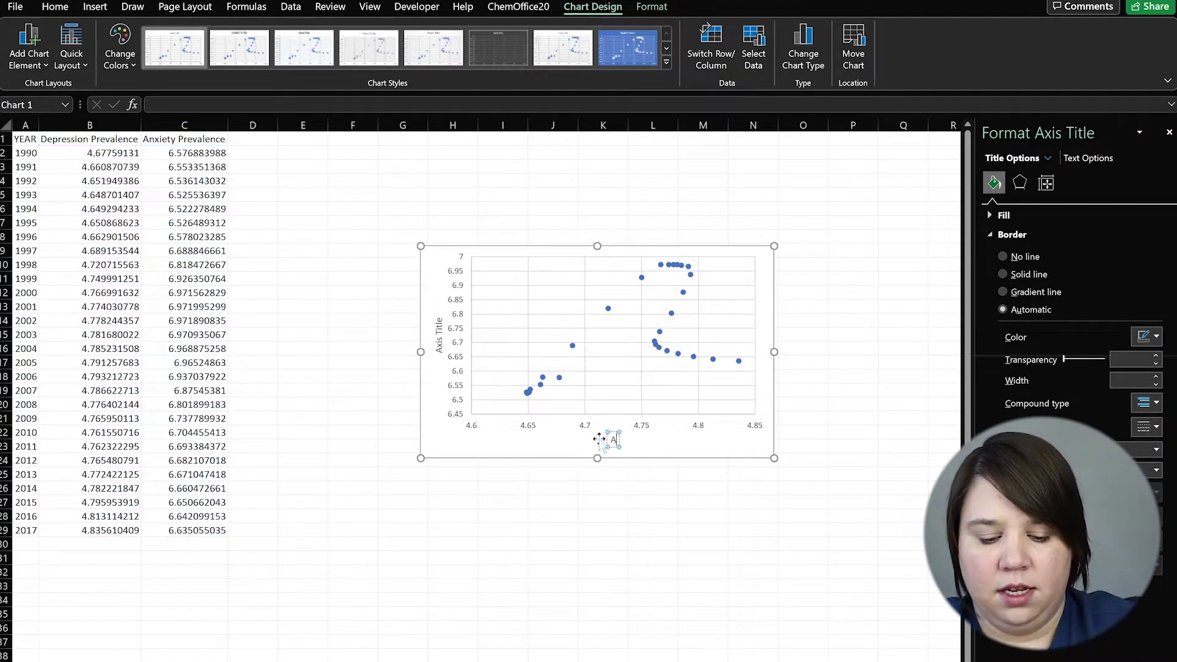
text(nxiety Pre)
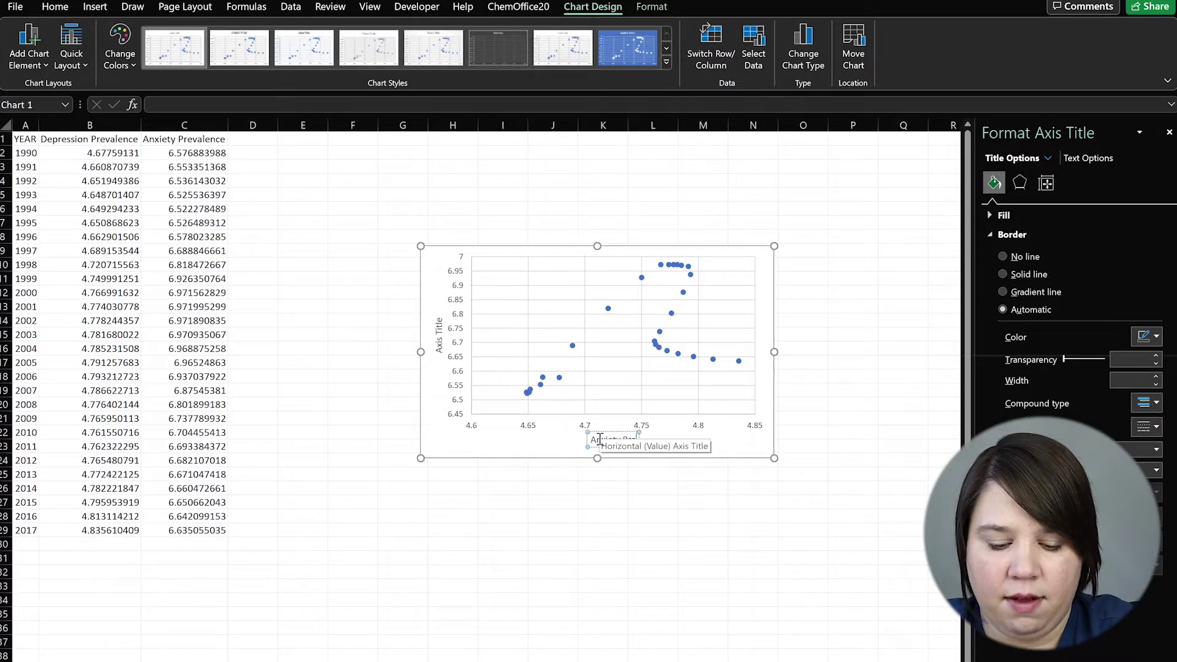
text(valence )
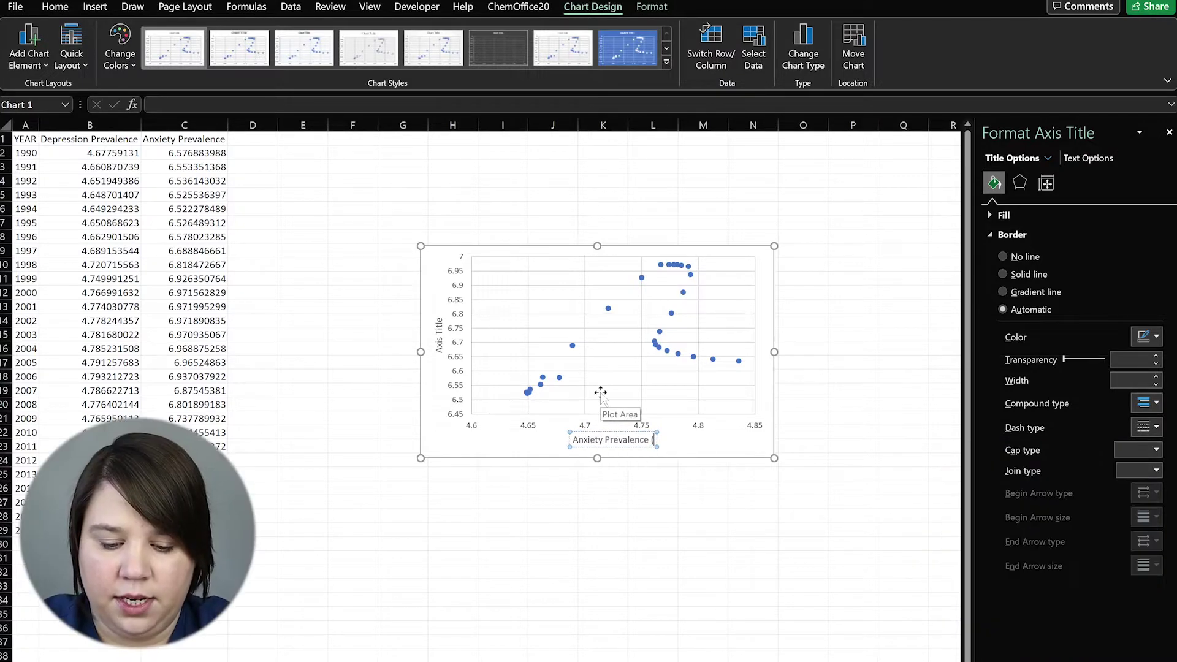
text((%))
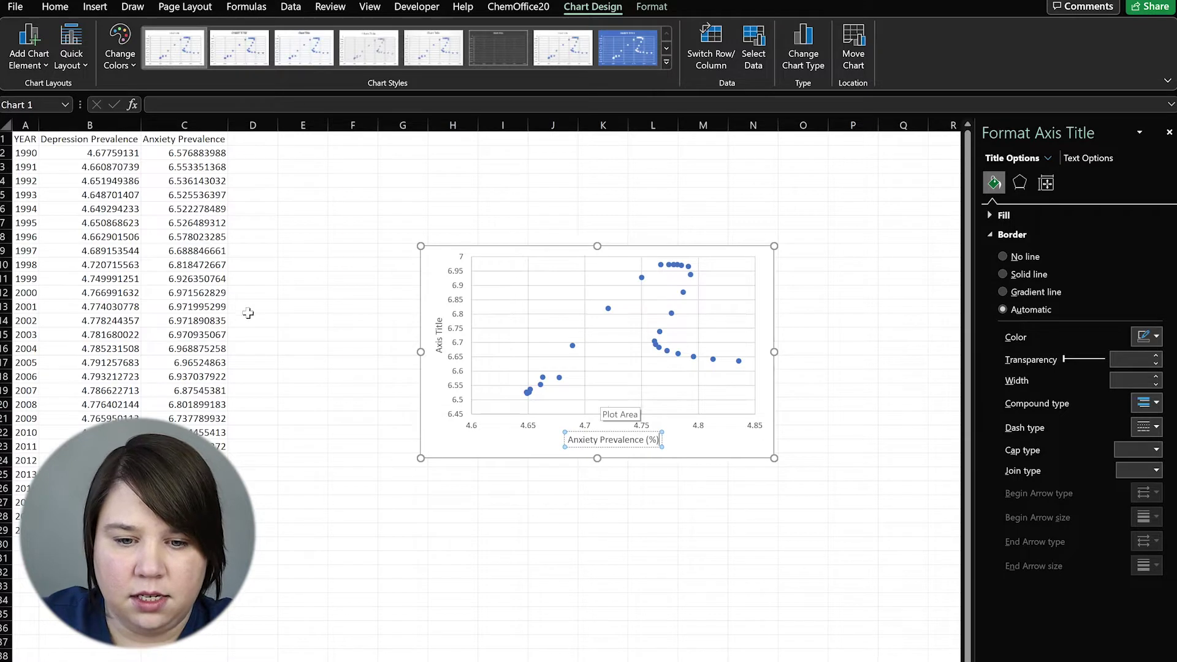
double_click(580, 442)
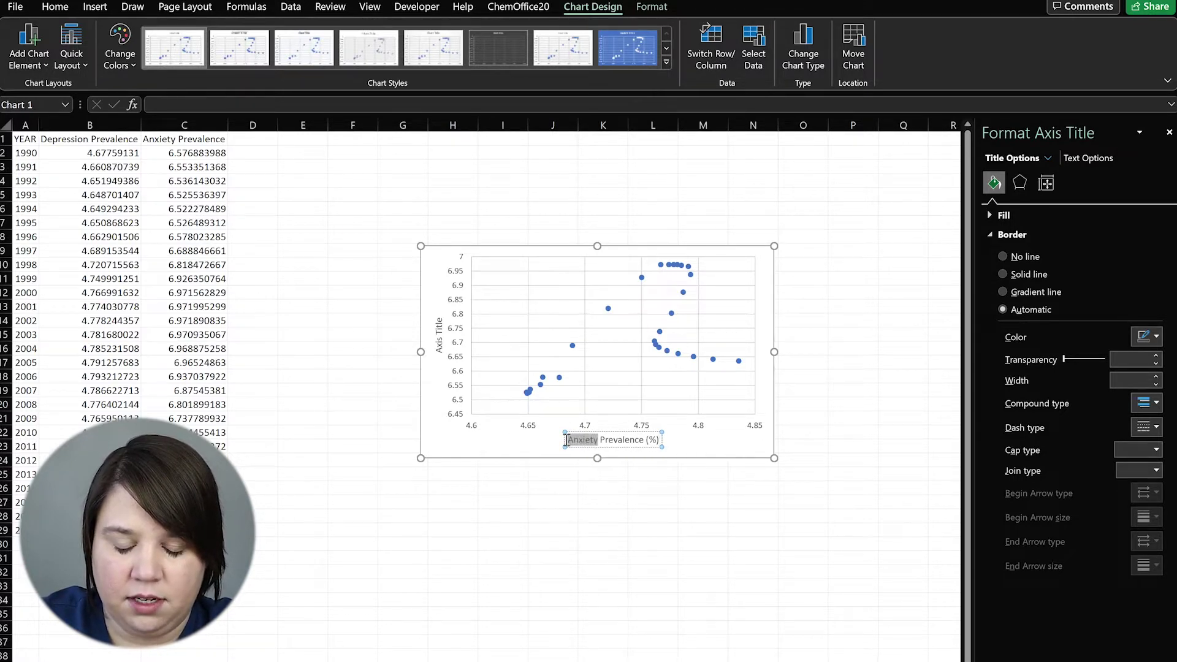
text(Depression)
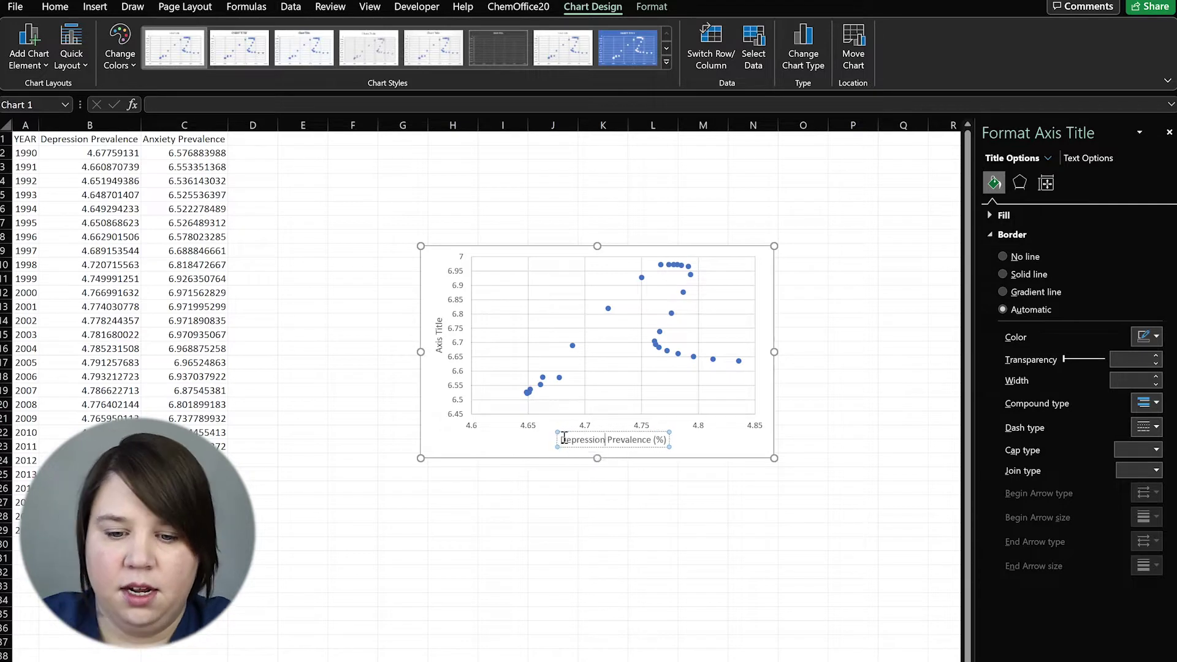
click(434, 339)
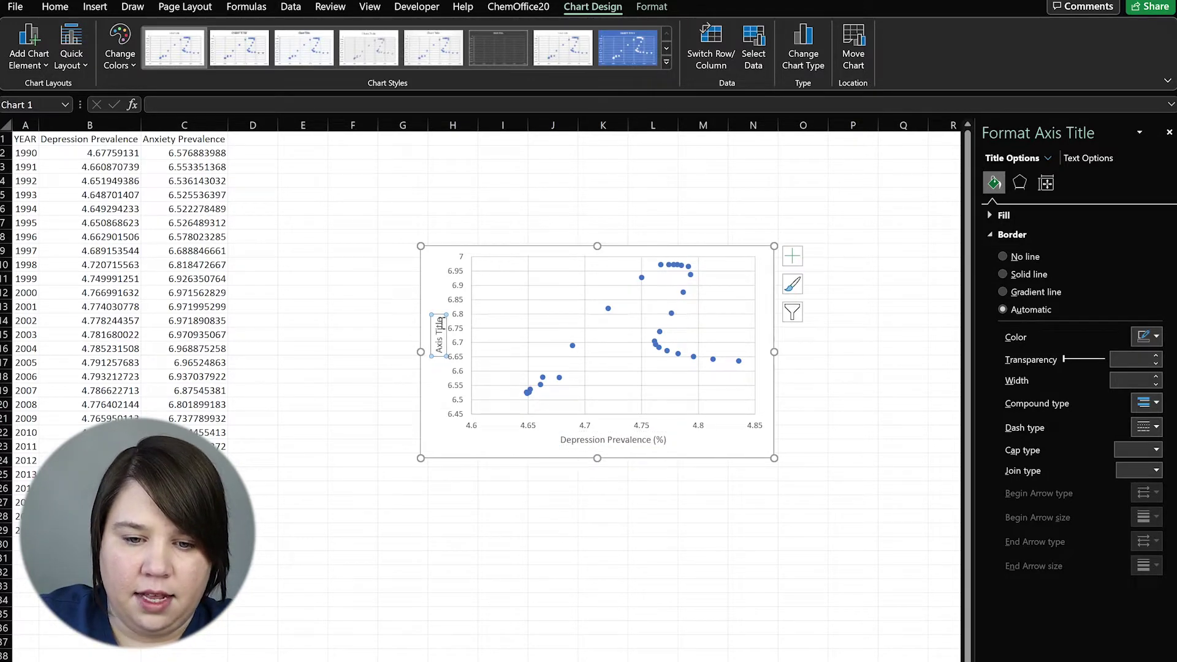
triple_click(439, 324)
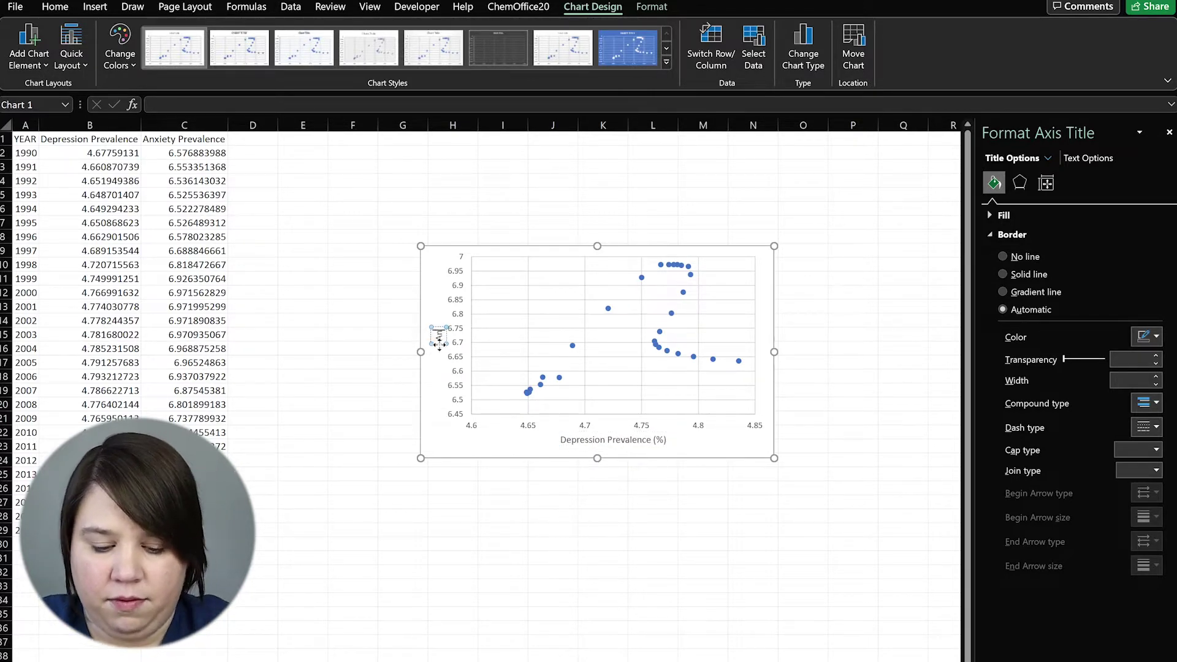
text(Anxiety Prev)
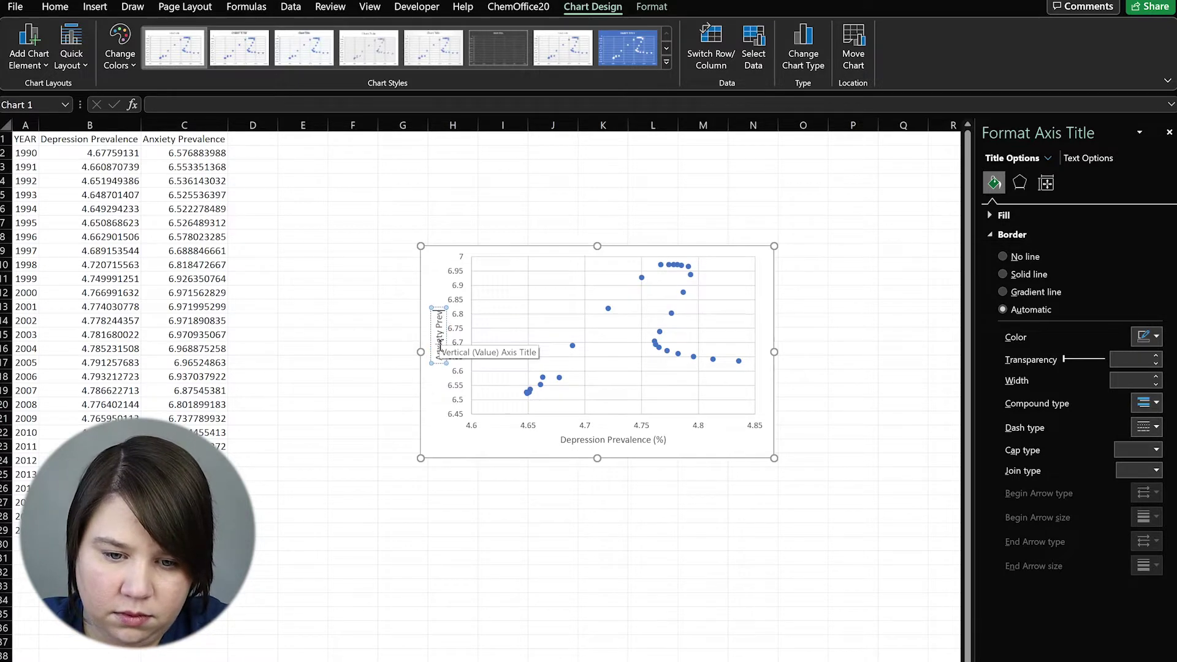
text(alence)
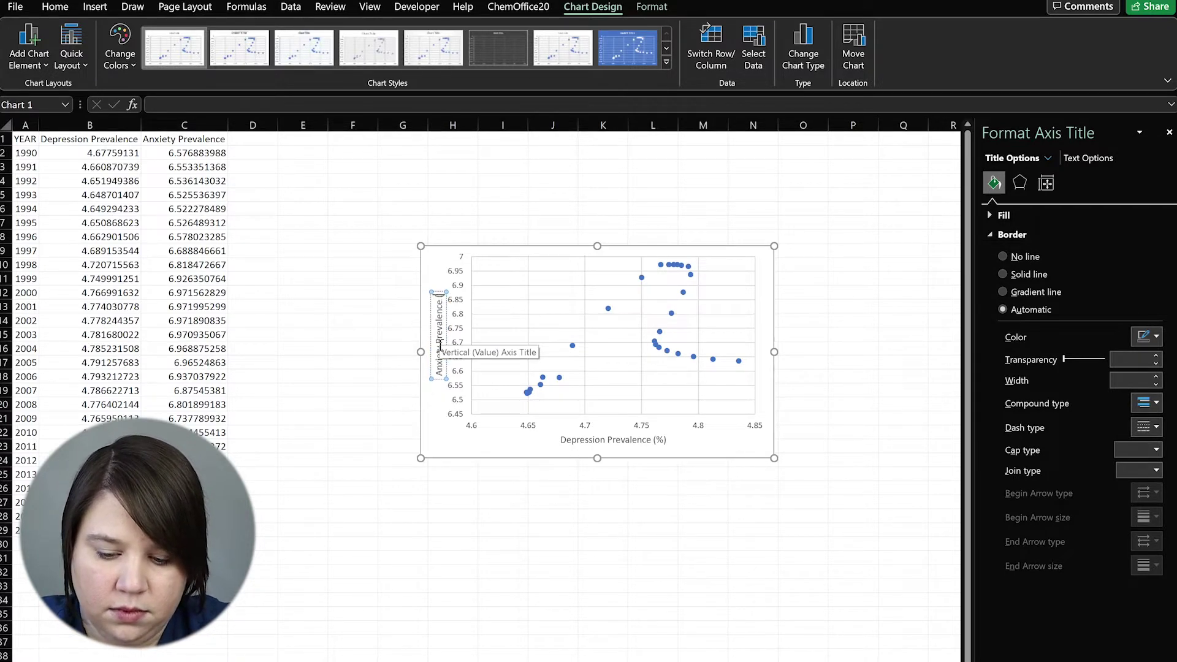
text( (%))
click(515, 518)
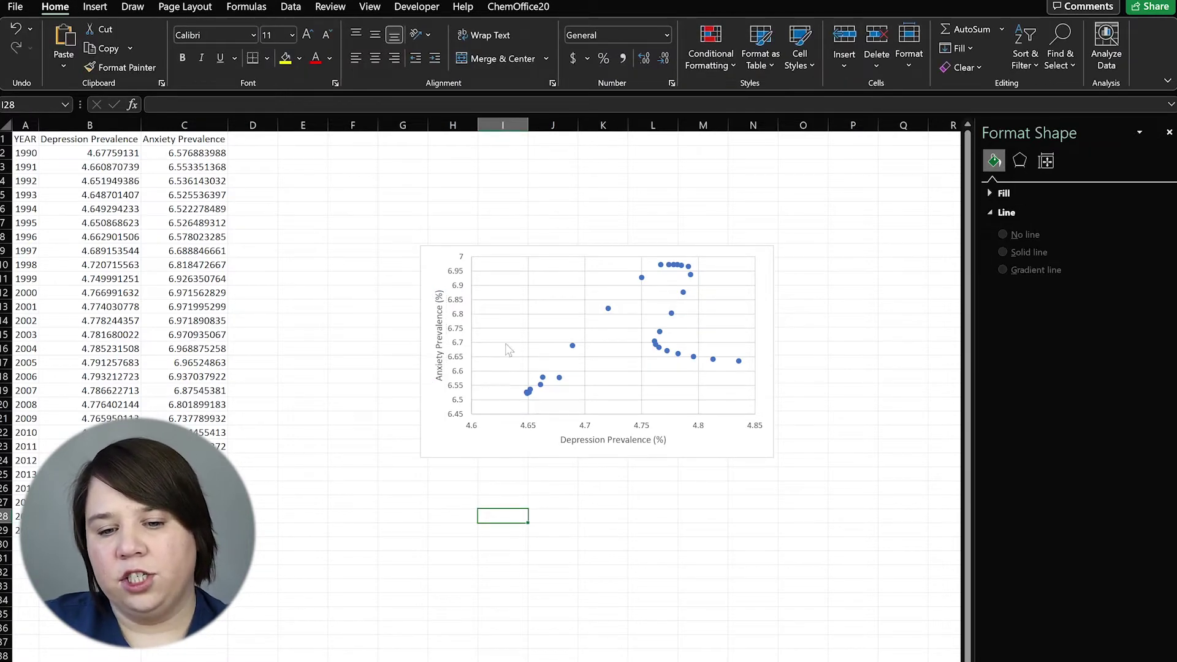
click(607, 309)
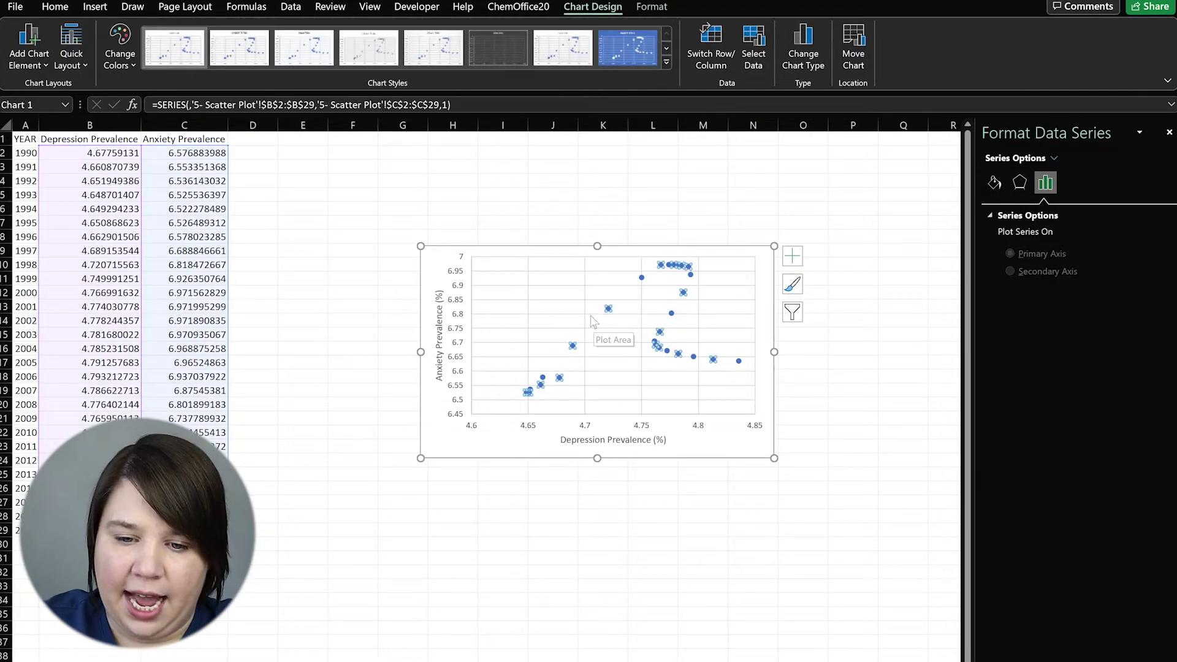
right_click(607, 308)
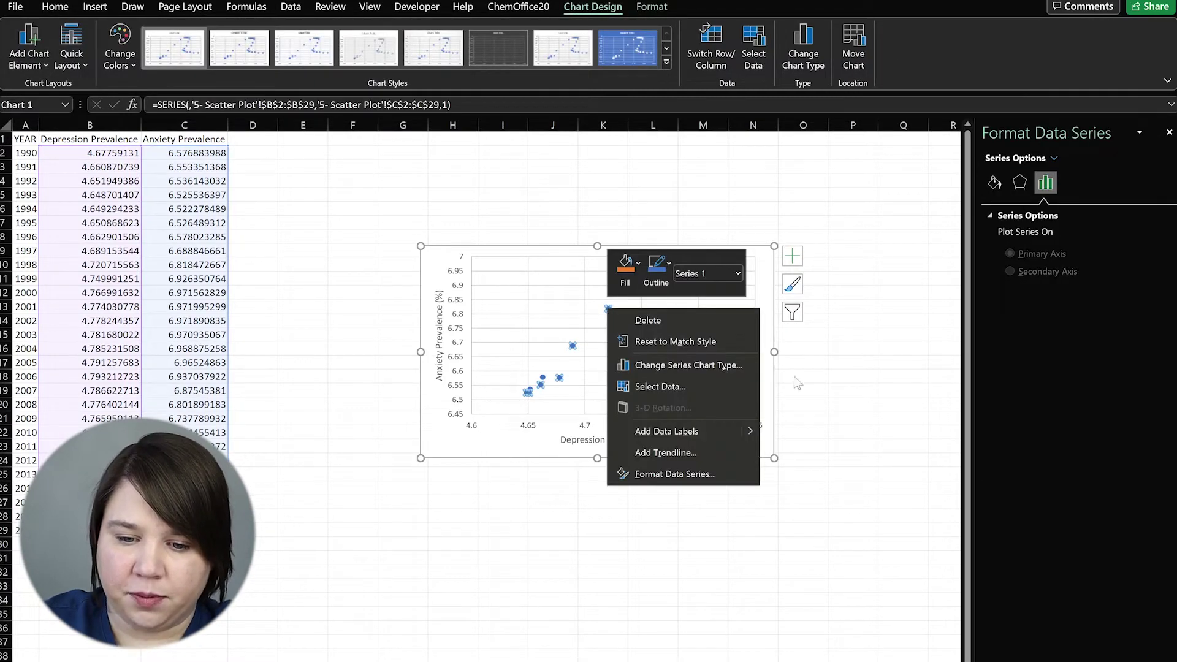
click(700, 454)
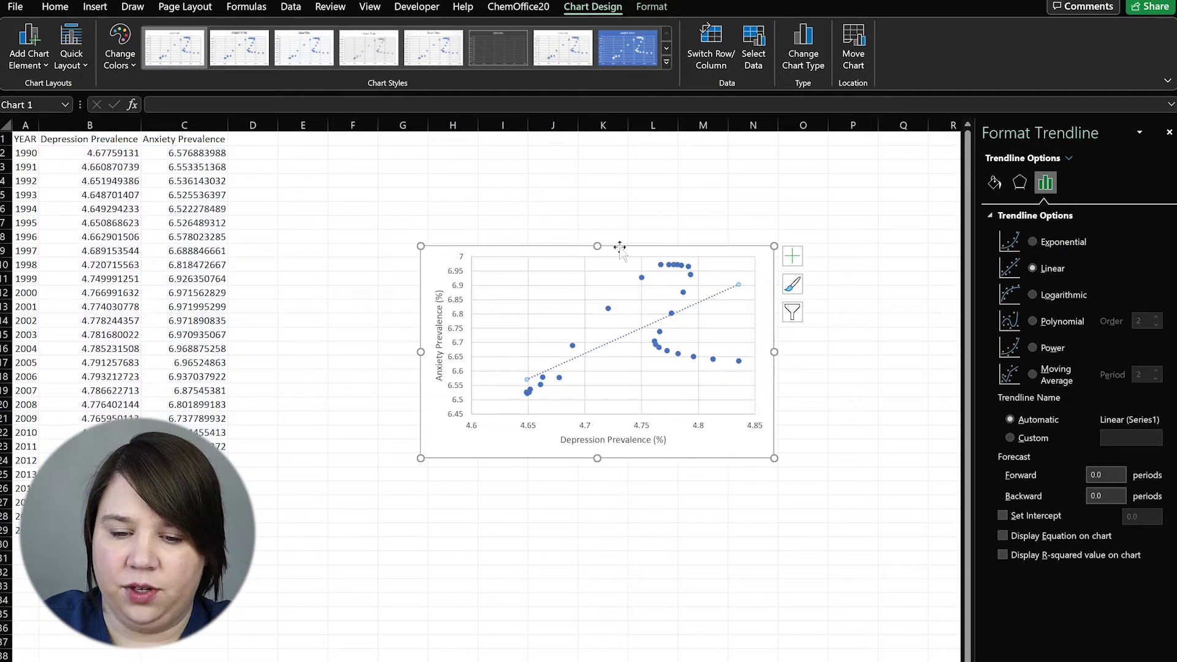
right_click(608, 310)
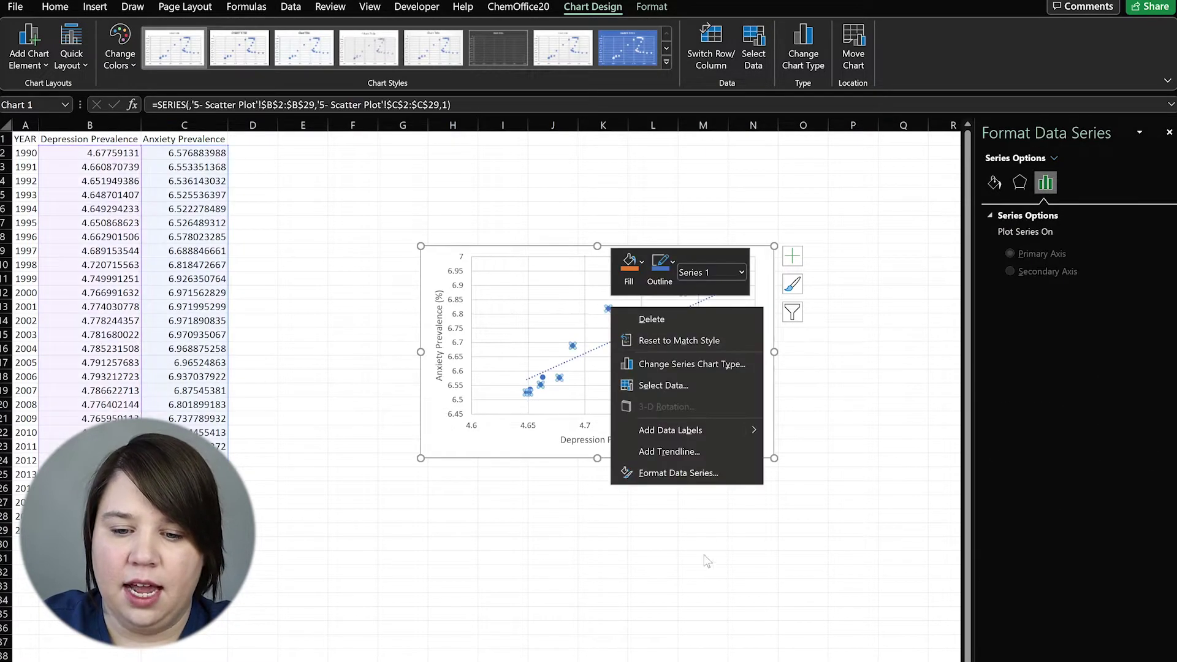
click(674, 451)
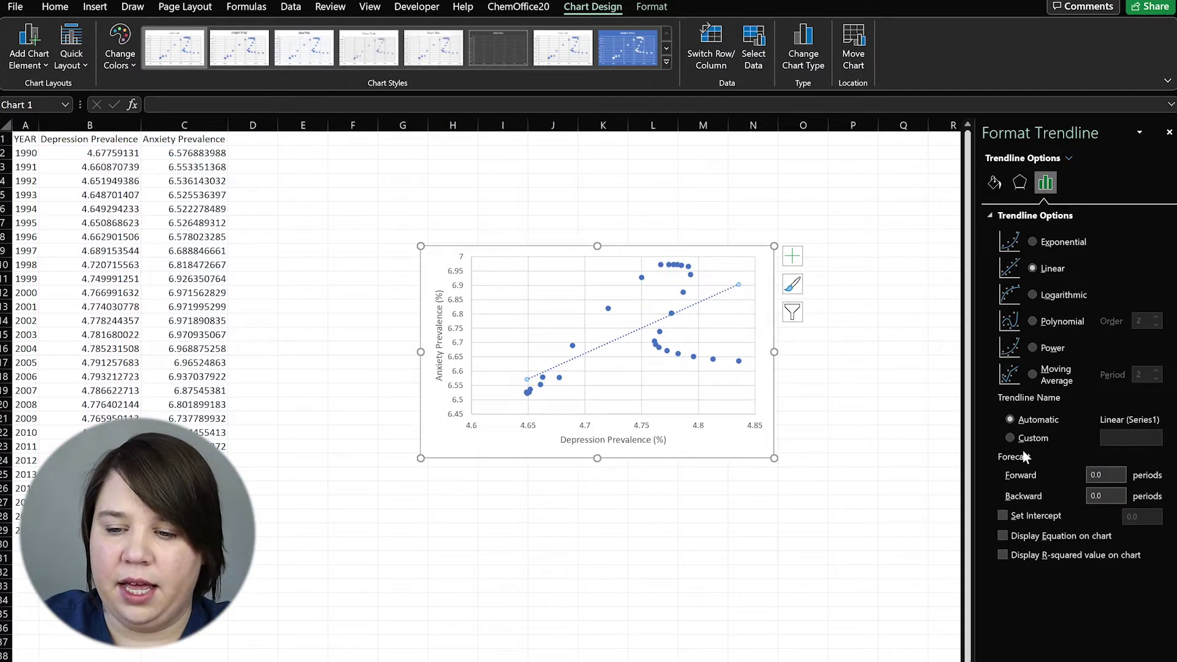
click(1020, 558)
mouse_move(689, 280)
mouse_down()
mouse_move(470, 260)
mouse_move(524, 267)
mouse_up()
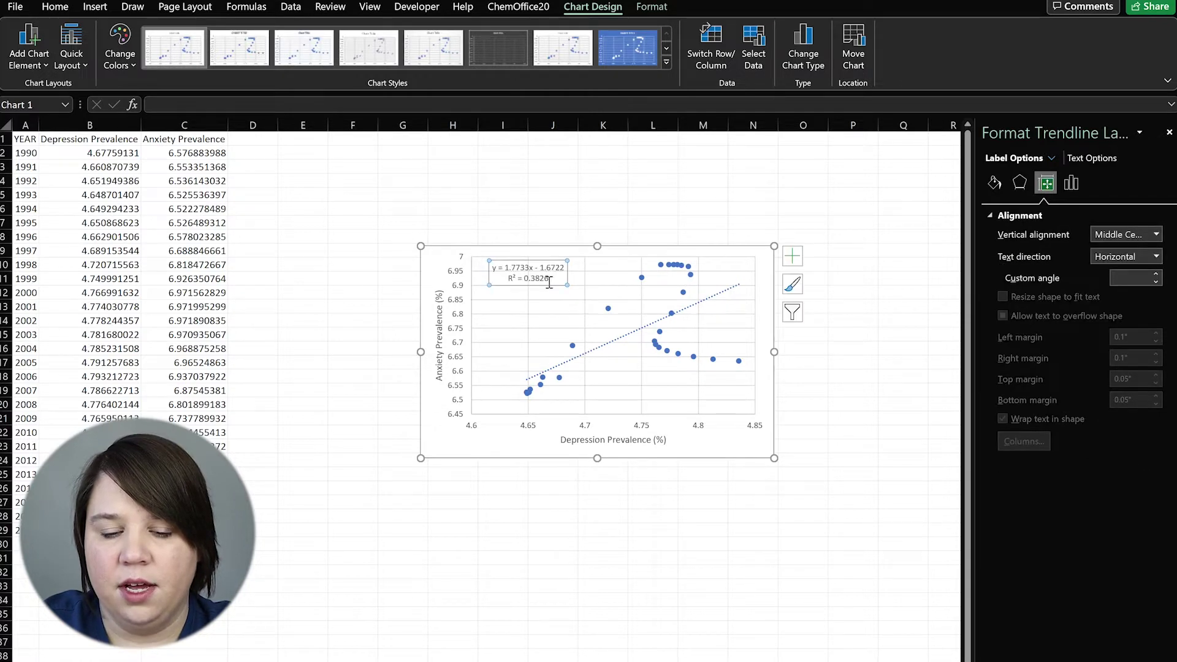
click(523, 279)
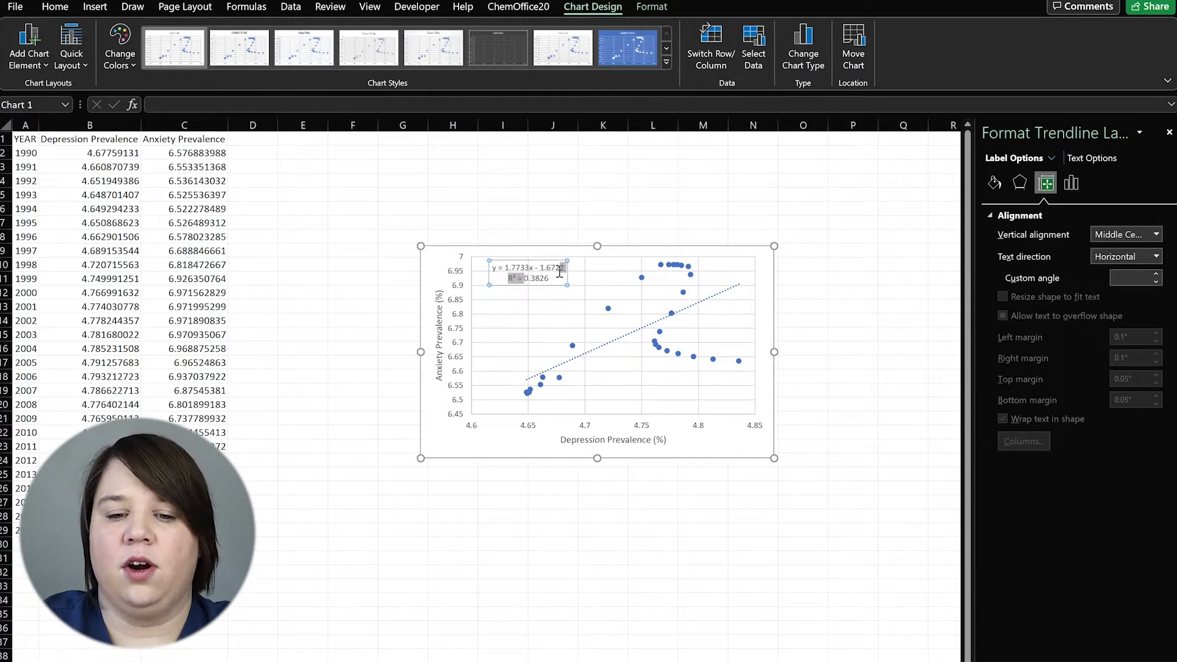
drag(520, 279, 554, 279)
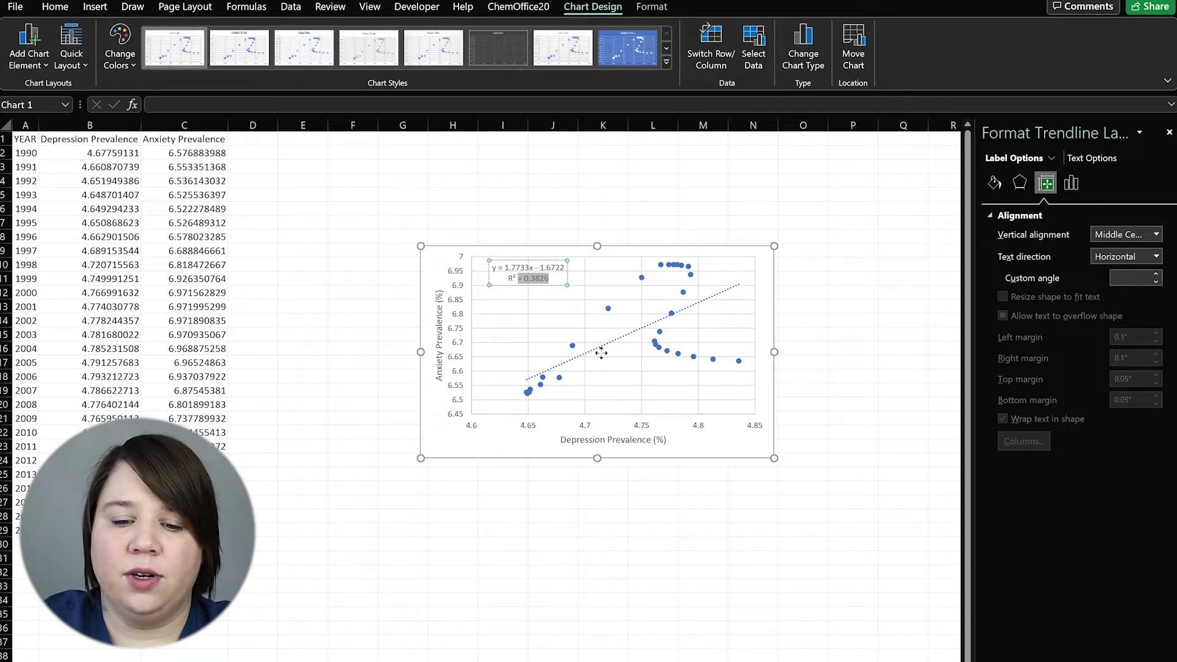
click(600, 352)
click(523, 280)
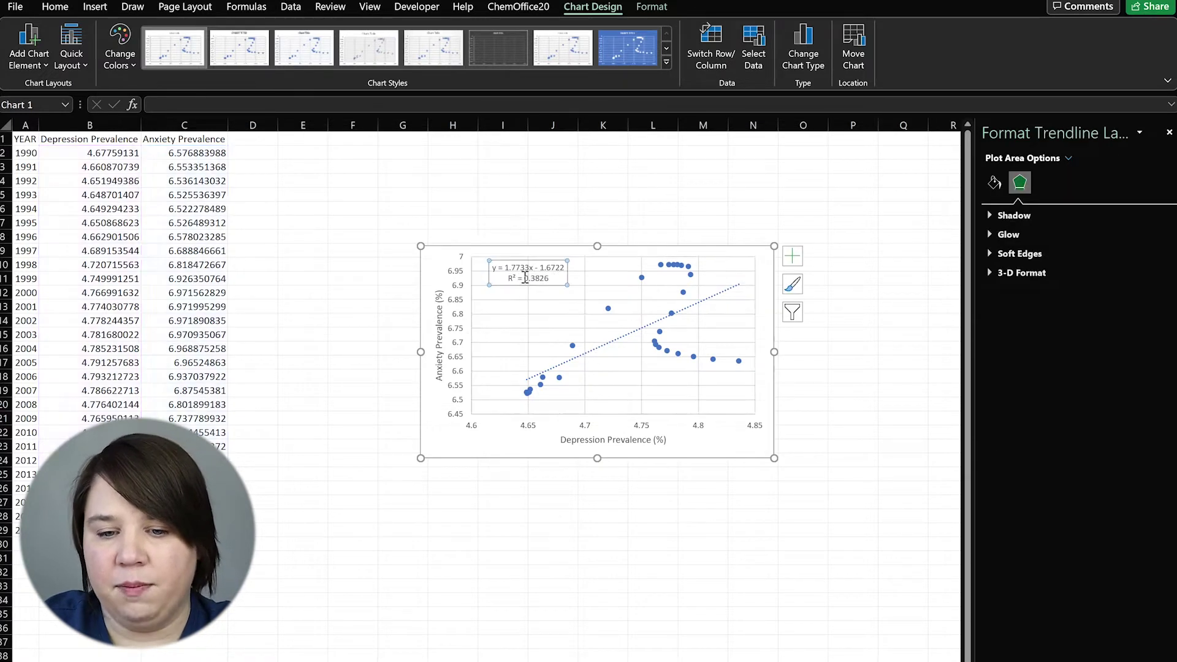
double_click(560, 279)
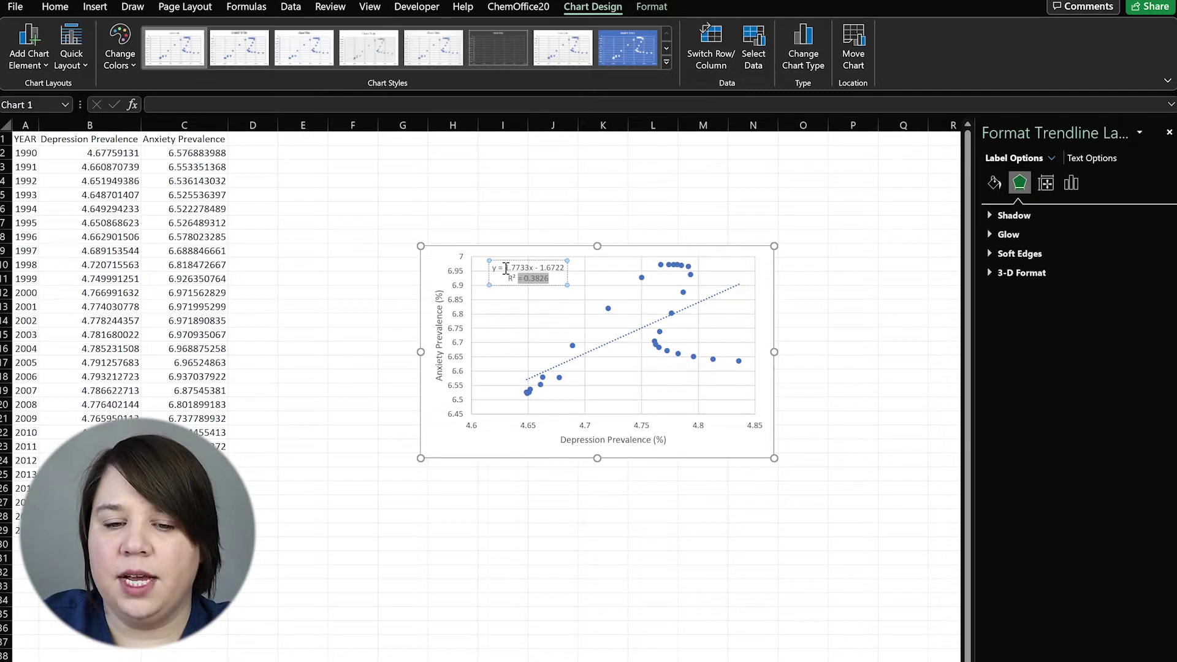
drag(505, 267, 564, 268)
click(944, 446)
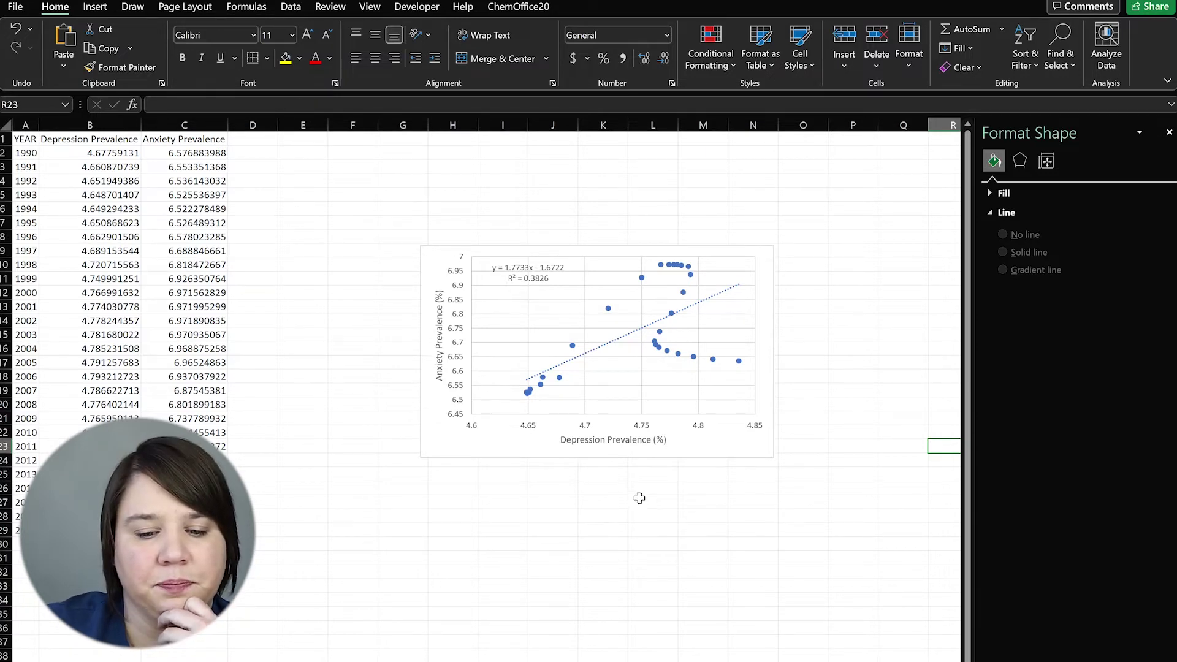
click(702, 437)
- Enlarge the chart and make the vertical axis title larger, Arial and bold
drag(774, 442, 923, 607)
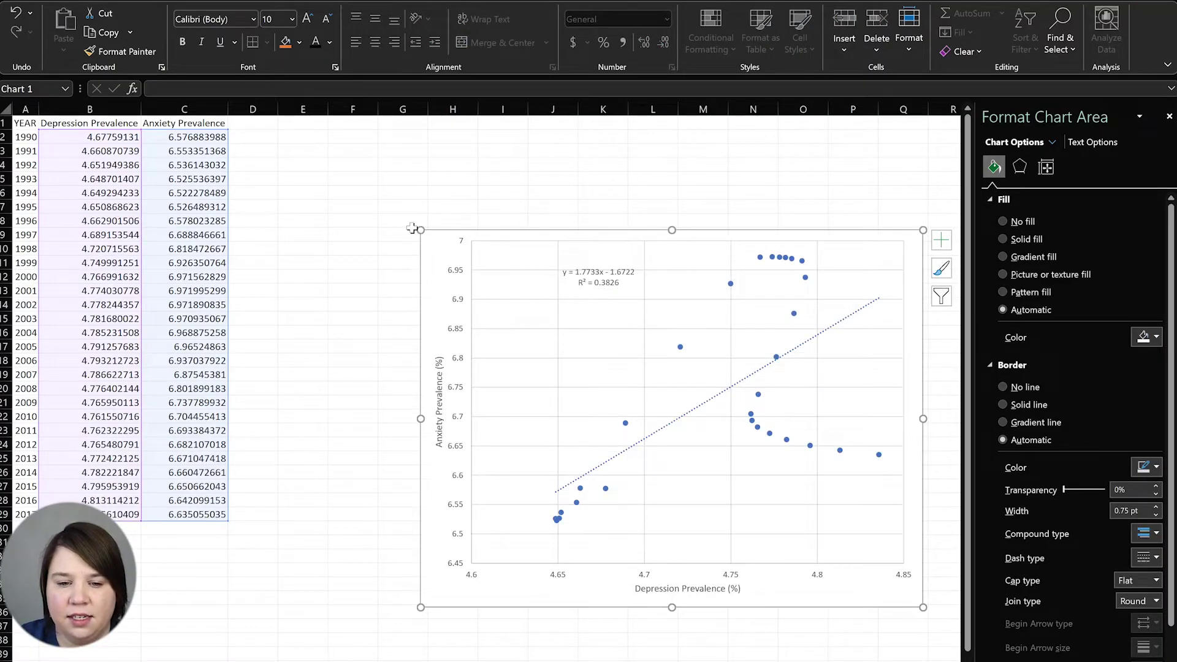
drag(418, 228, 265, 147)
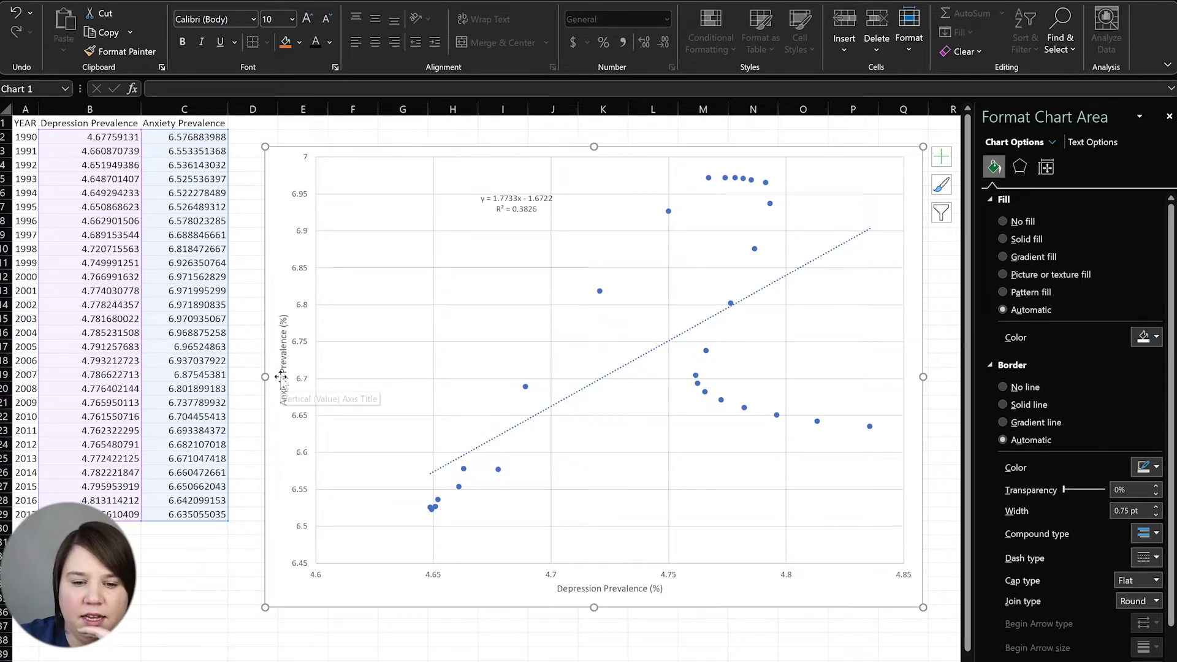
click(281, 377)
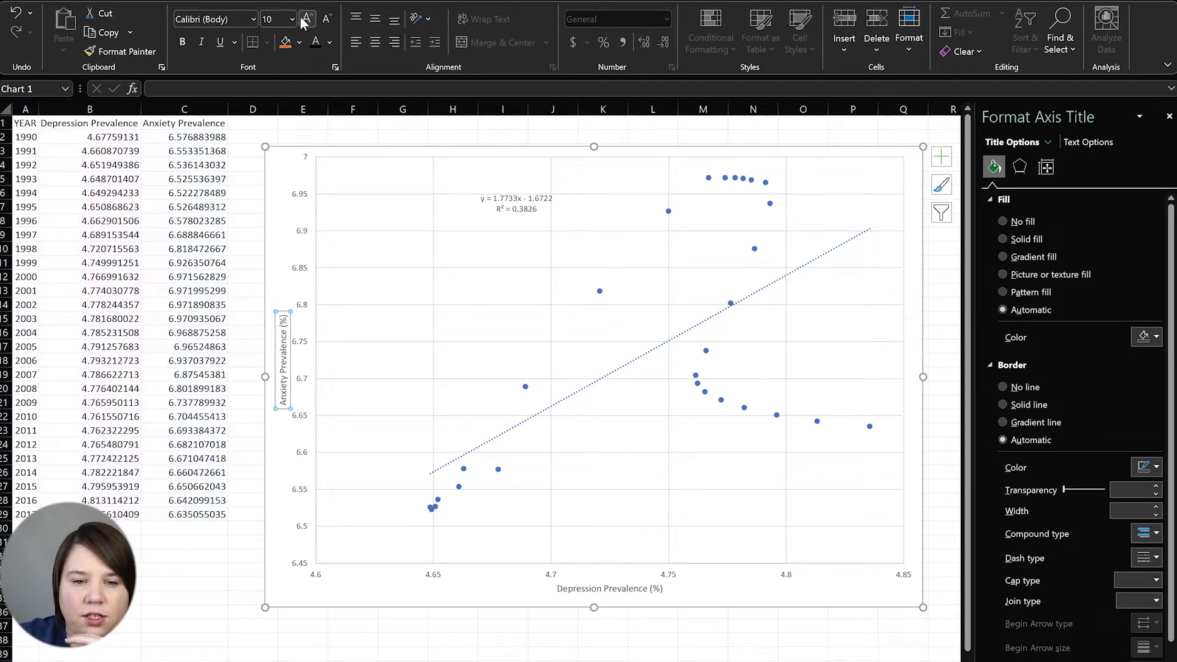
click(307, 20)
click(307, 20)
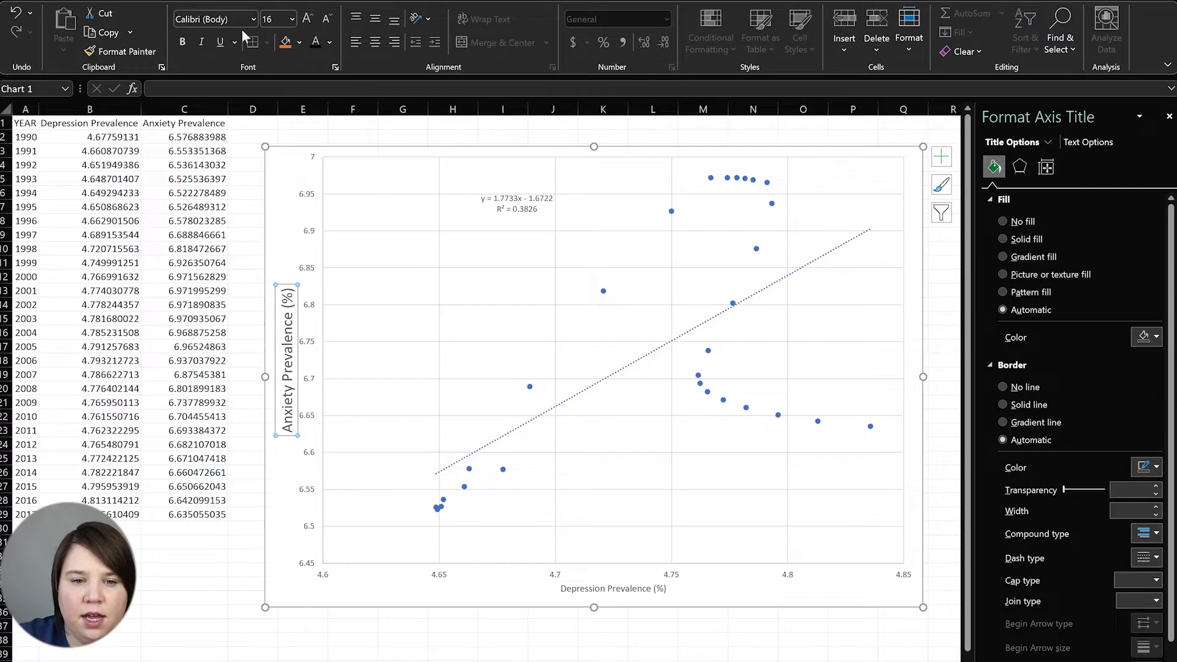
click(223, 23)
text(Arial)
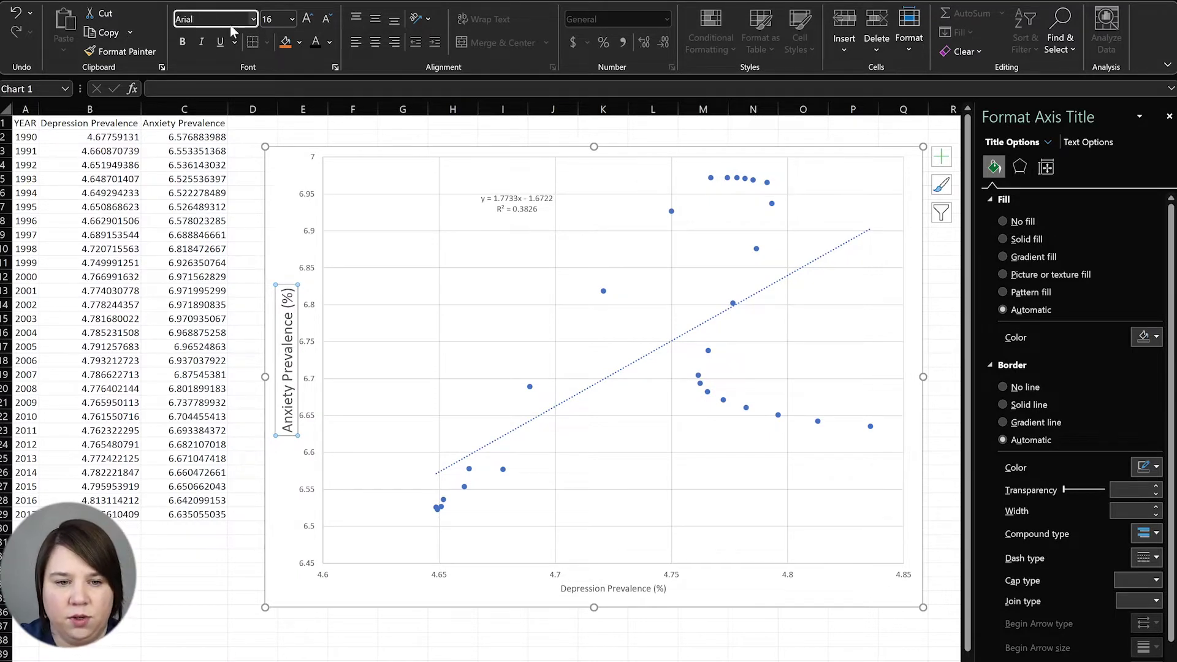
click(182, 42)
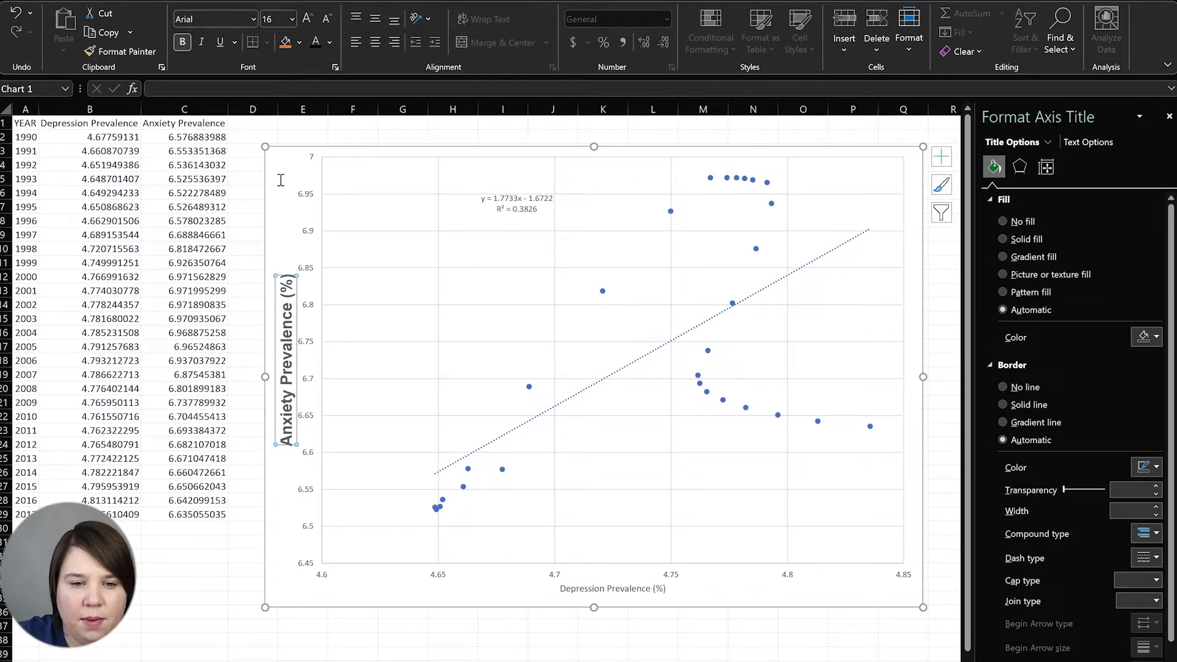
- Make the horizontal axis title larger, bold, black Arial text
click(644, 588)
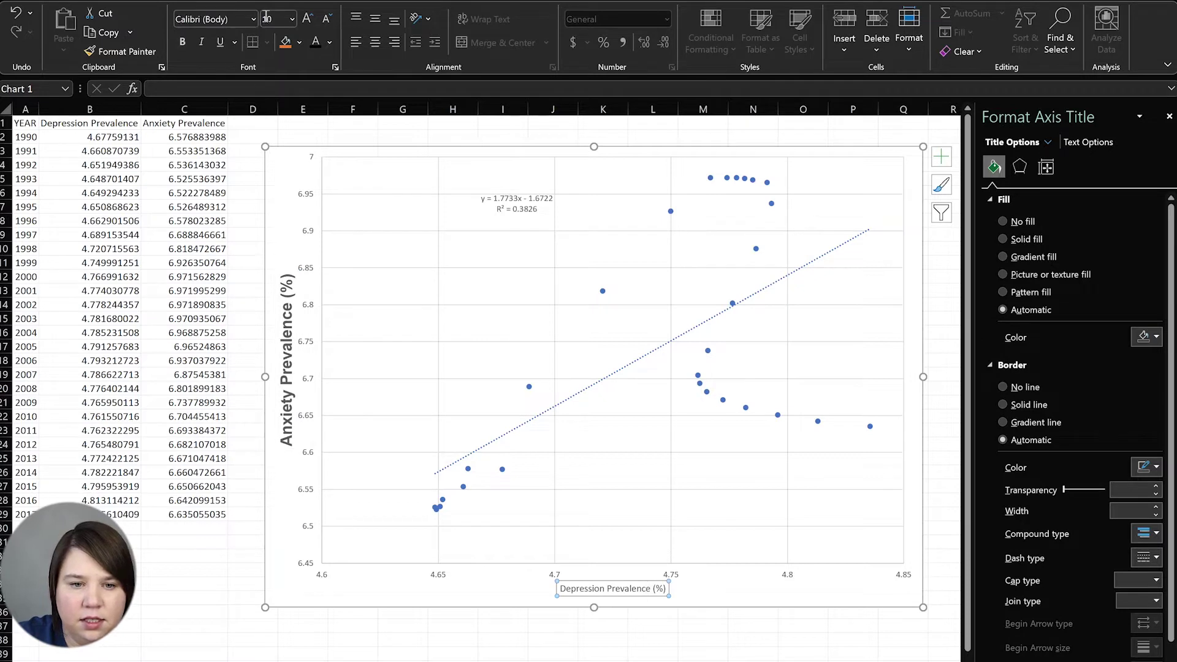
click(308, 19)
click(307, 19)
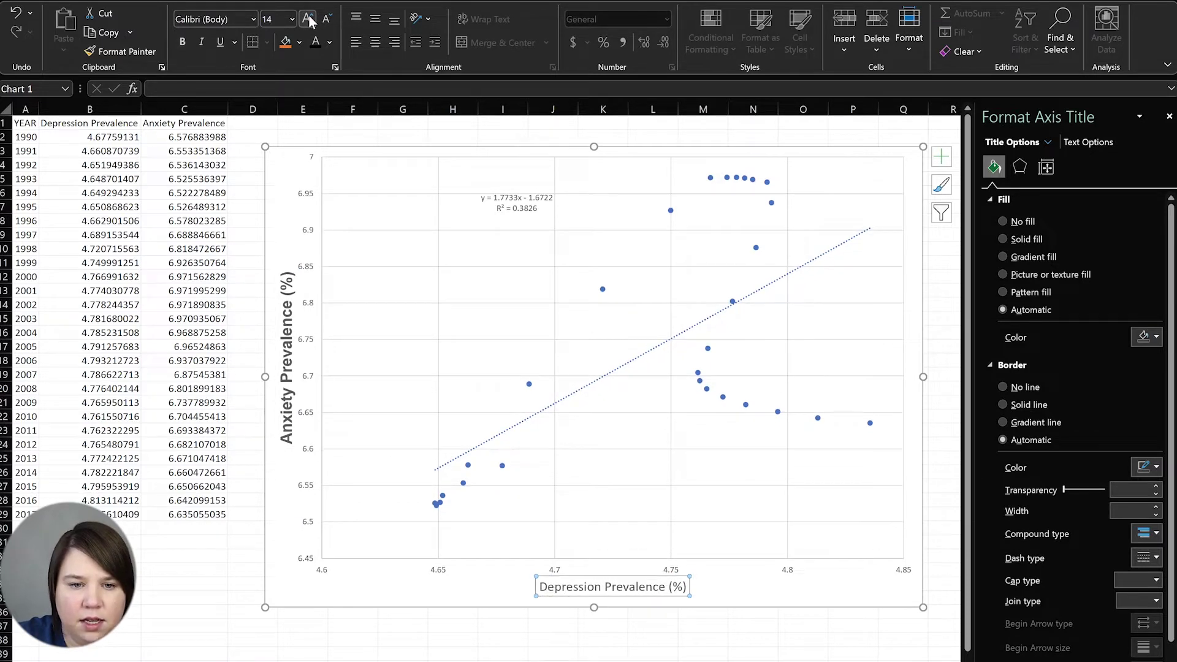
click(211, 18)
text(Arial)
key(Return)
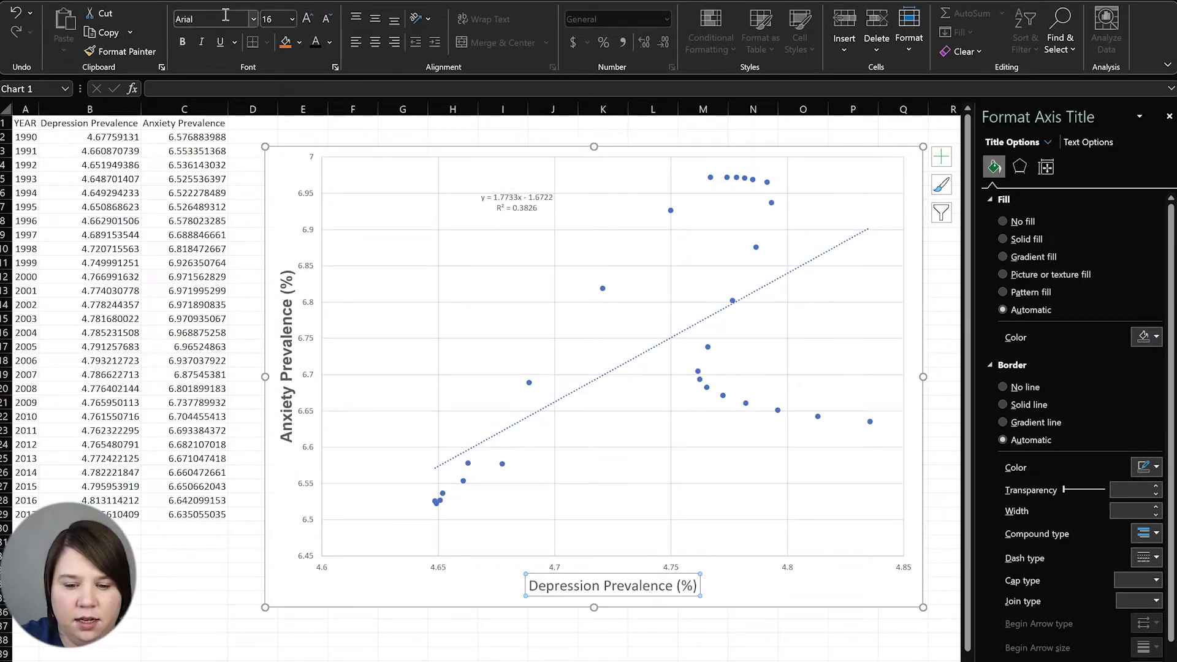
click(182, 43)
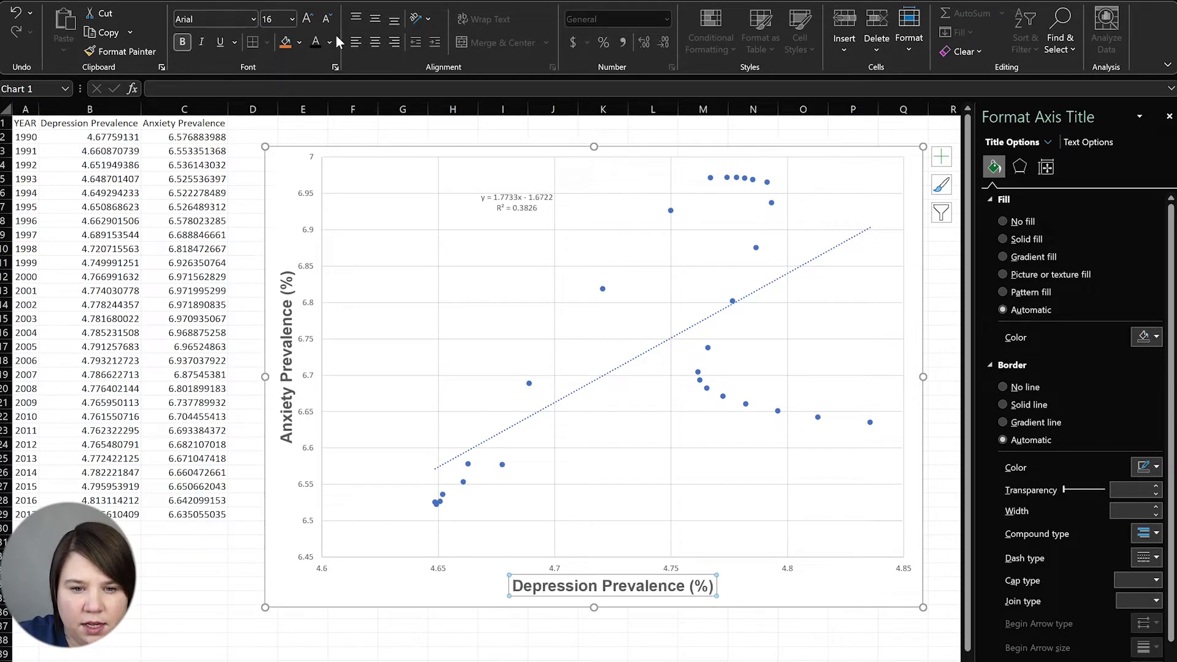
click(330, 43)
click(329, 85)
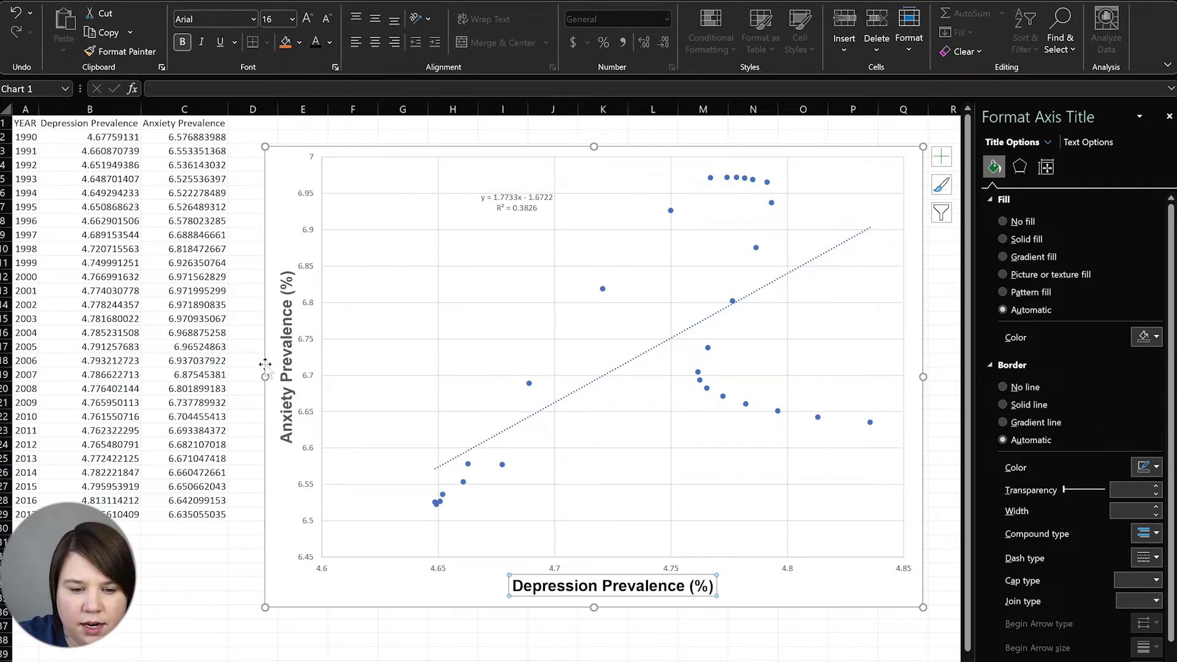
- Change the vertical axis title's font colour to black
click(285, 364)
click(330, 42)
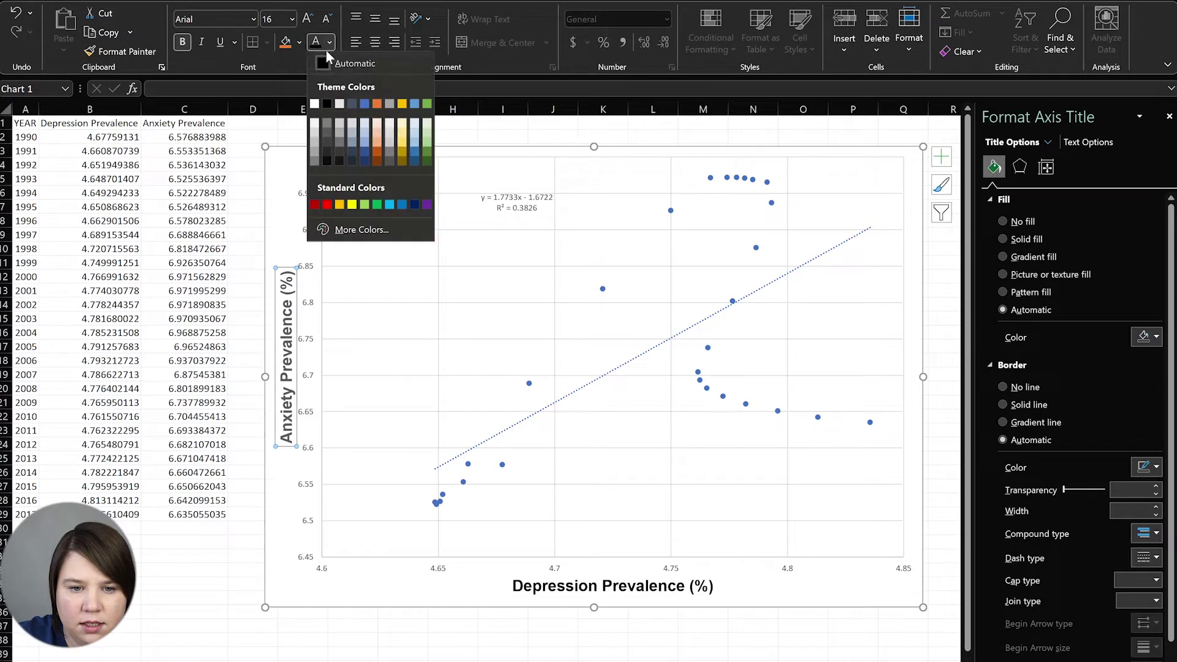
click(330, 86)
click(307, 358)
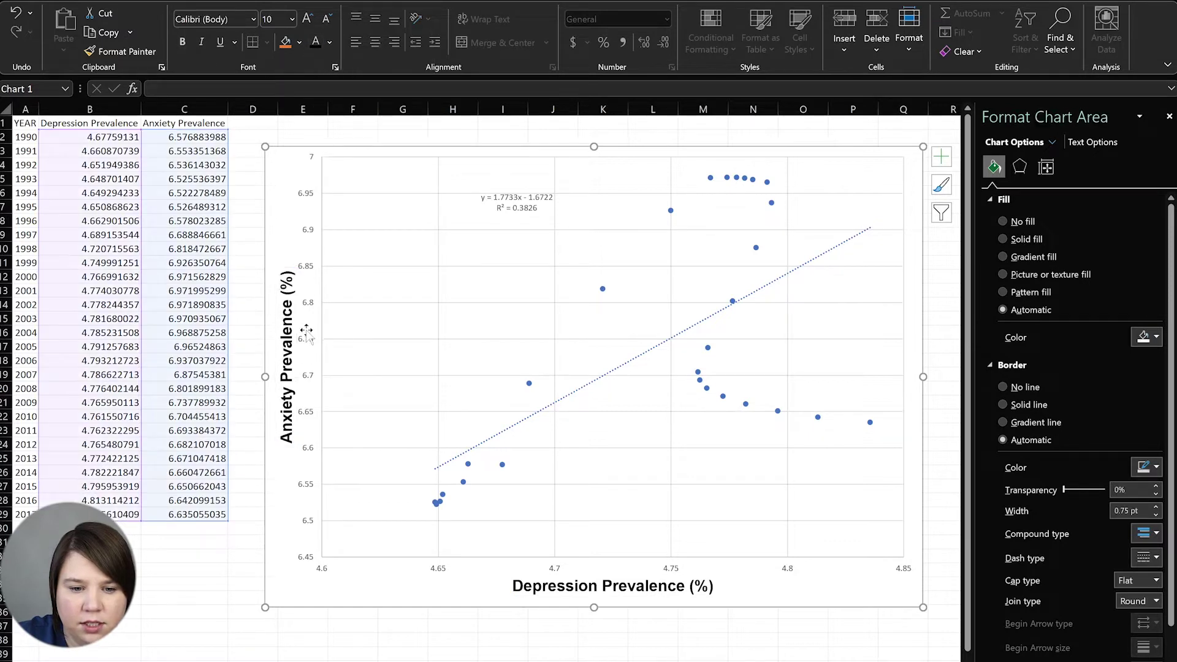
- Make the vertical axis labels size 11, bold Arial, with automatic colour
click(308, 336)
click(307, 18)
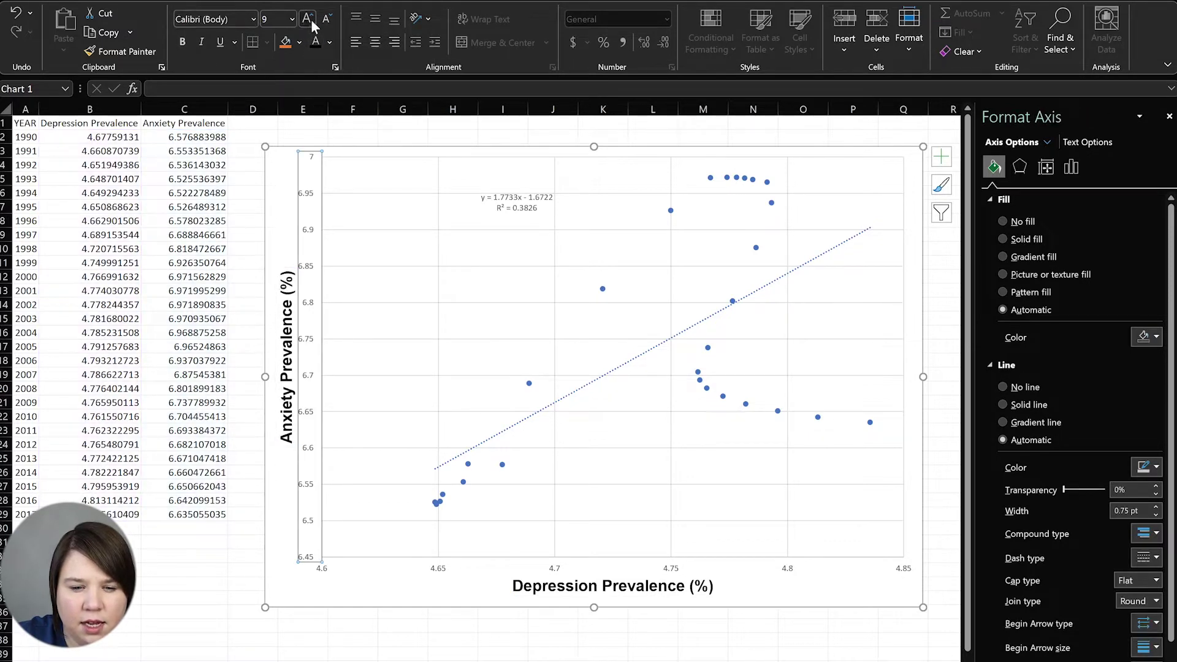
click(212, 21)
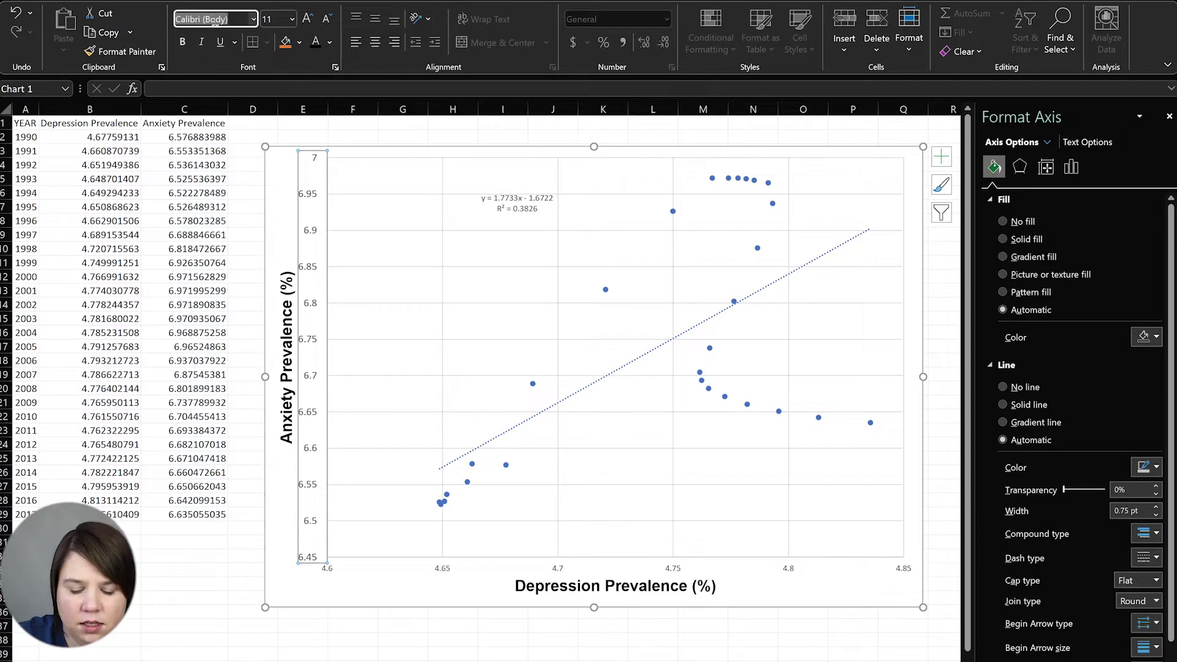
text(Arial)
key(Return)
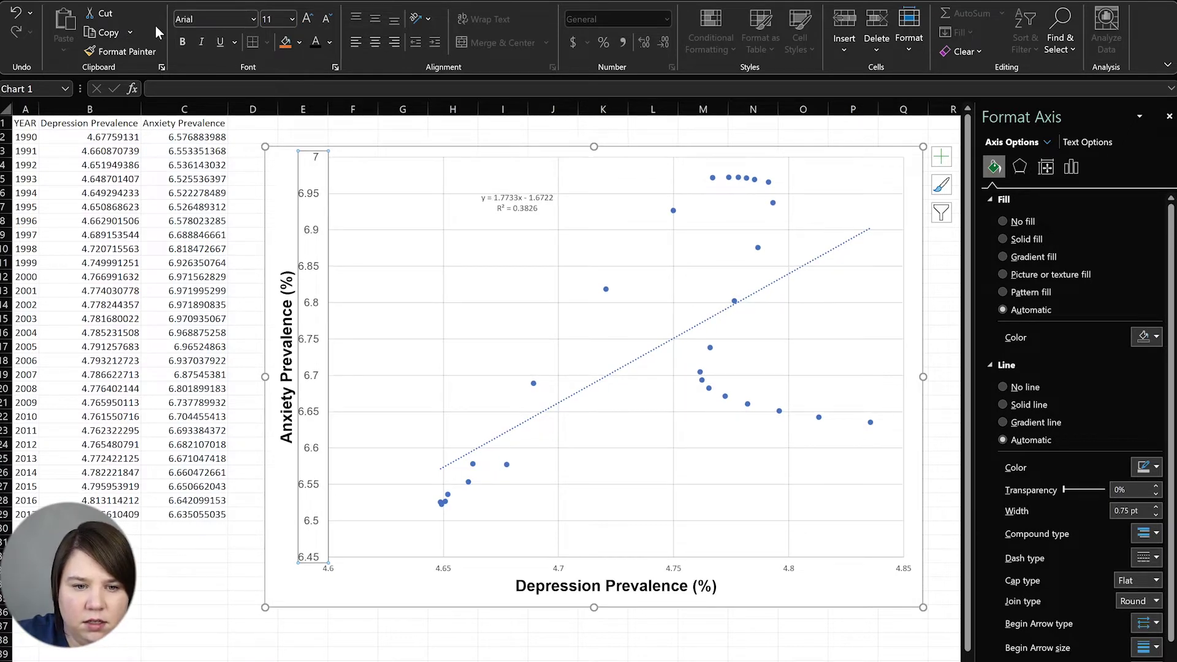
click(178, 41)
click(330, 41)
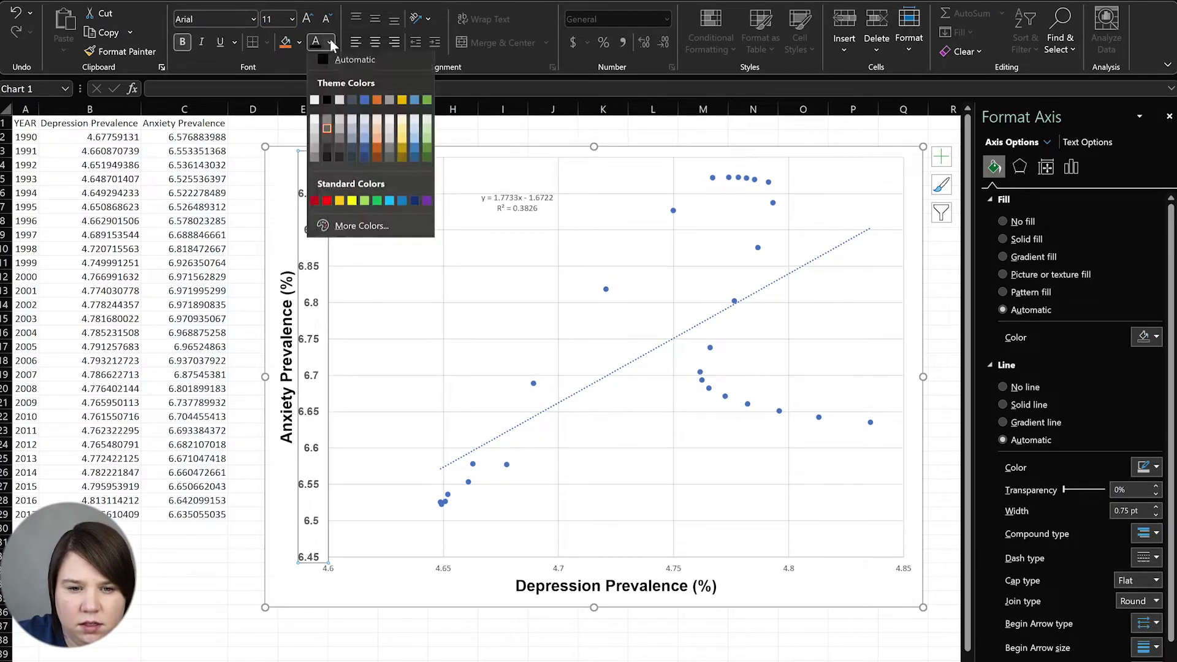
click(326, 65)
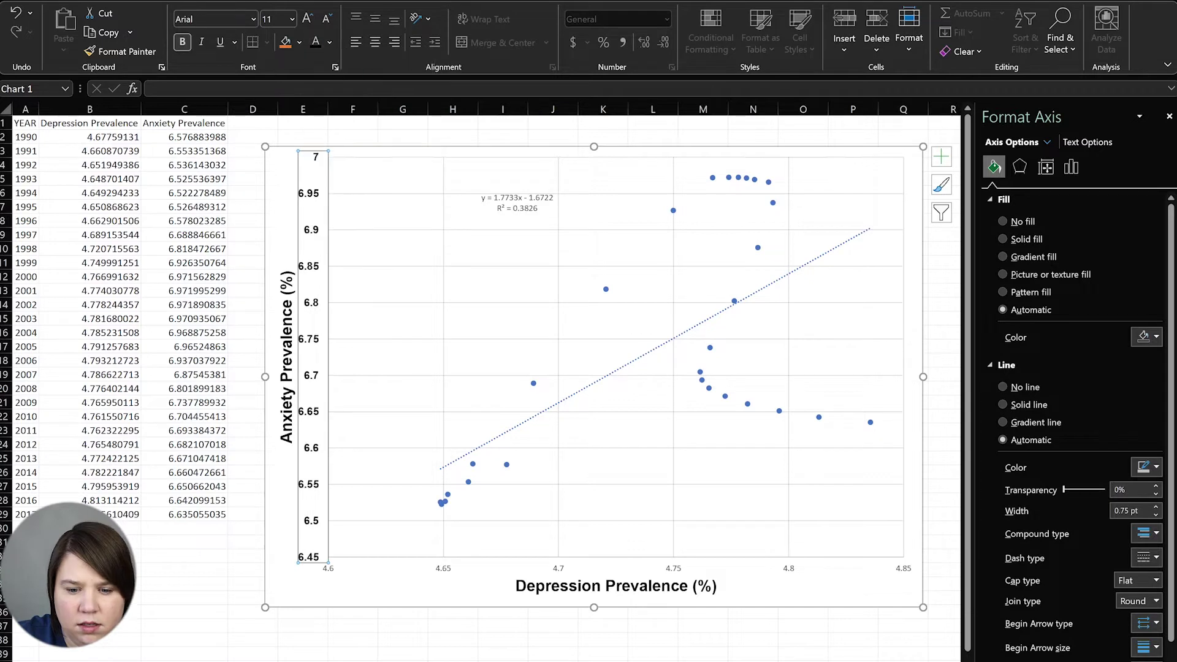
- Enlarge the horizontal axis labels to size 11
click(568, 572)
click(308, 21)
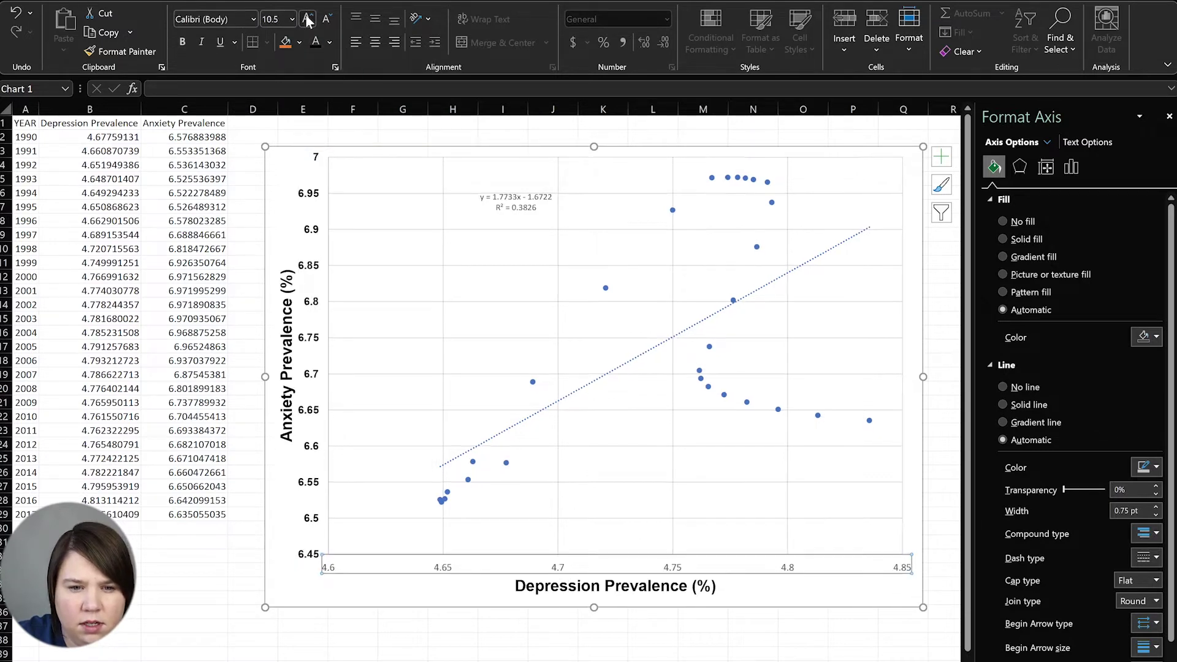
click(311, 372)
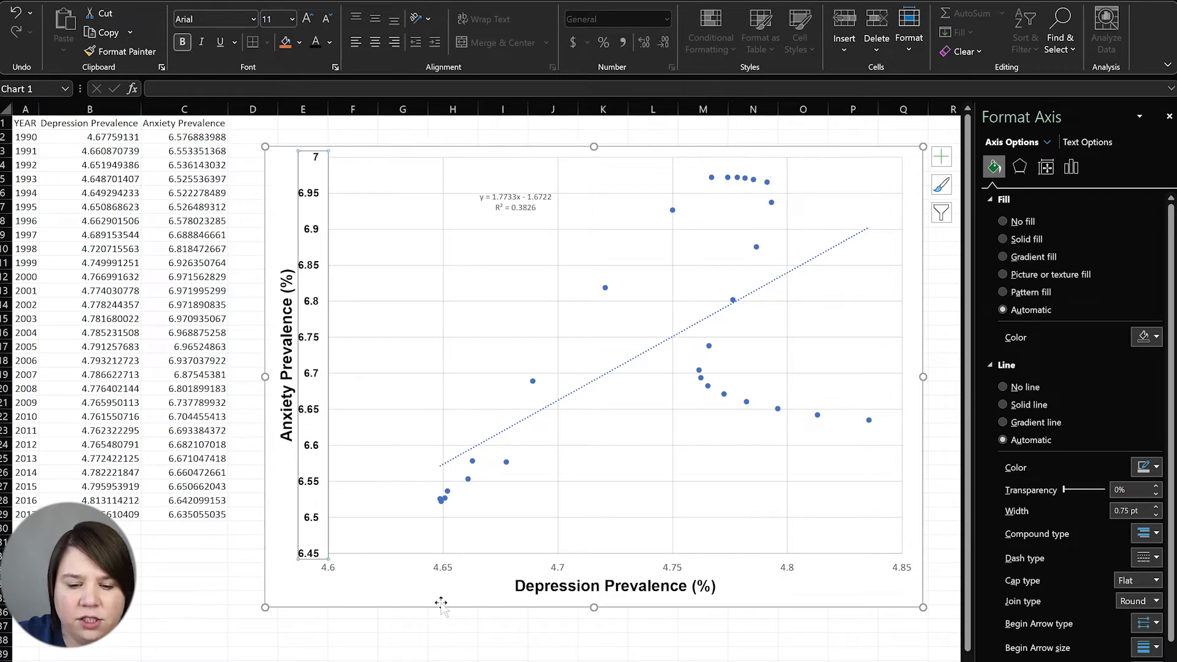
click(429, 573)
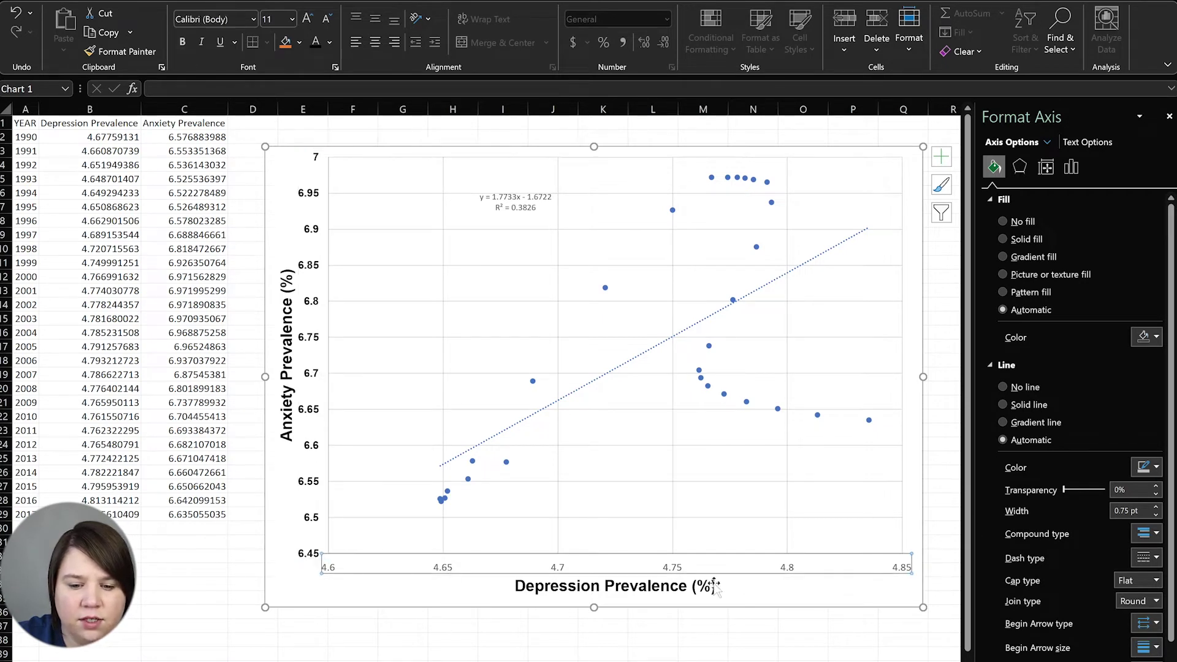
click(688, 597)
click(285, 368)
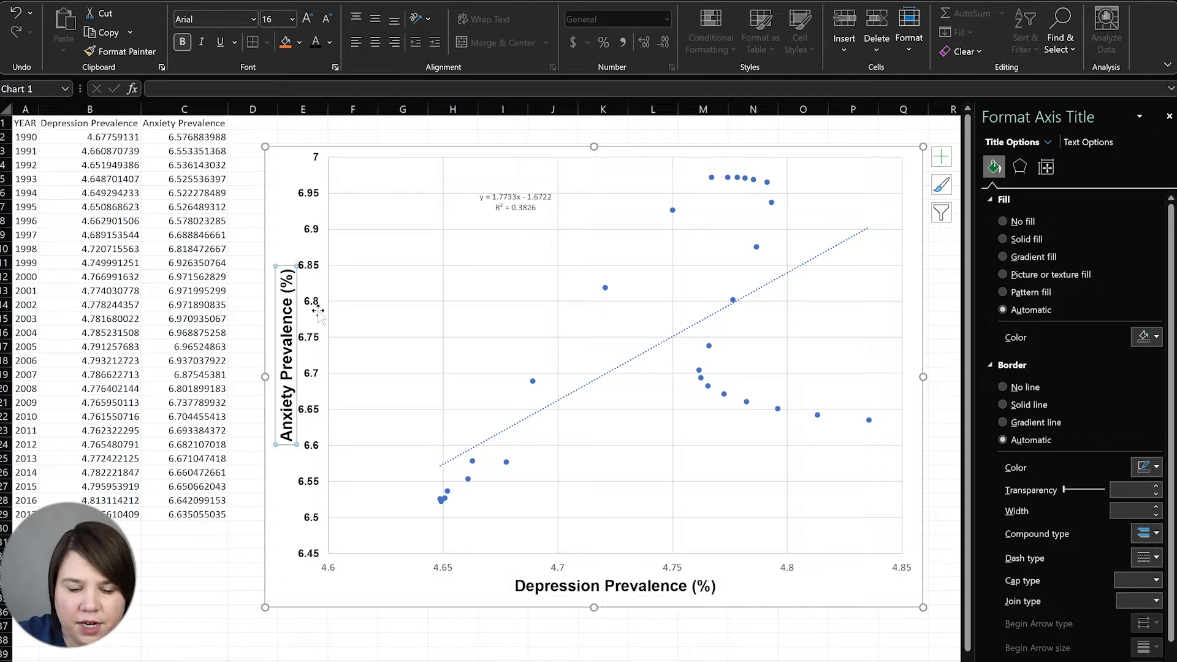
click(318, 313)
click(445, 572)
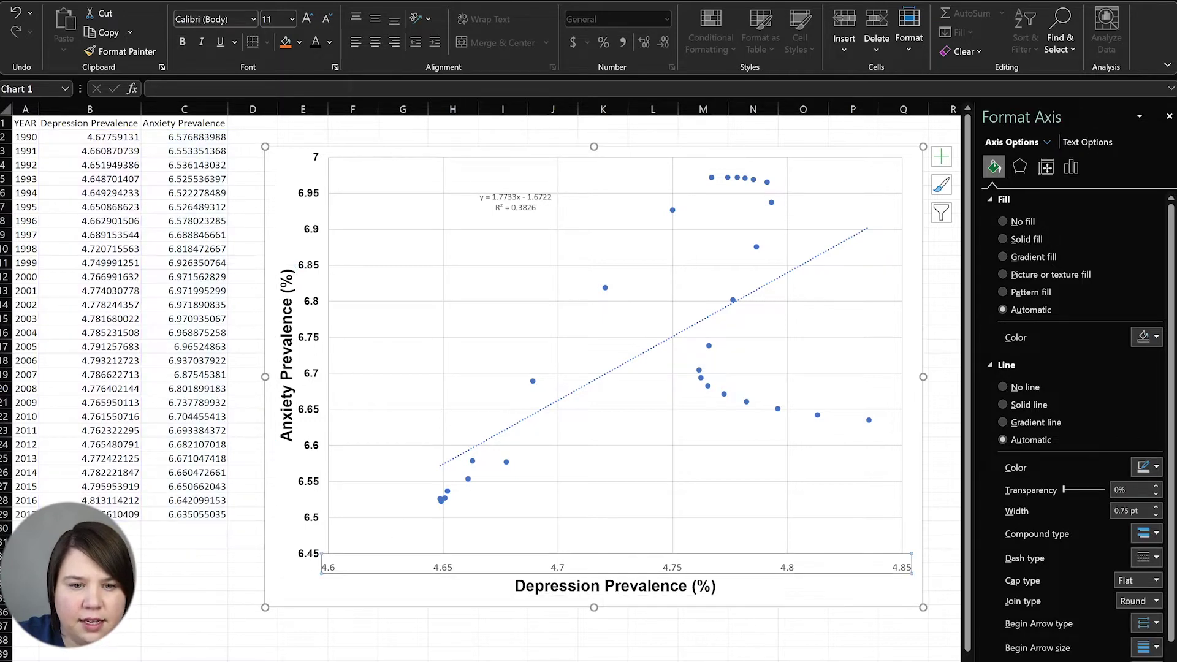
- Make the horizontal axis labels bold Arial with automatic colour, then deselect the chart
click(212, 18)
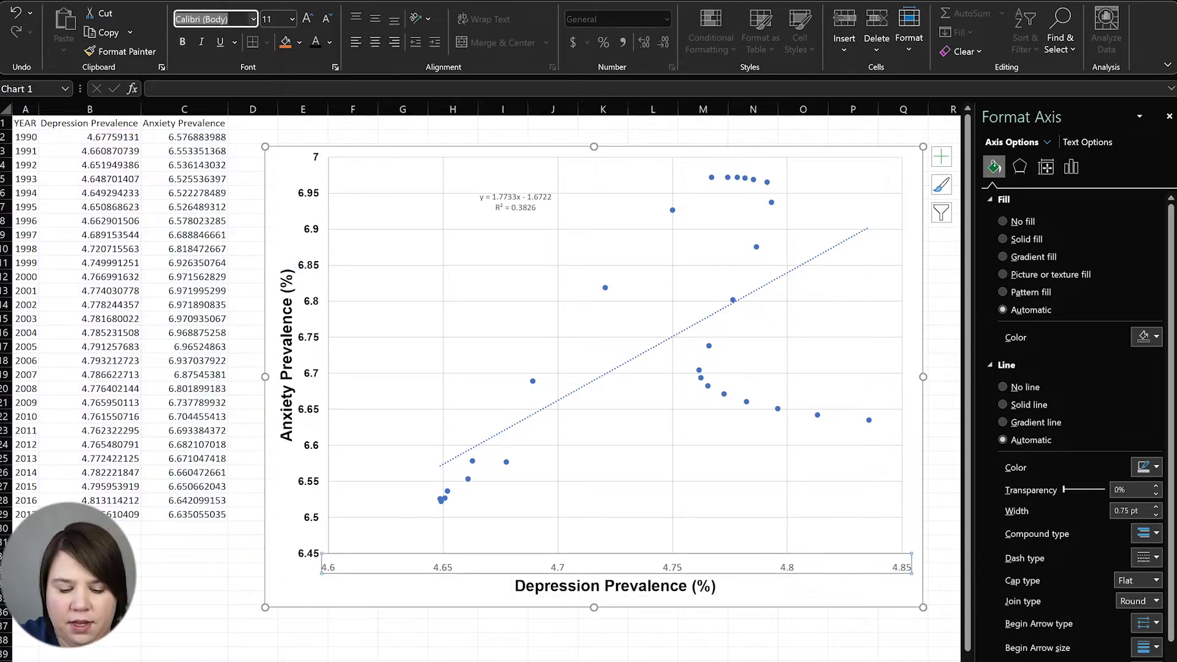
text(Arial)
key(Return)
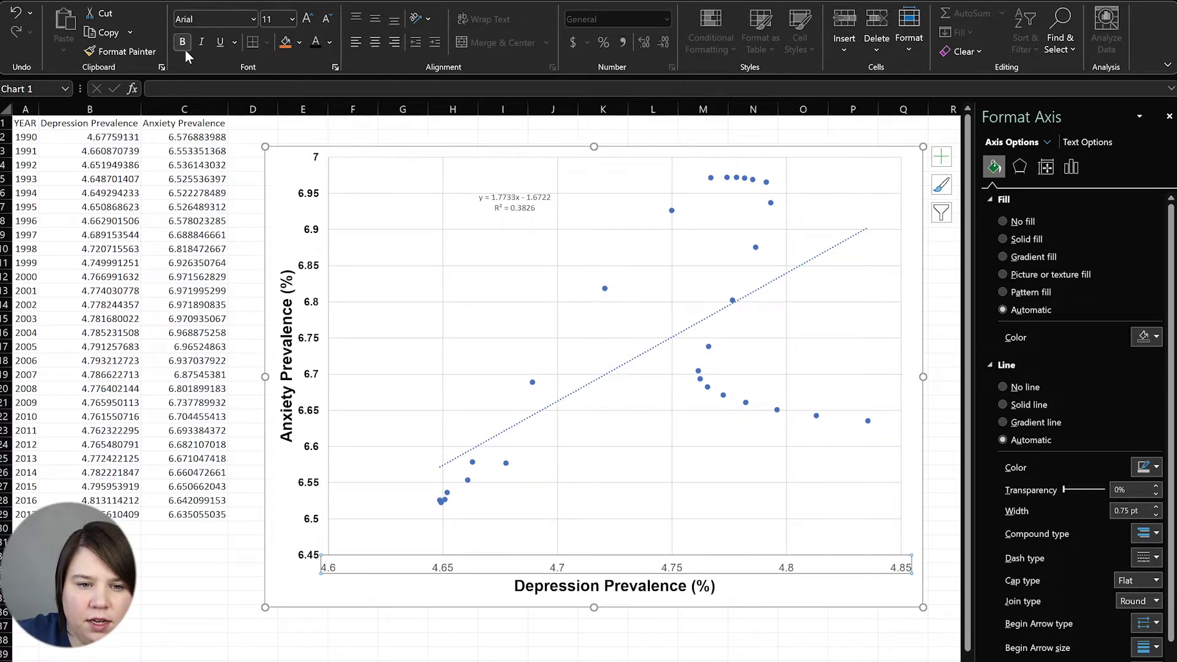
click(185, 49)
click(329, 42)
click(322, 66)
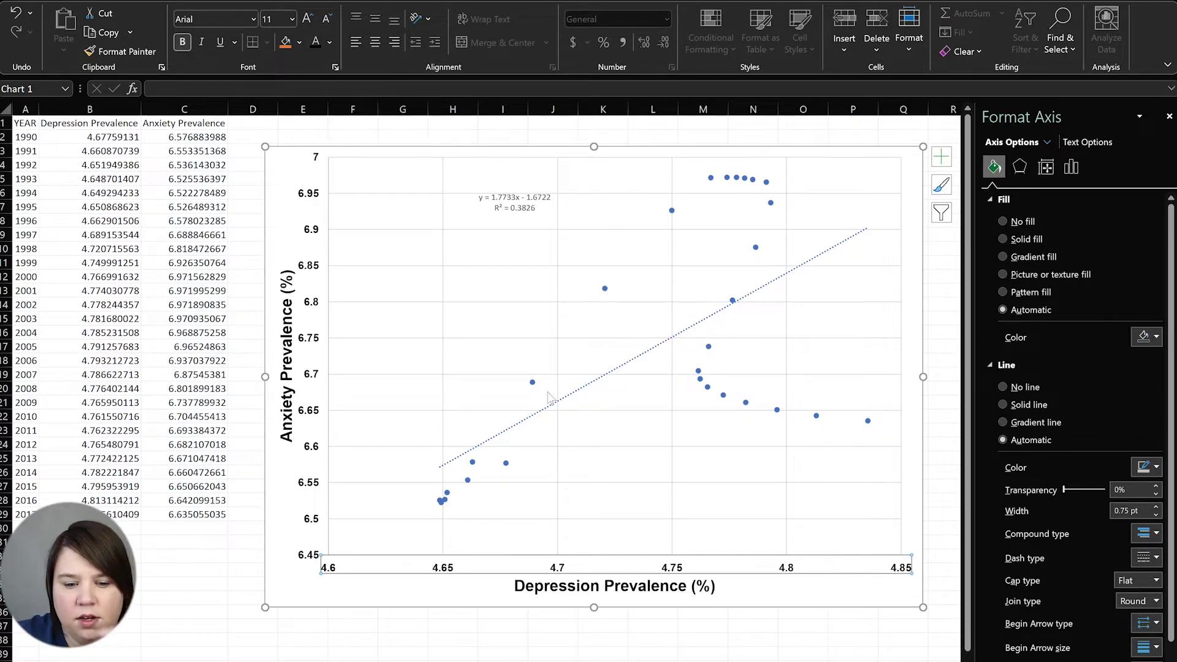
key(Escape)
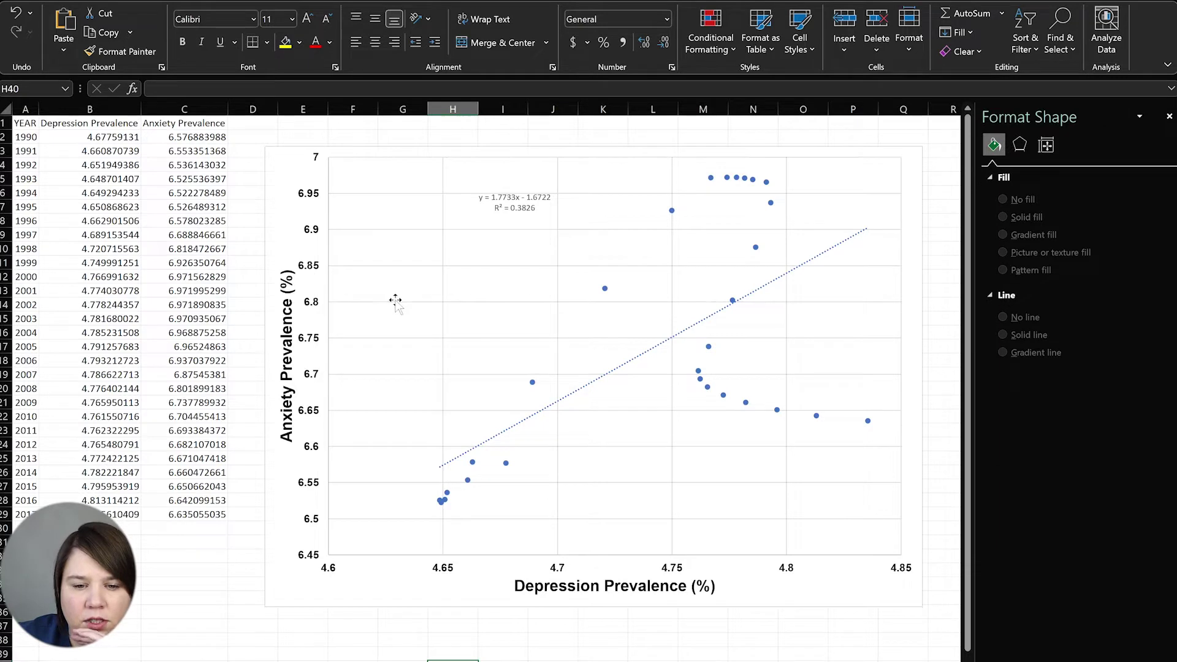
- Make the trendline equation label 11 pt bold Arial and drag it toward the chart top
click(492, 204)
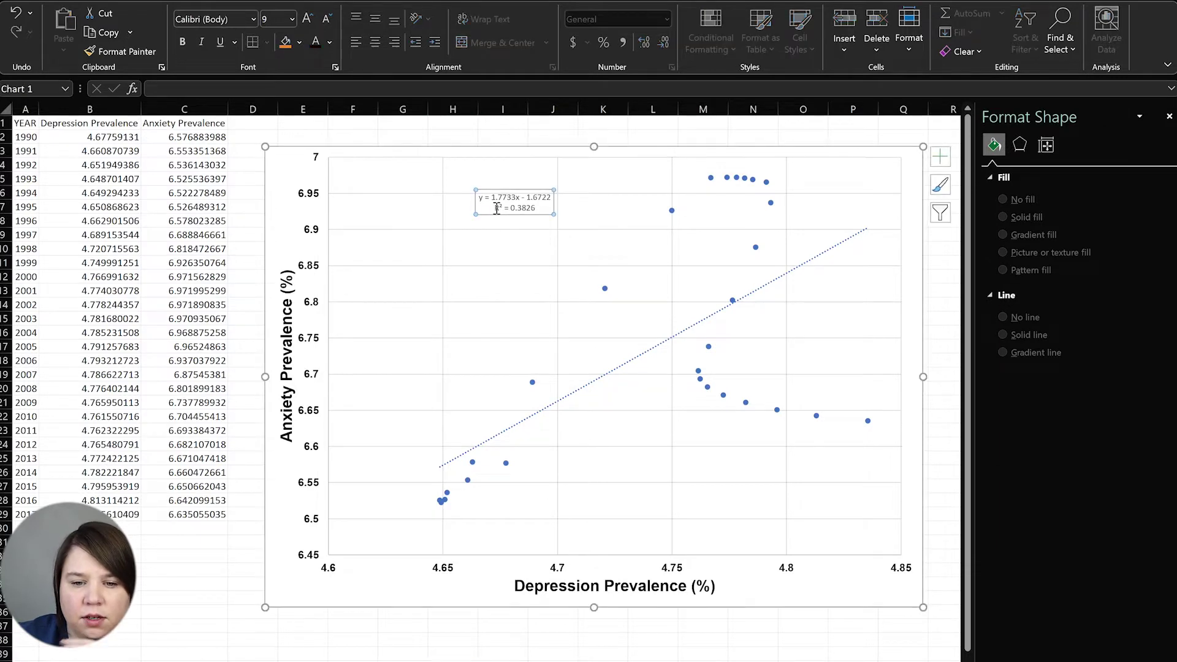
click(311, 23)
click(311, 22)
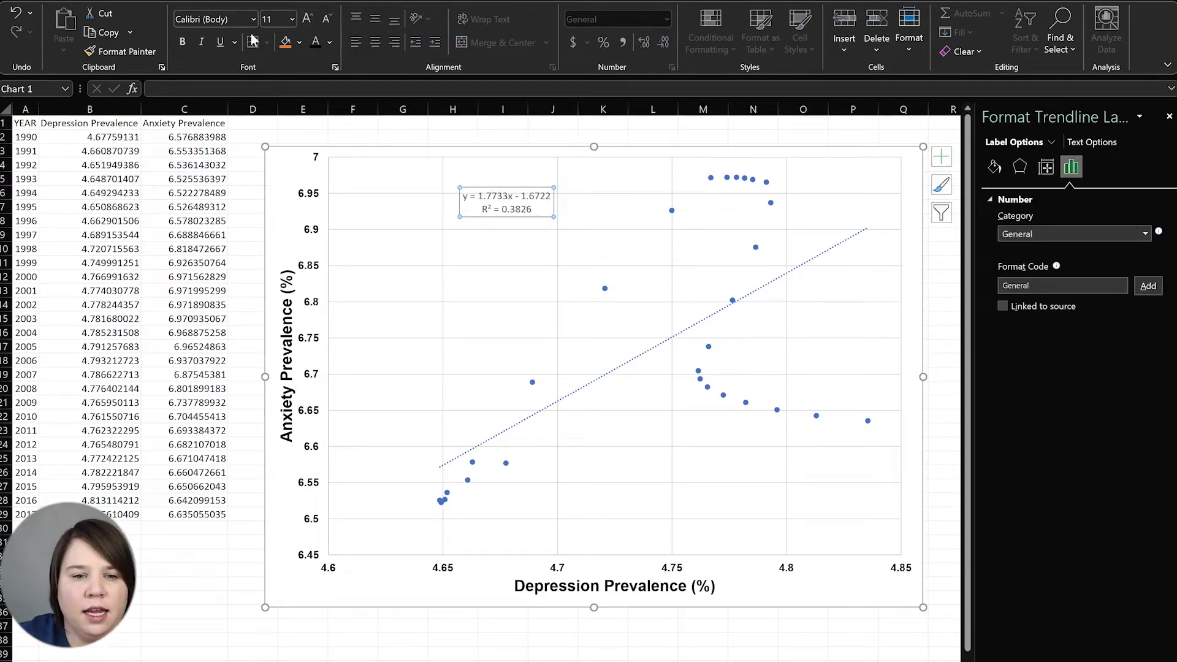
click(228, 18)
text(Arial)
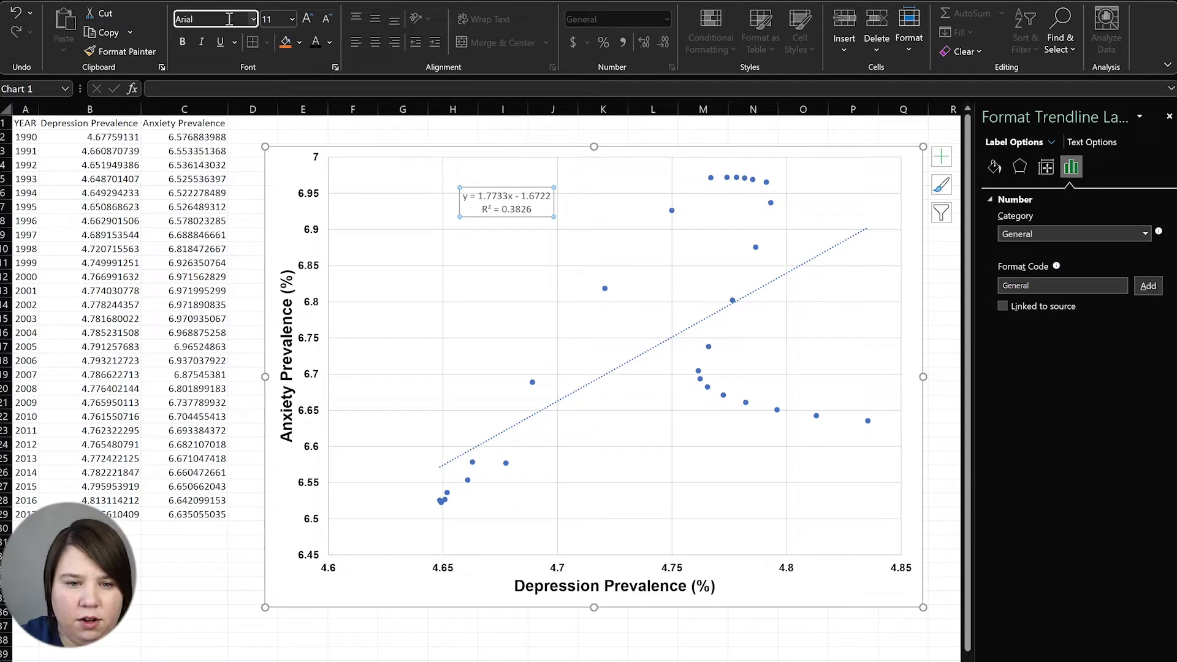
key(Return)
click(184, 43)
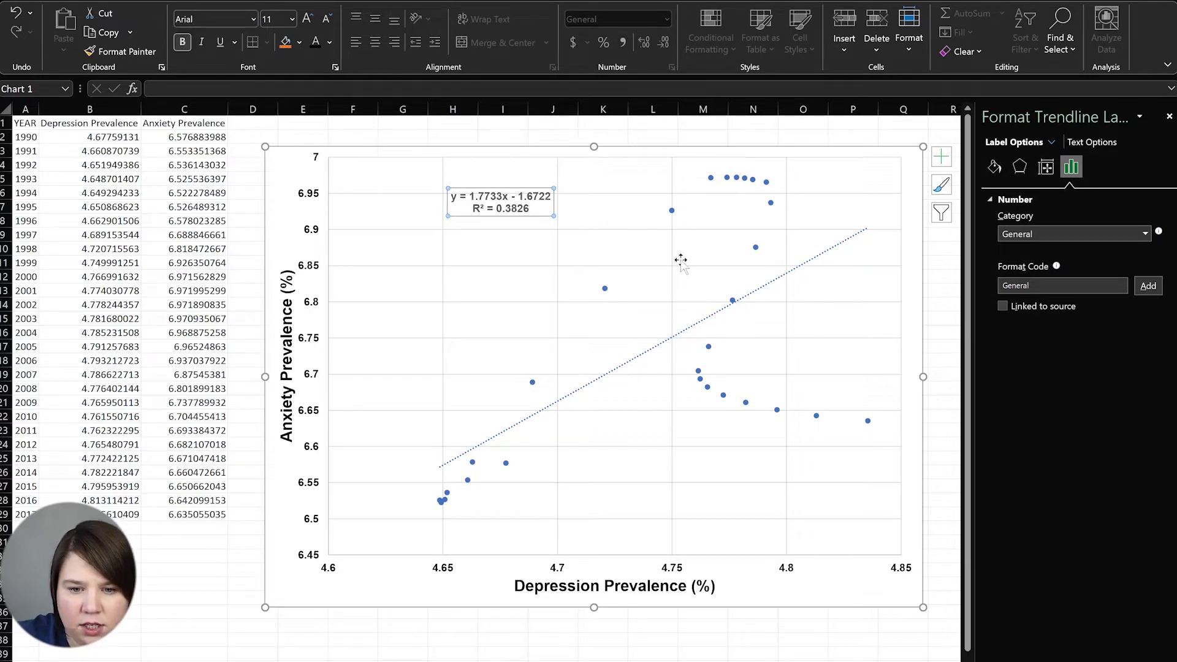
click(329, 43)
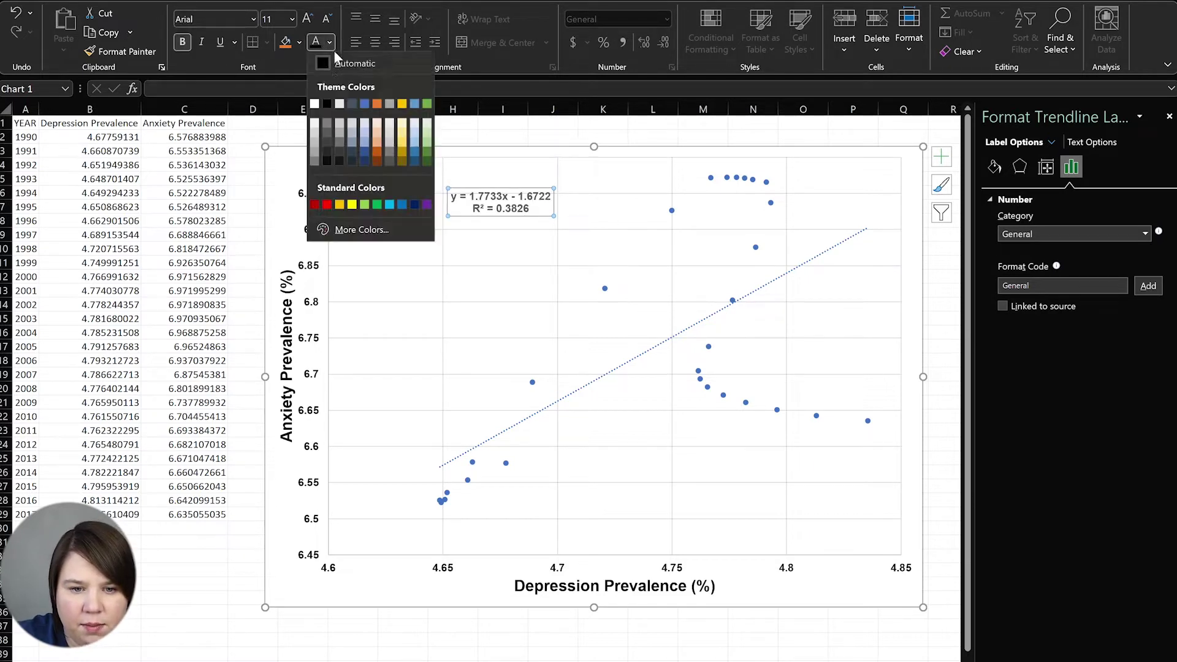
click(333, 67)
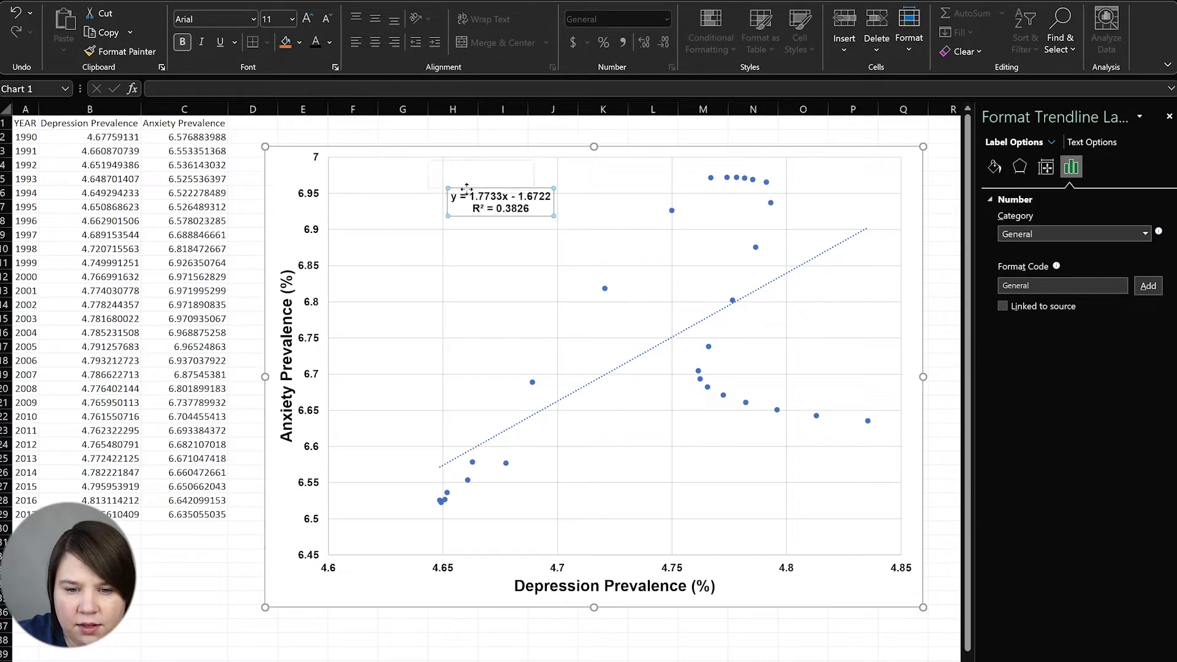
drag(484, 188, 483, 163)
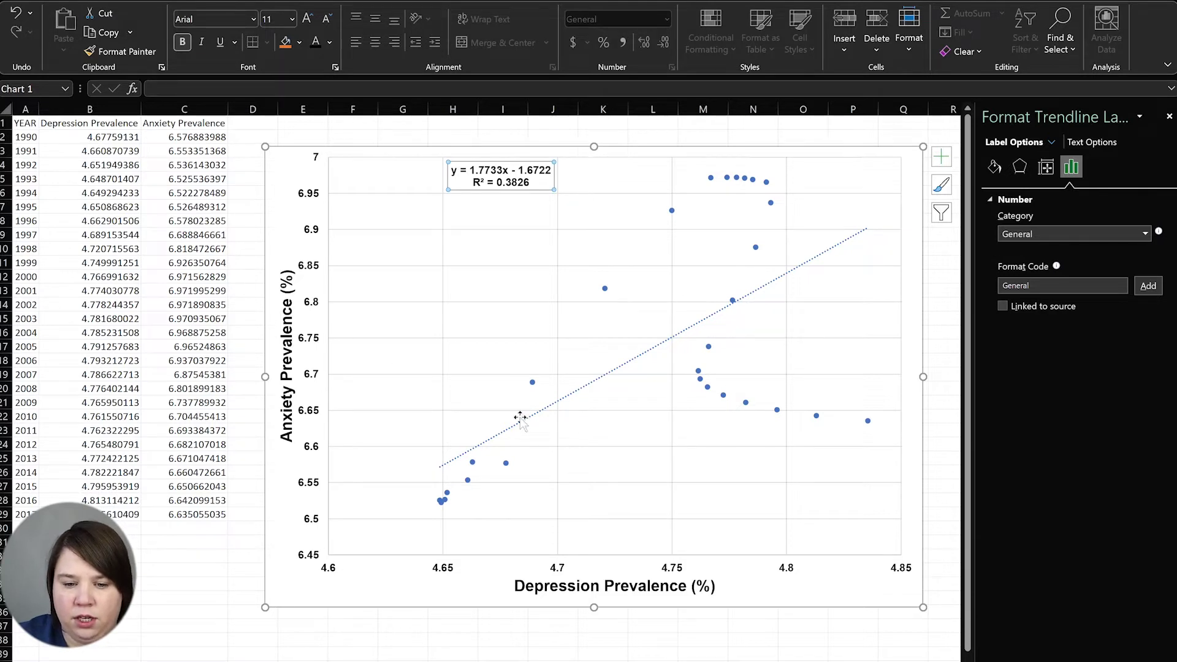
- Select and delete the vertical major gridlines from the chart
click(445, 373)
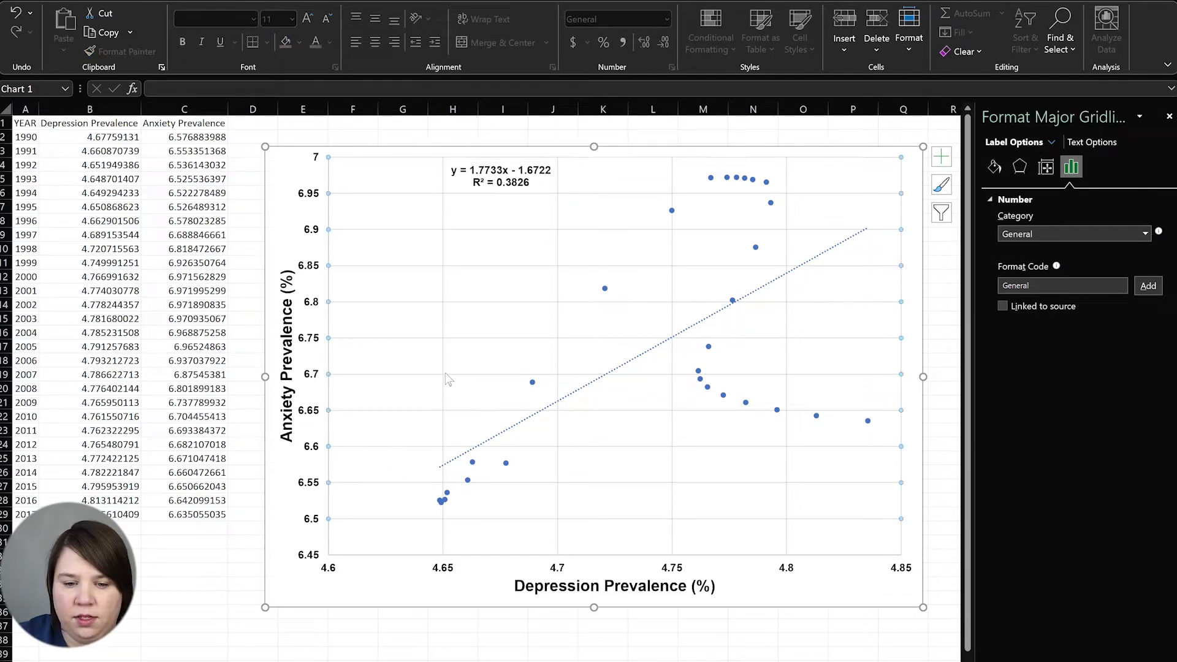
click(444, 352)
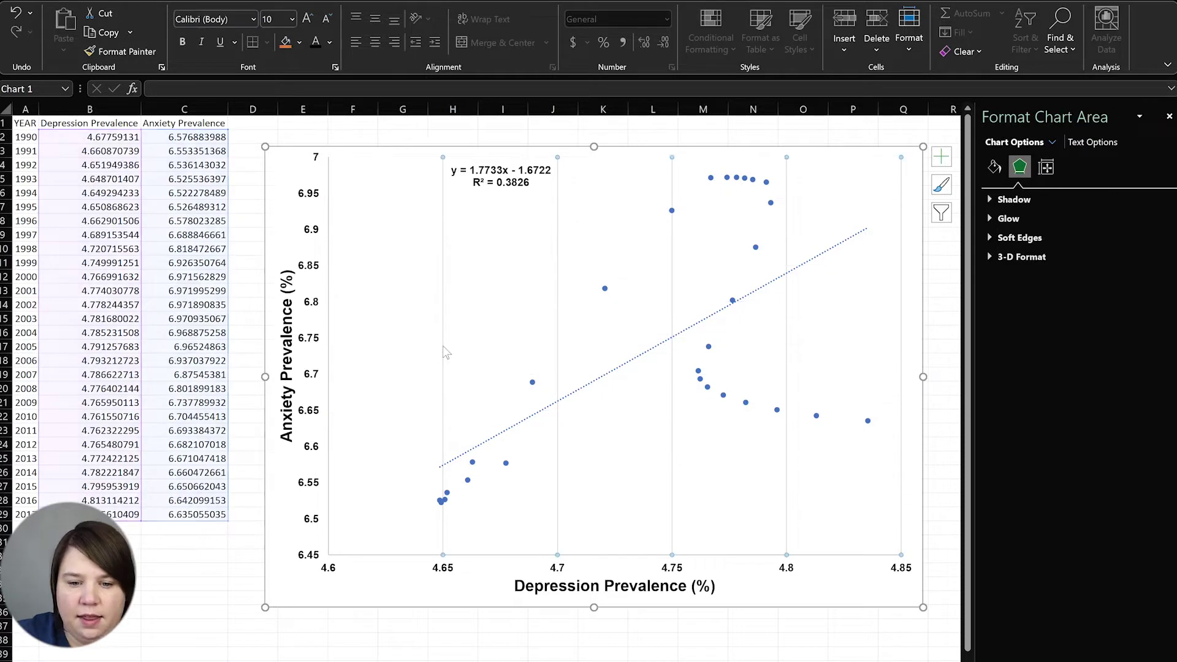
click(444, 353)
key(Delete)
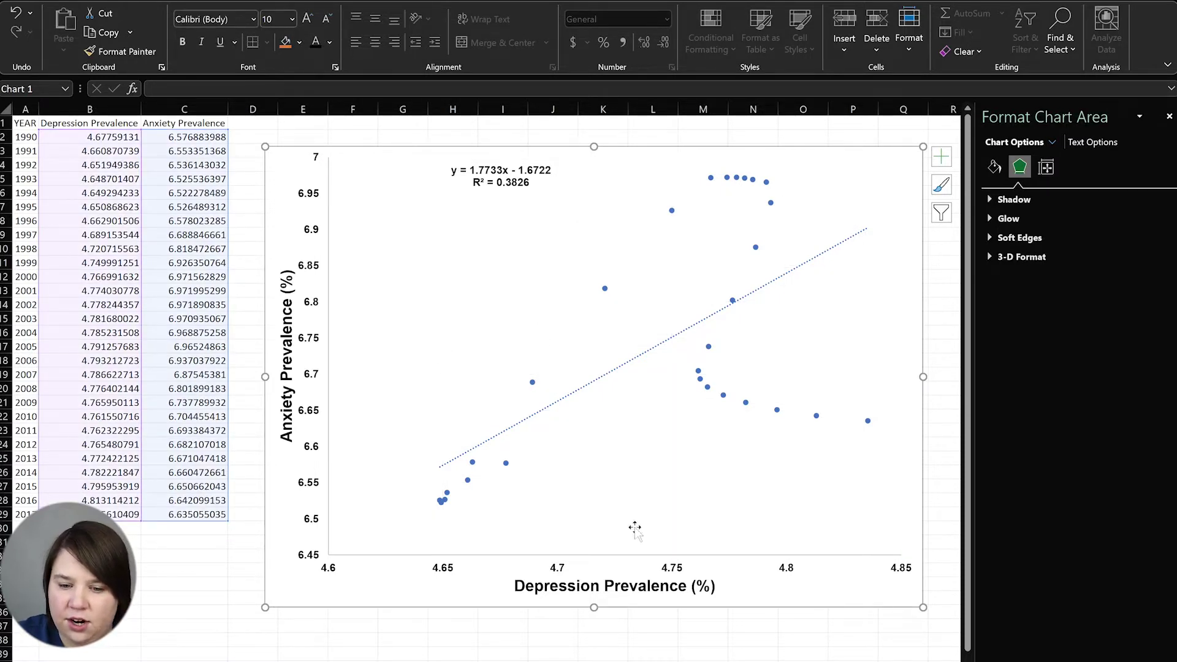
click(317, 379)
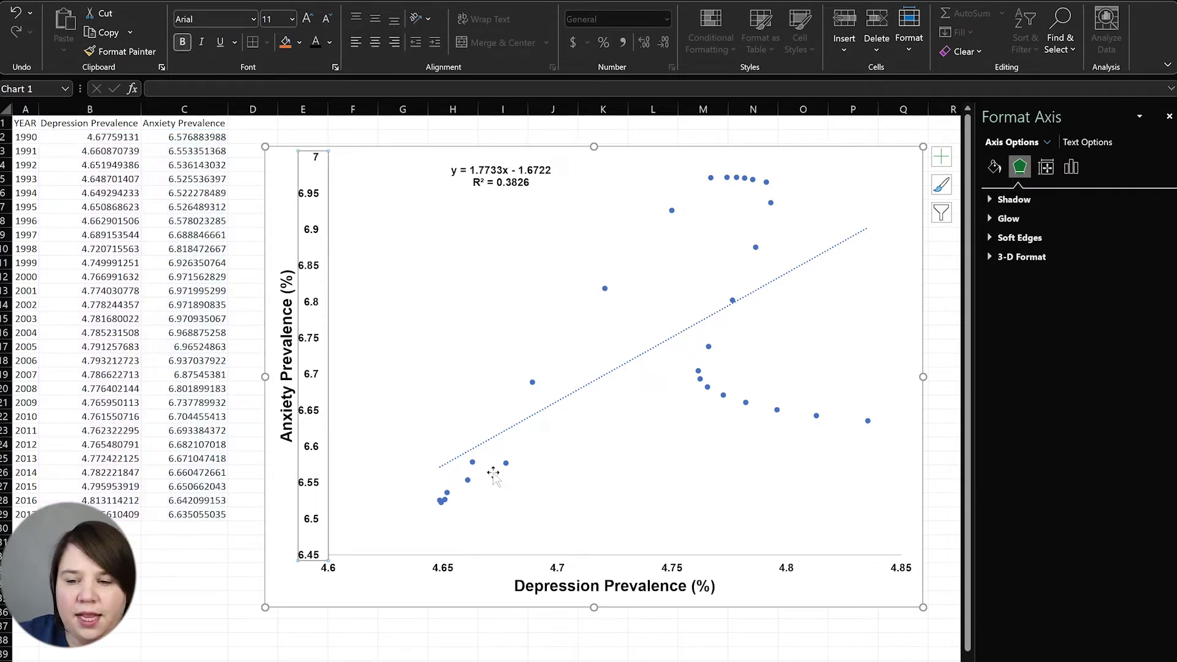
- Set the vertical axis line width to 1 pt under Fill & Line
click(994, 166)
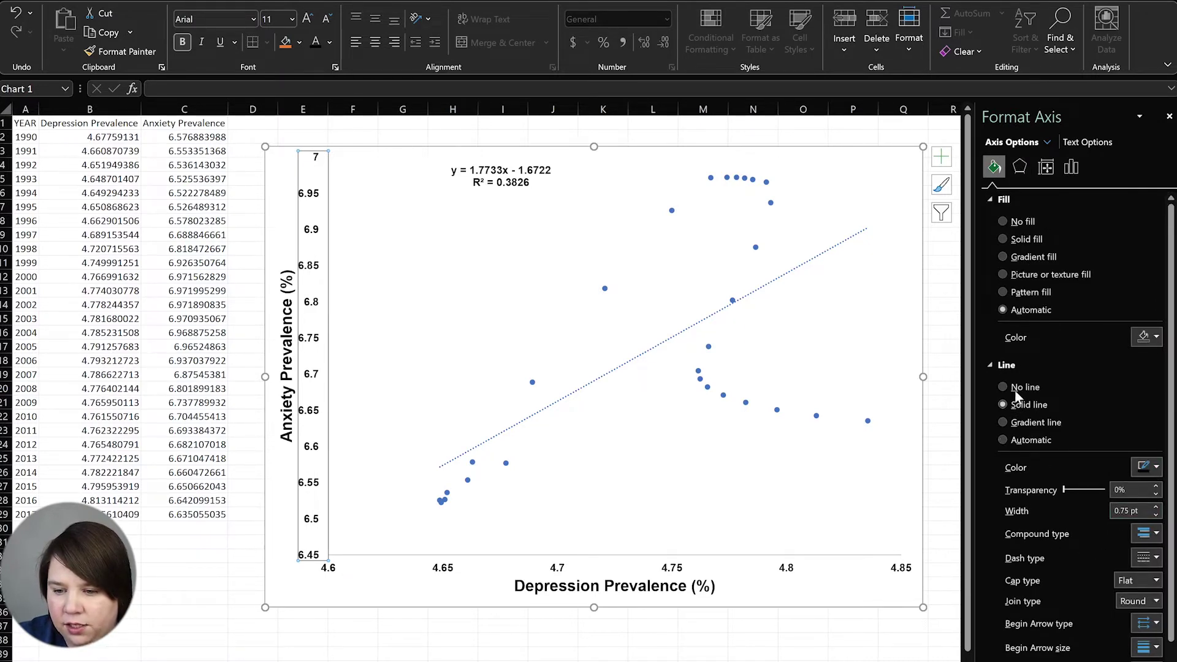
click(1156, 506)
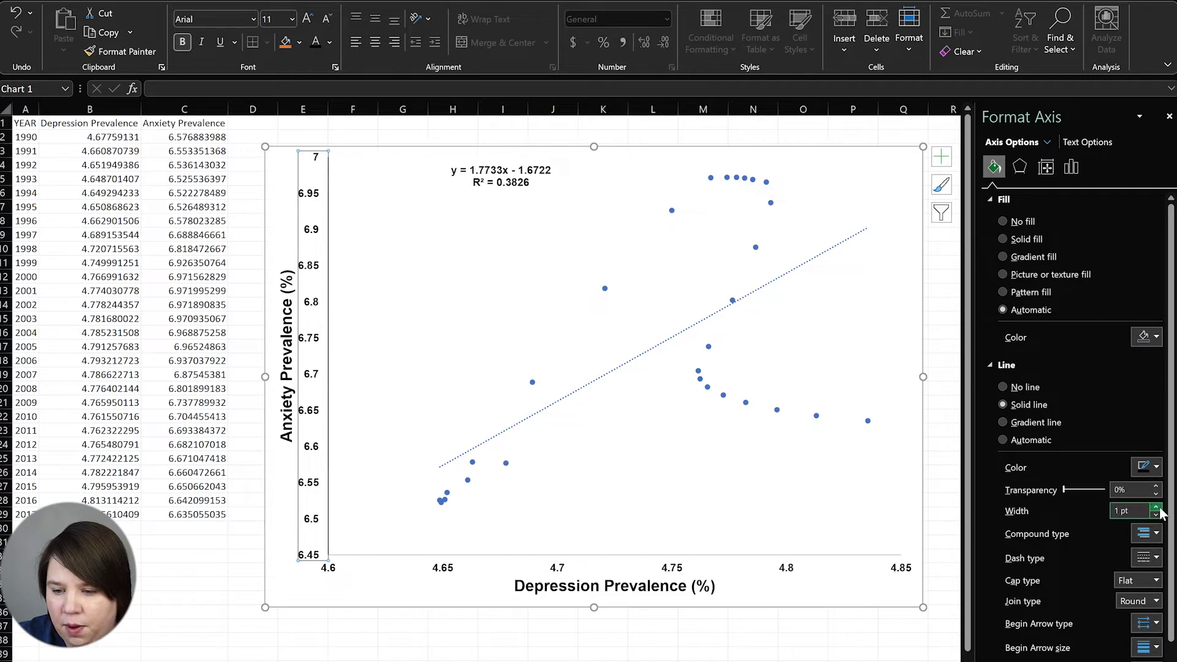
click(1144, 466)
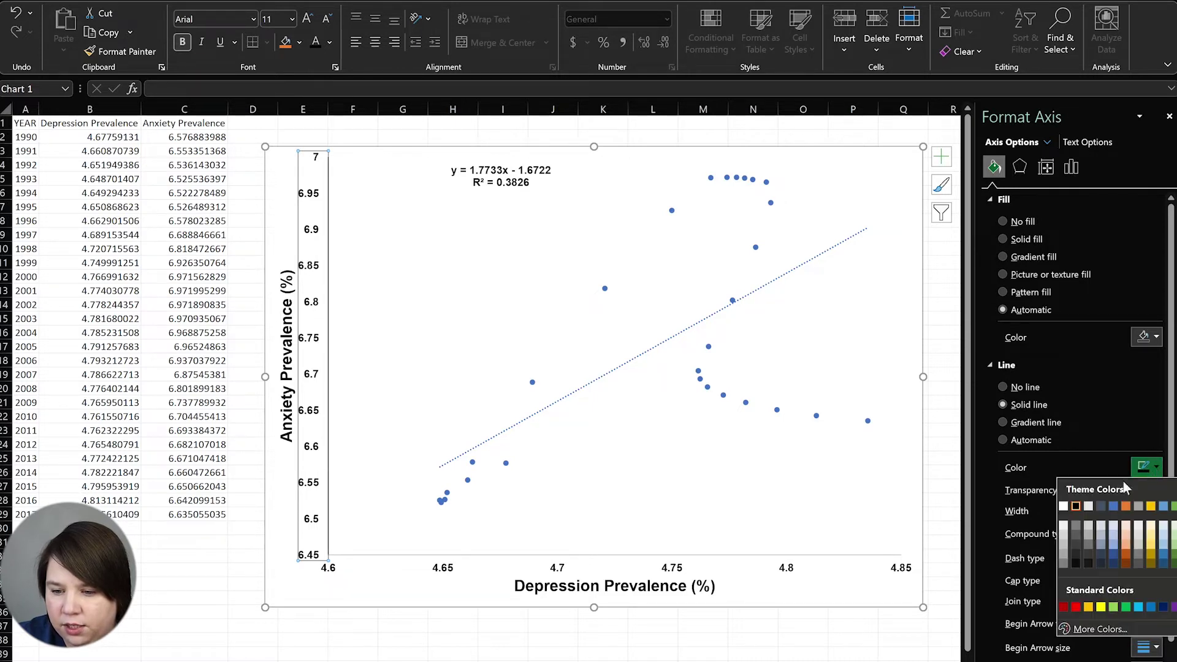
click(1004, 365)
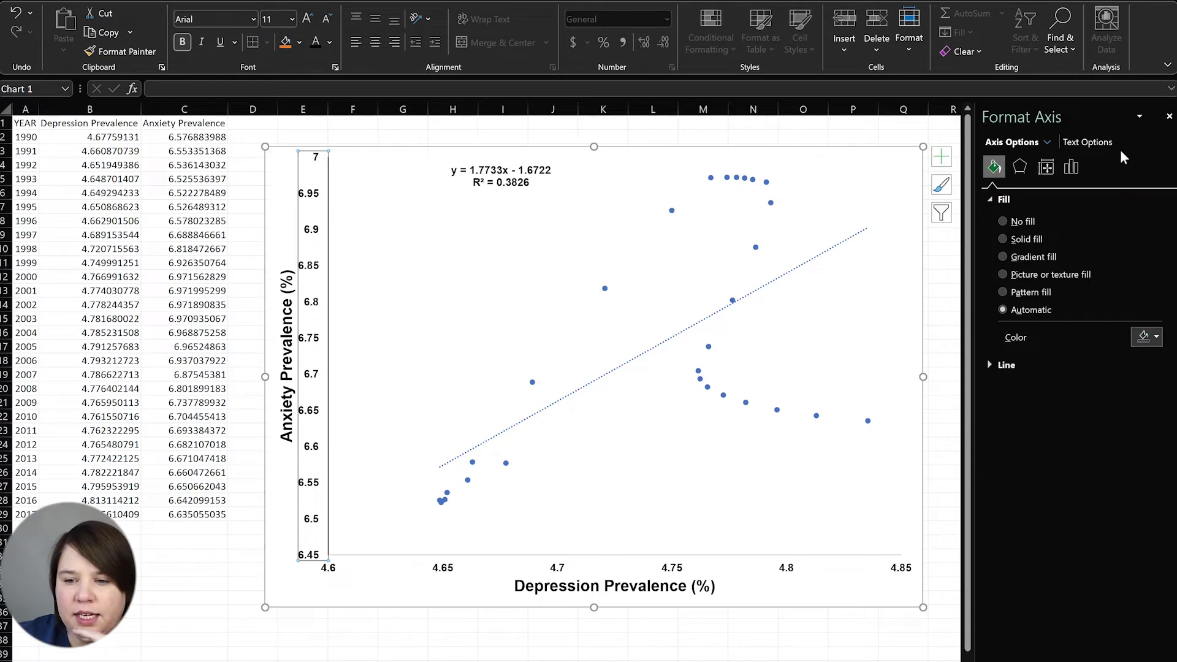
click(1071, 168)
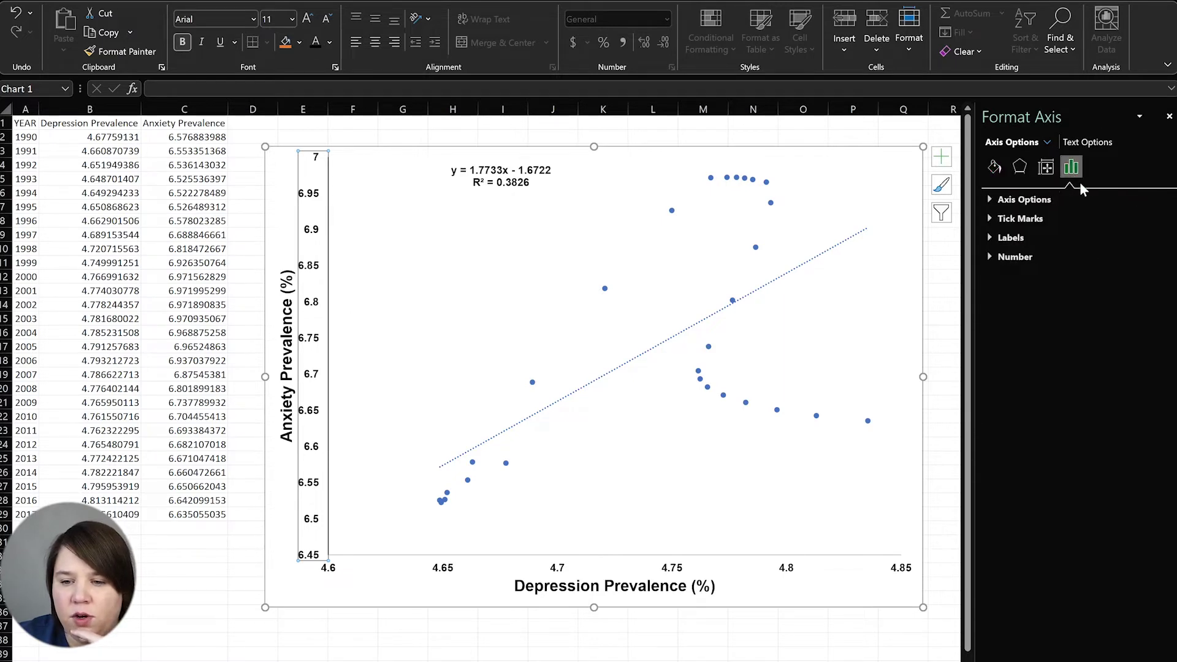
- Set the vertical axis minimum bound to 6.5 and major unit to 0.25
click(995, 199)
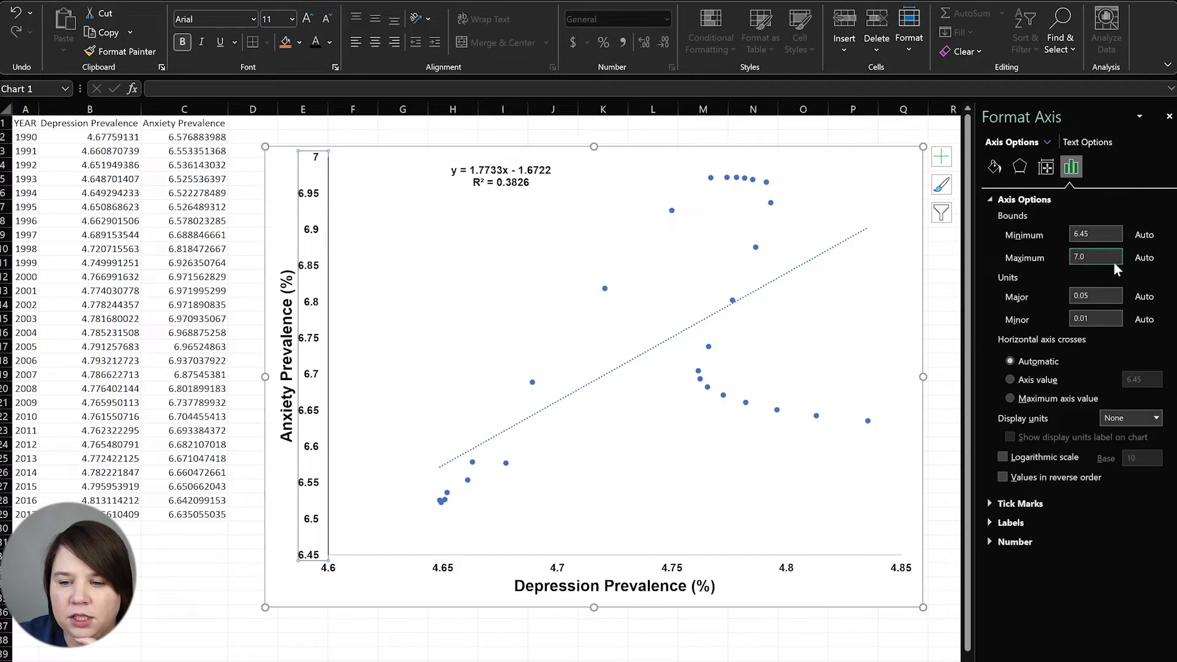
click(1082, 234)
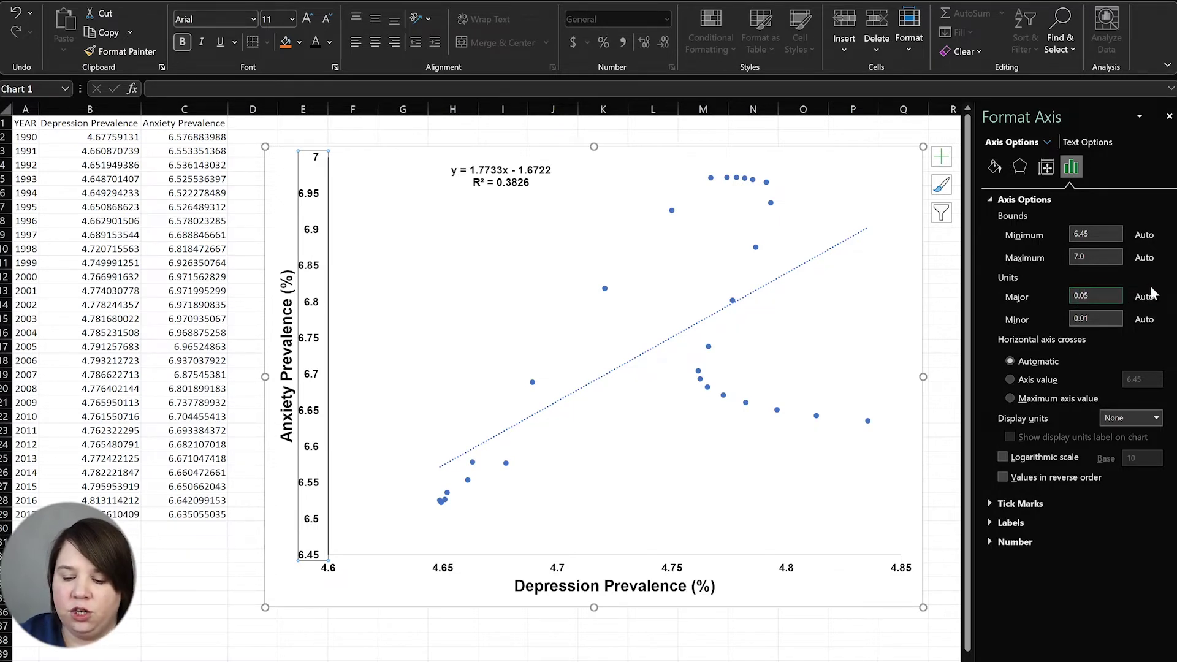
text(0.5)
key(Return)
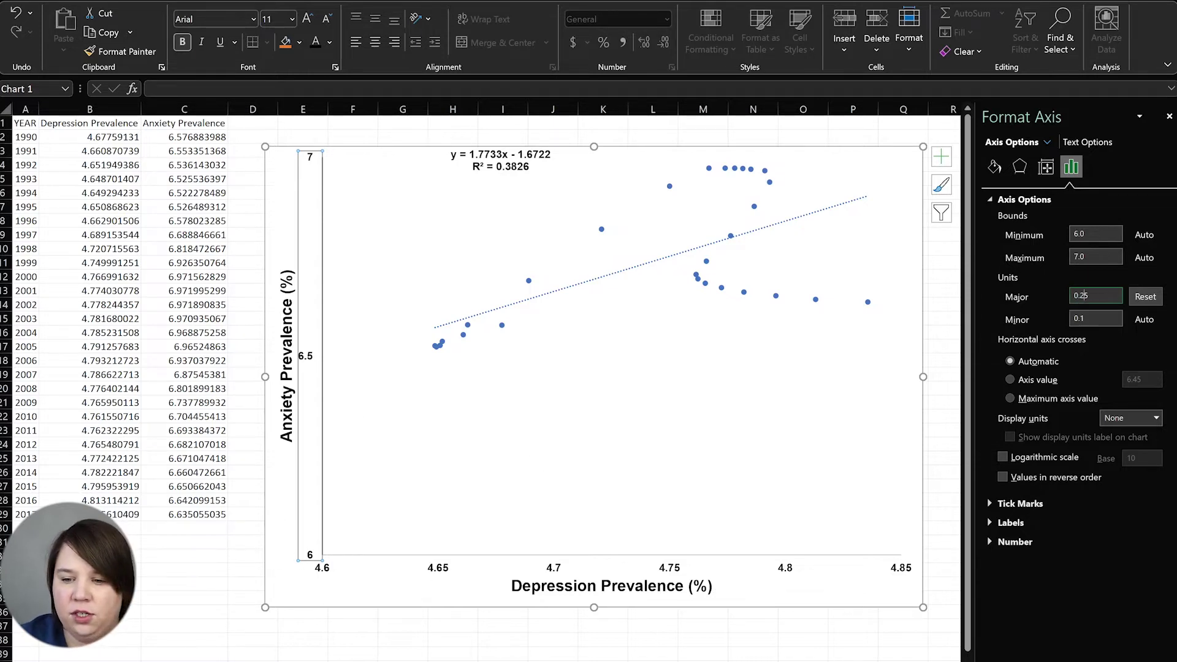
key(Return)
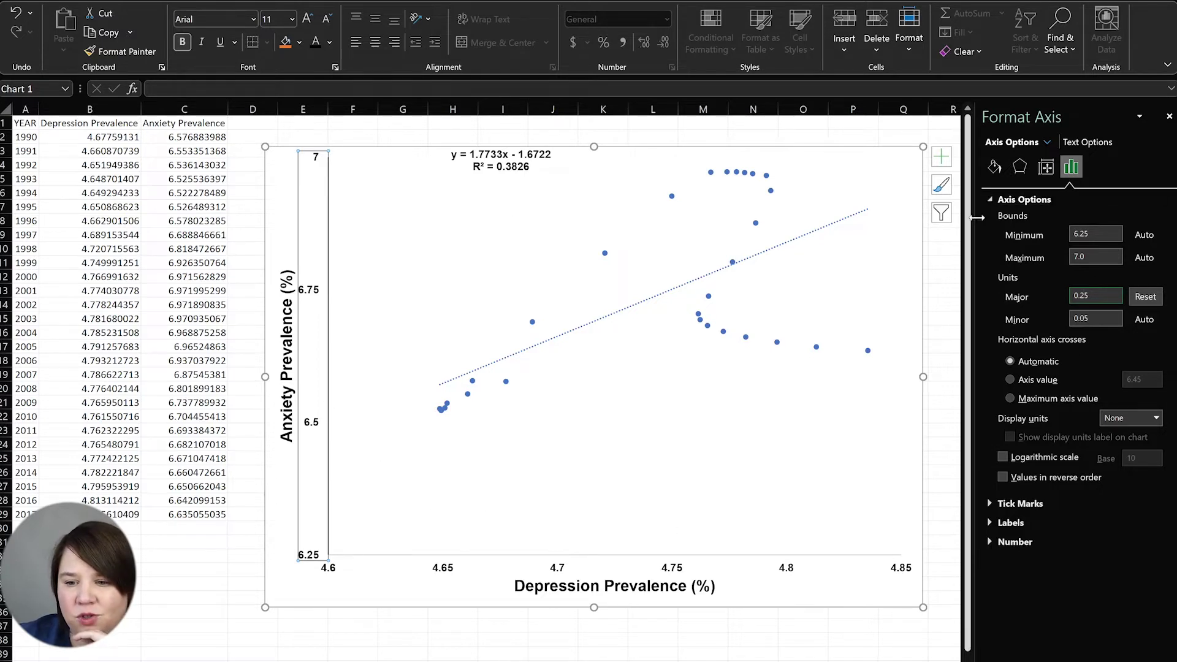
drag(1104, 231, 1075, 228)
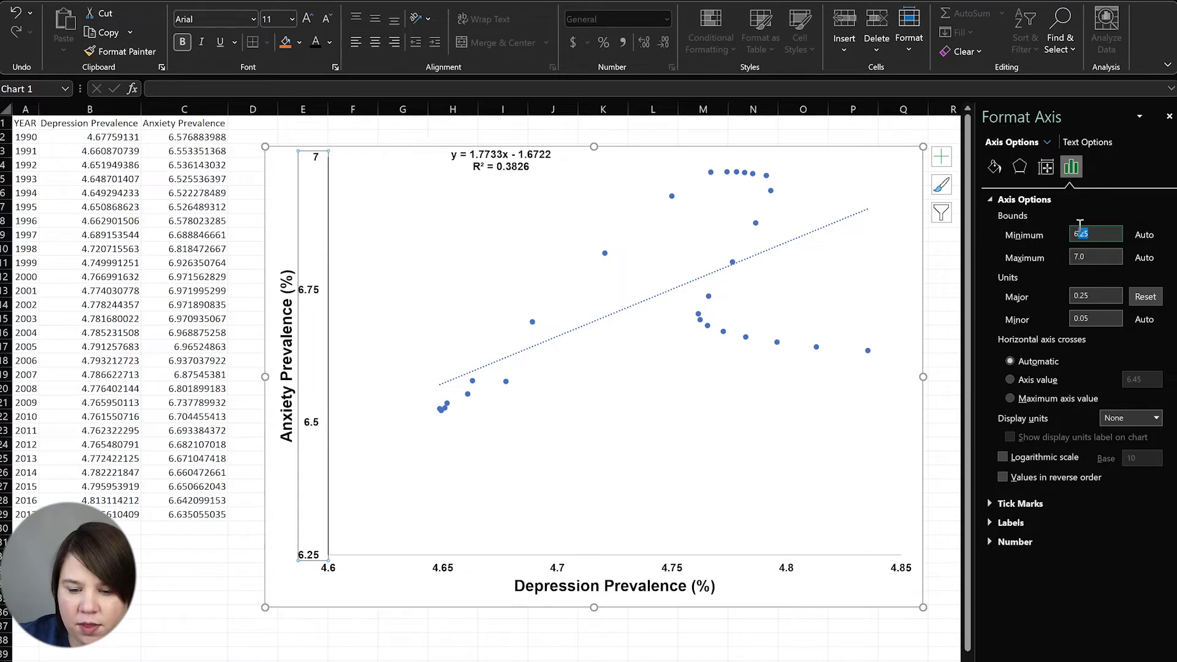
text(6.5)
text(65)
key(Return)
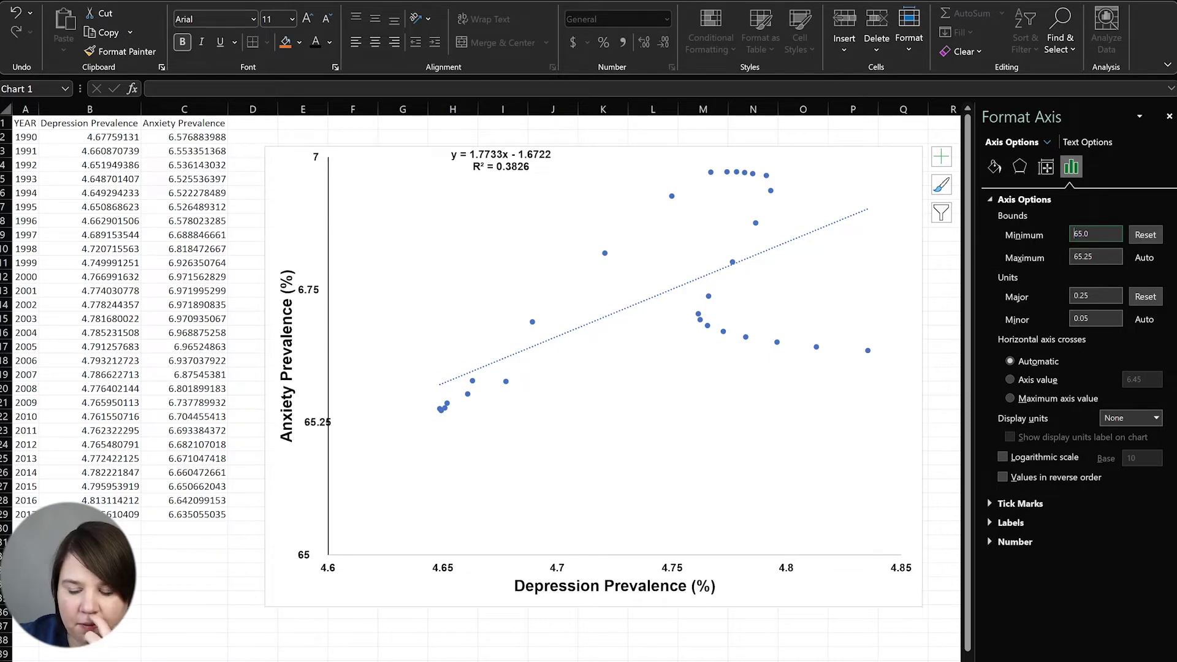
double_click(1096, 235)
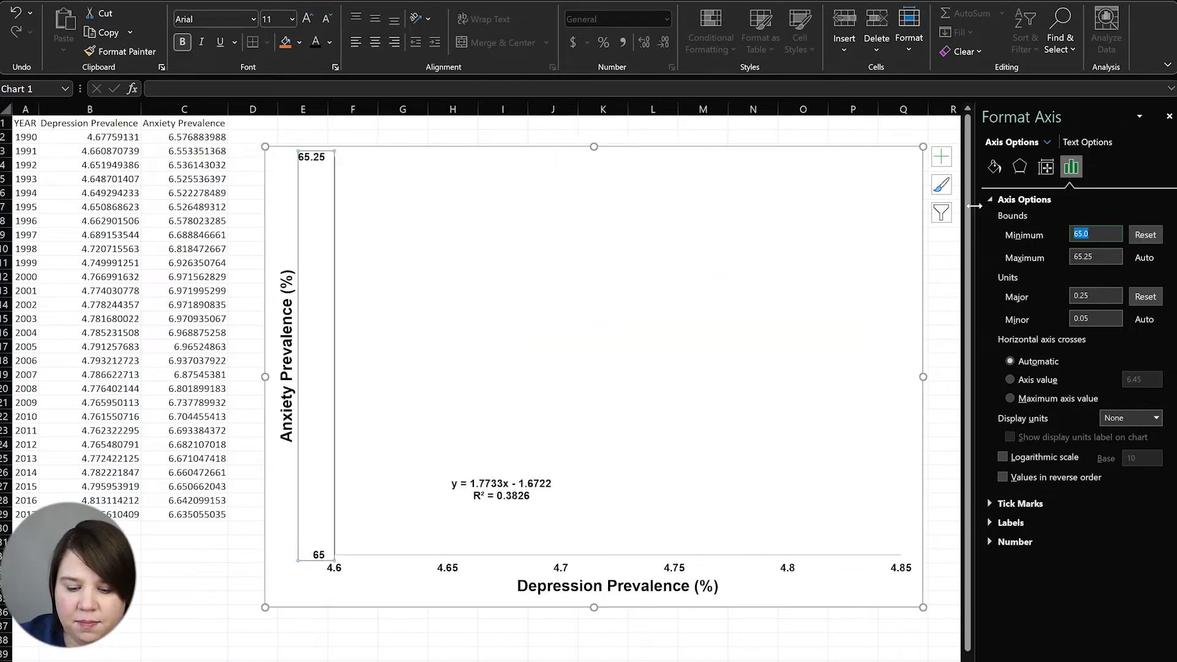
text(6.5)
key(Return)
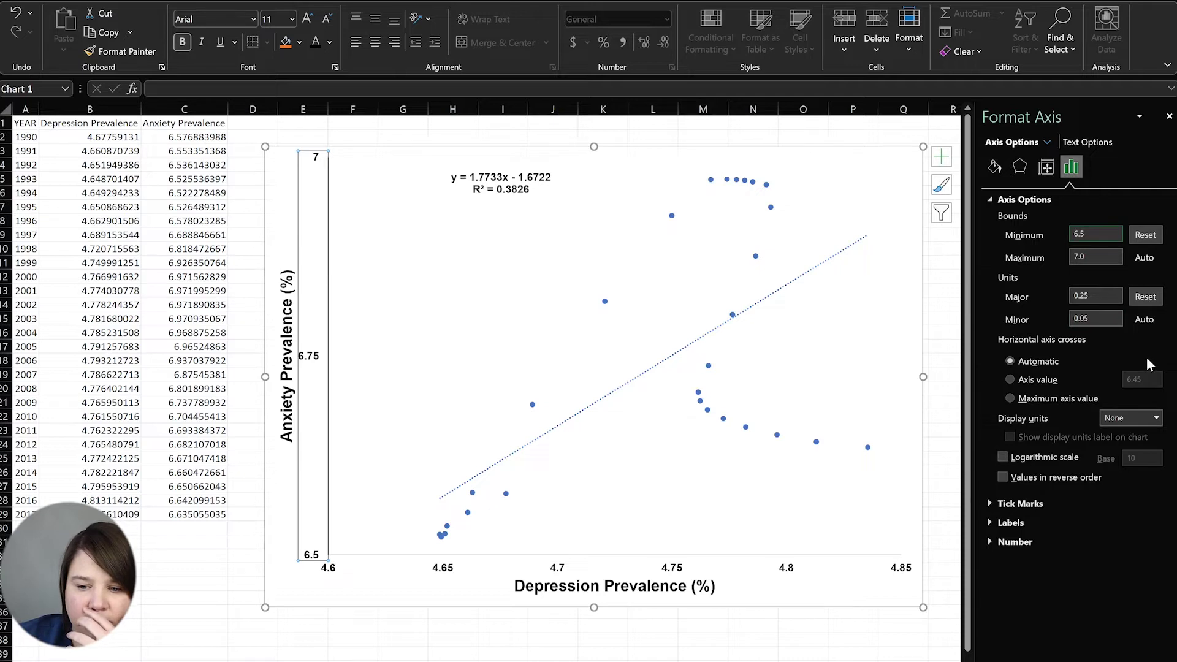
- Give the vertical axis major tick marks of type Outside
click(995, 504)
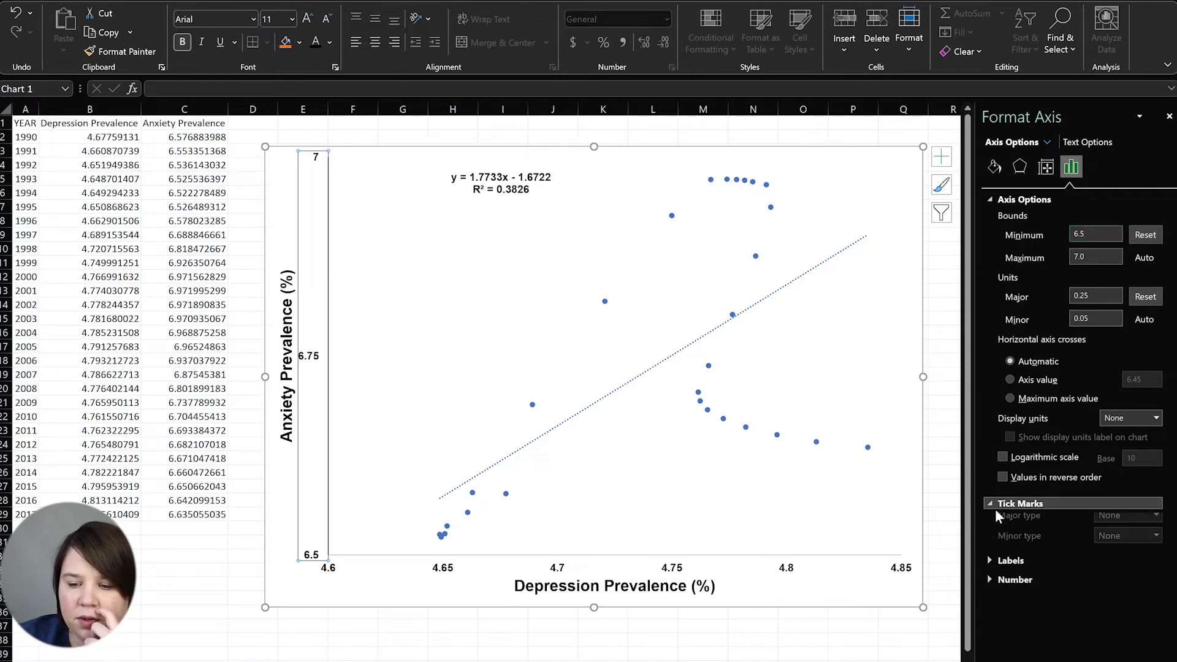
click(1126, 521)
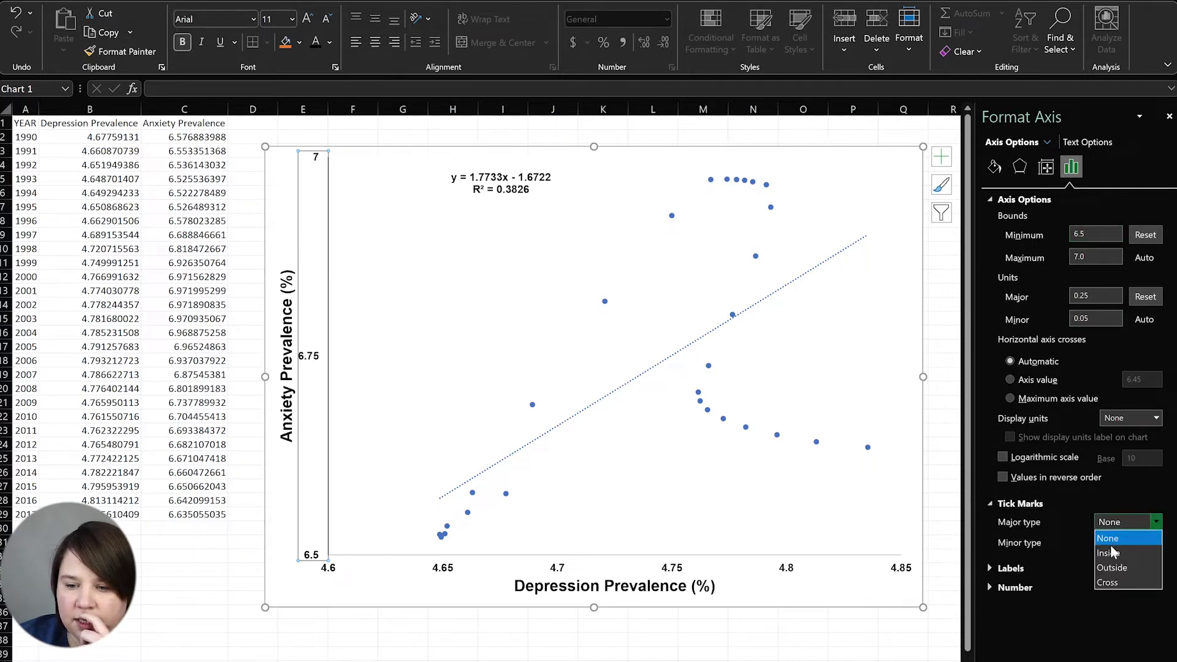
click(1112, 568)
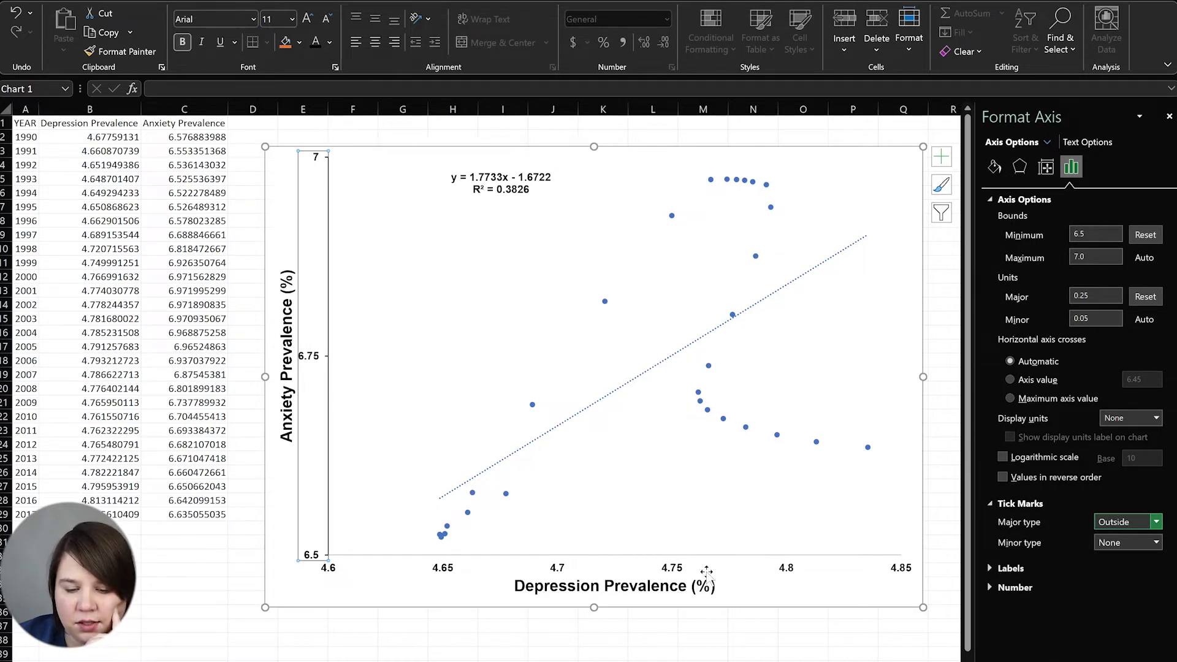
click(441, 570)
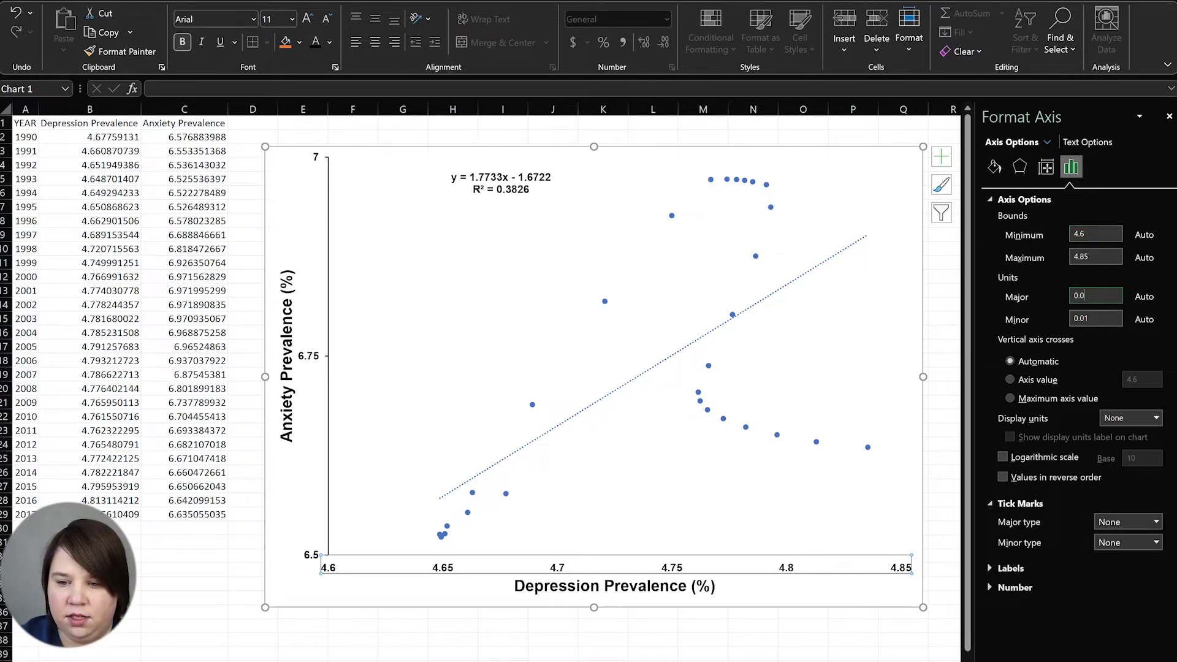
text(25)
- Set the depression axis maximum bound to 4.8
key(Return)
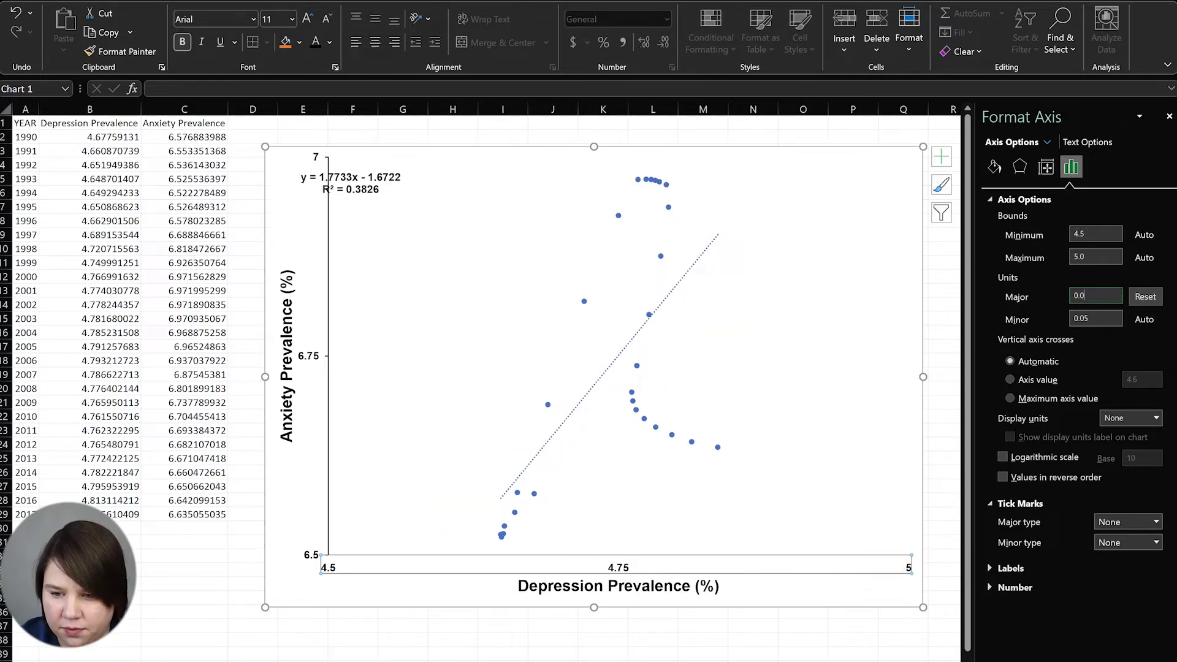
key(Return)
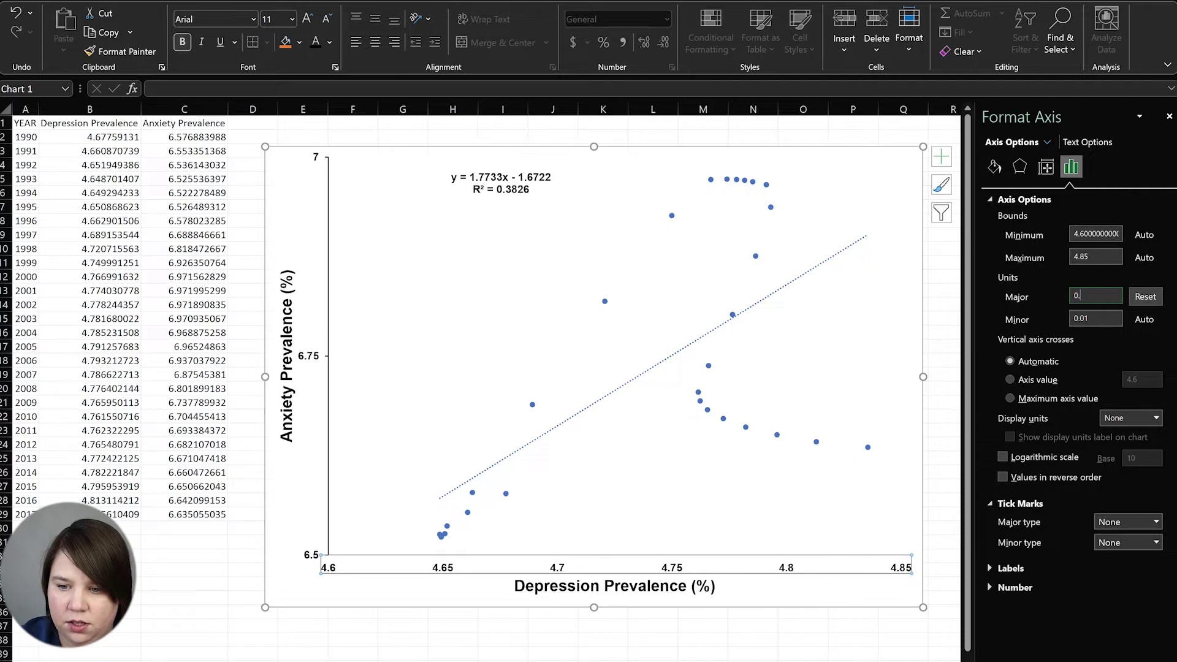
text(1)
key(Return)
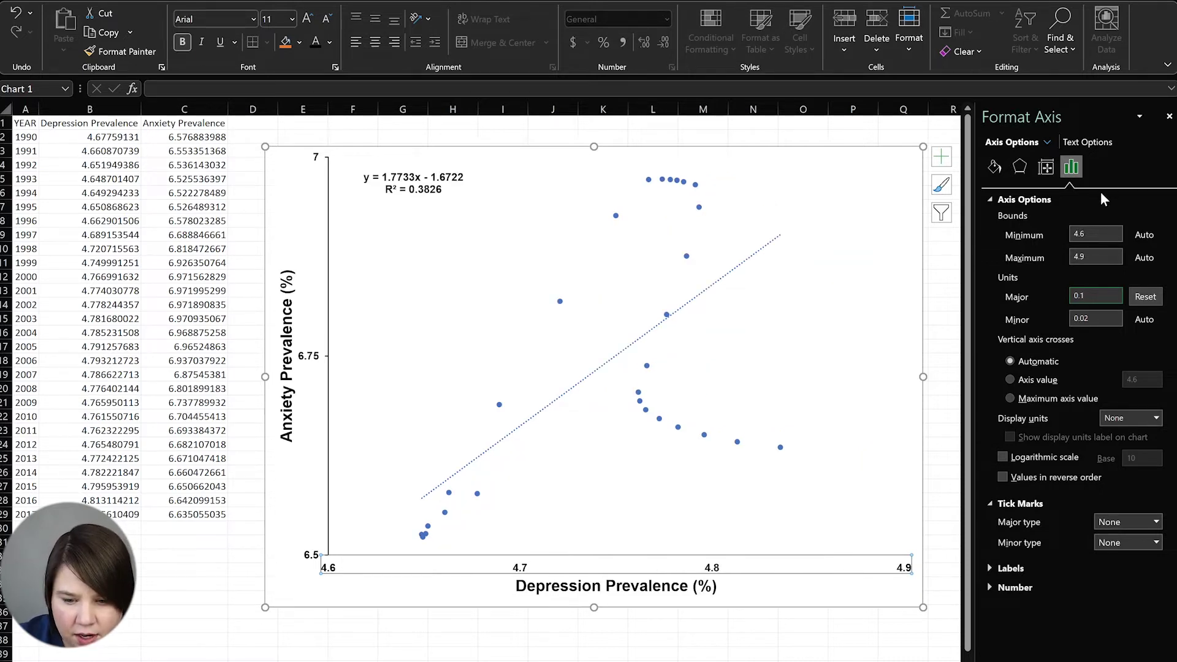
click(1098, 259)
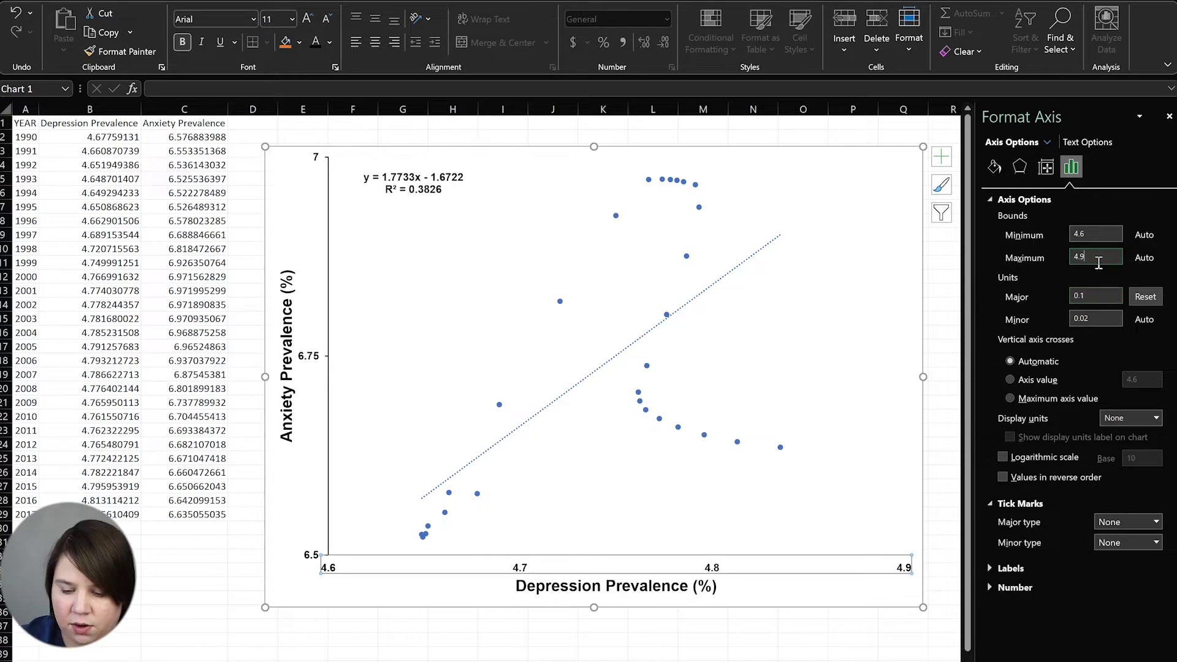
text(8)
key(Return)
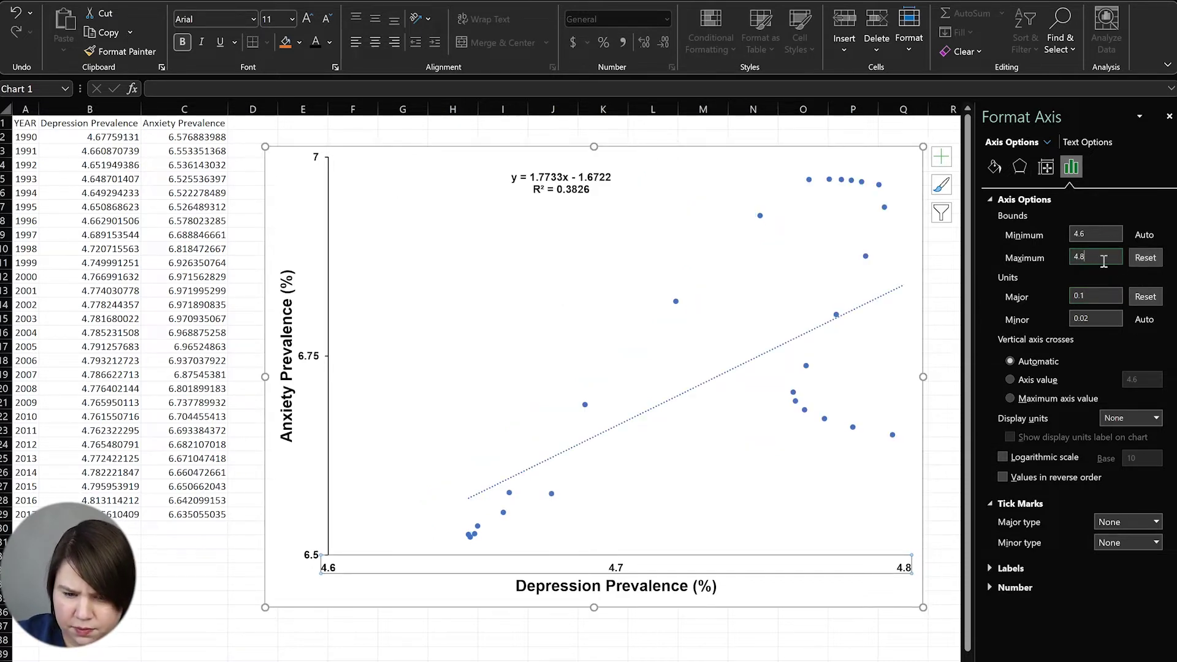
- Set the depression axis minimum to 4.64 and major unit to 0.05
click(1104, 232)
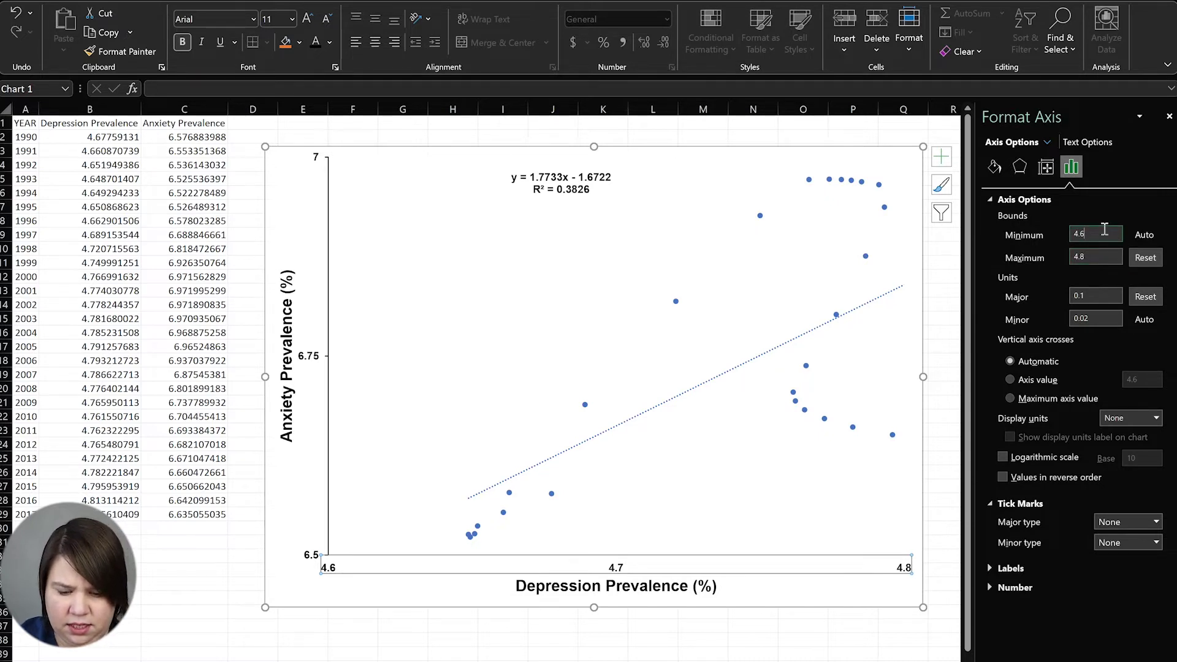
text(49999999)
key(Return)
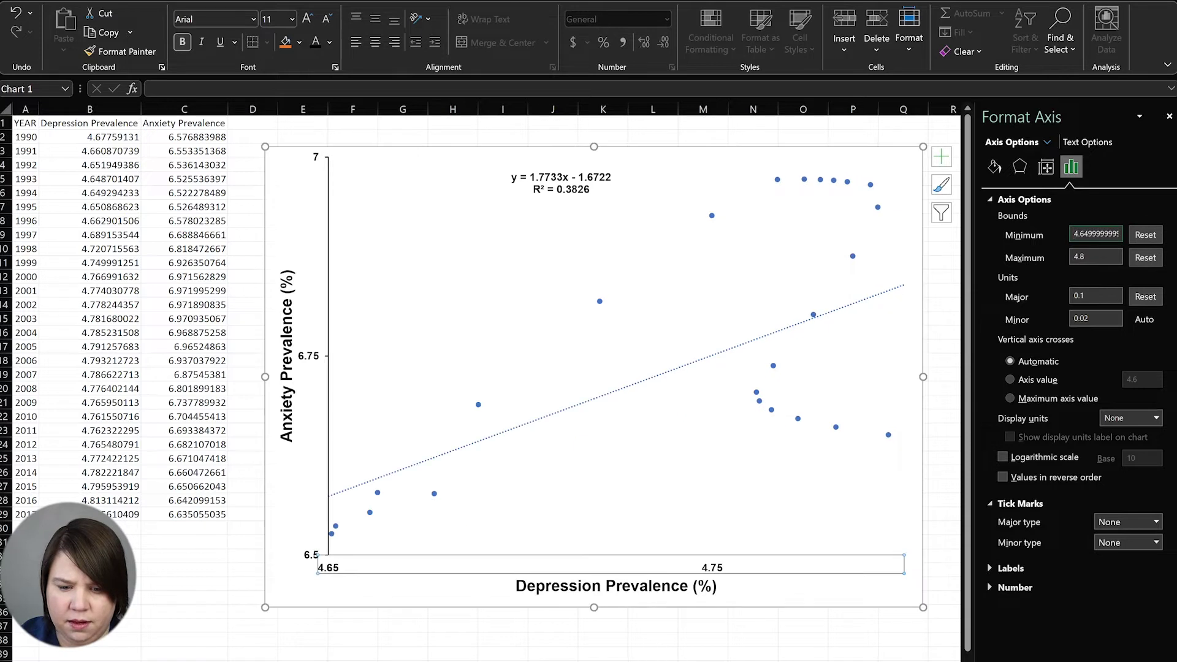
click(1073, 232)
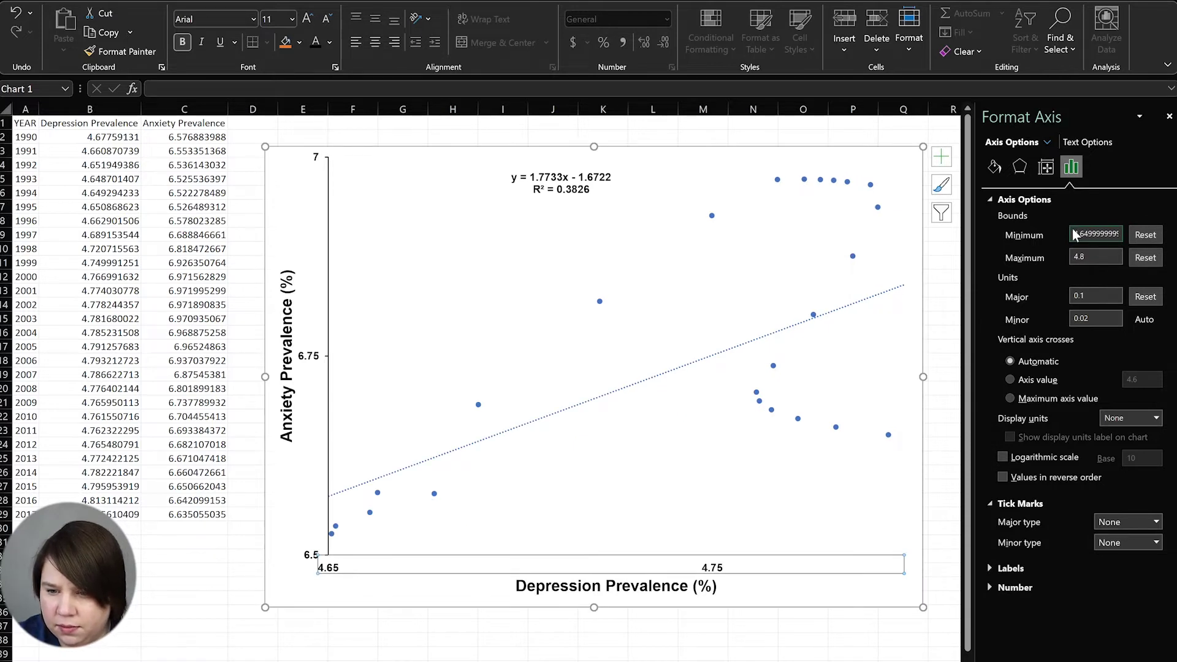
double_click(1074, 233)
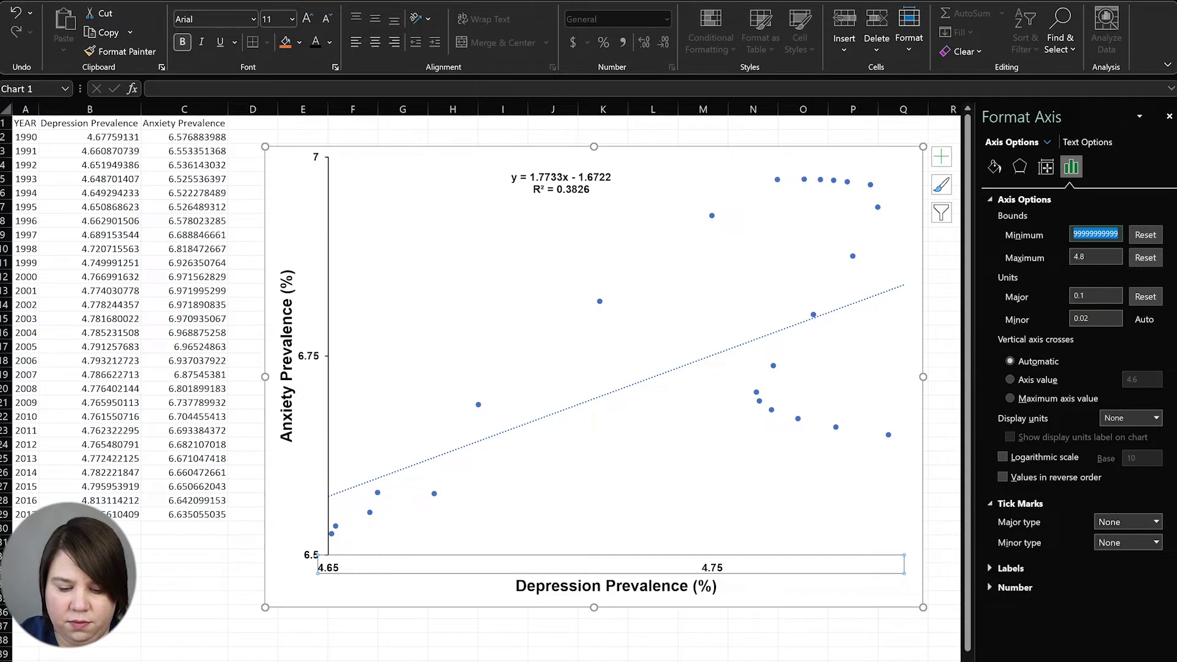
text(4.64)
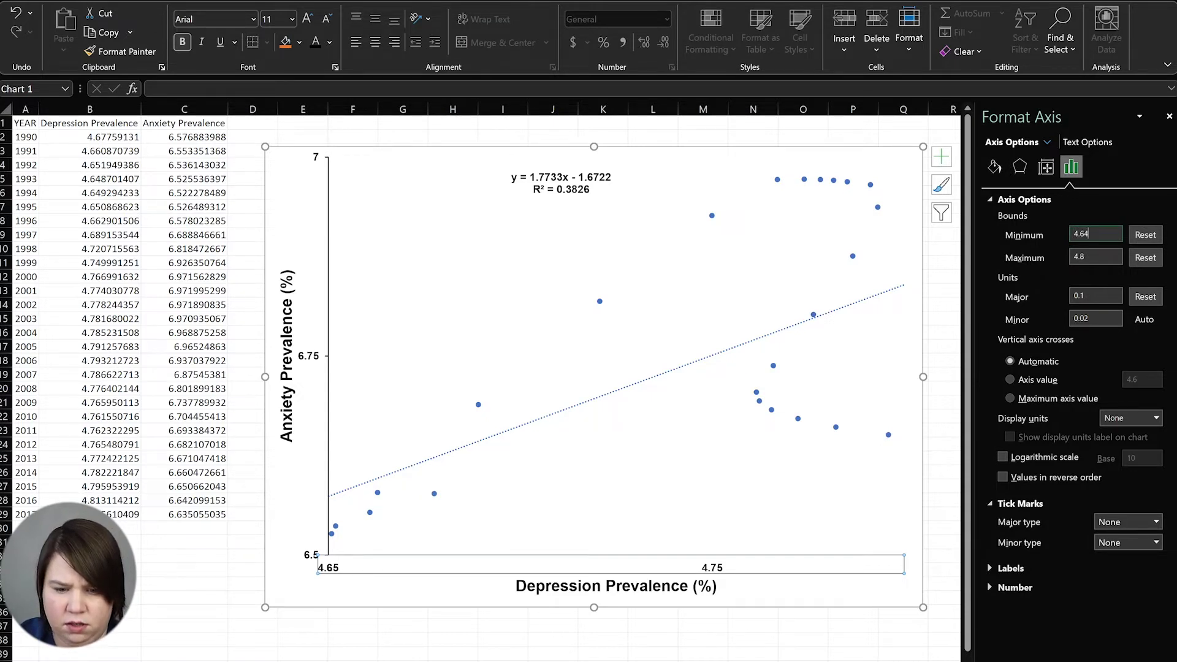
key(Return)
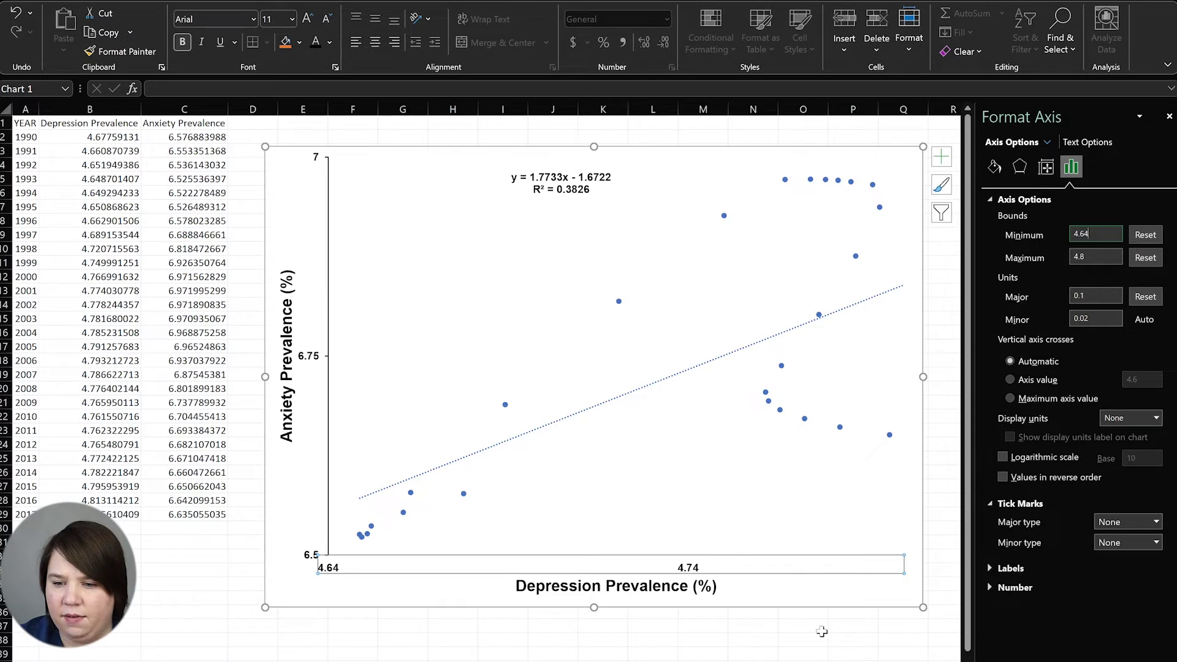
click(1101, 295)
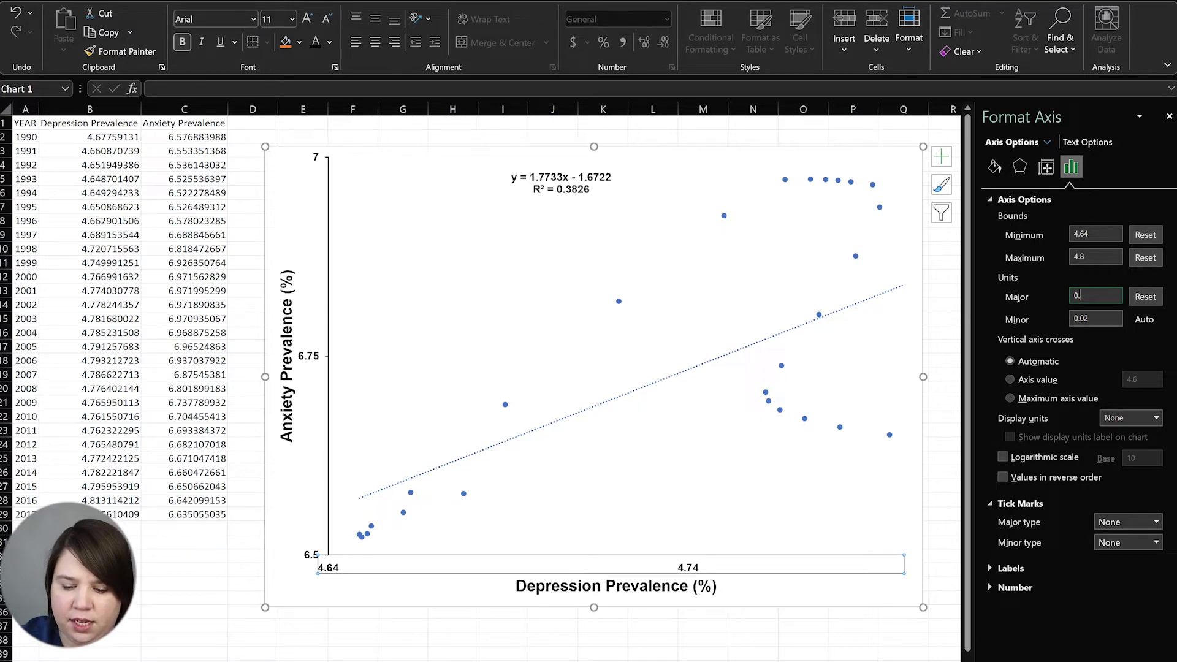
text(05)
key(Return)
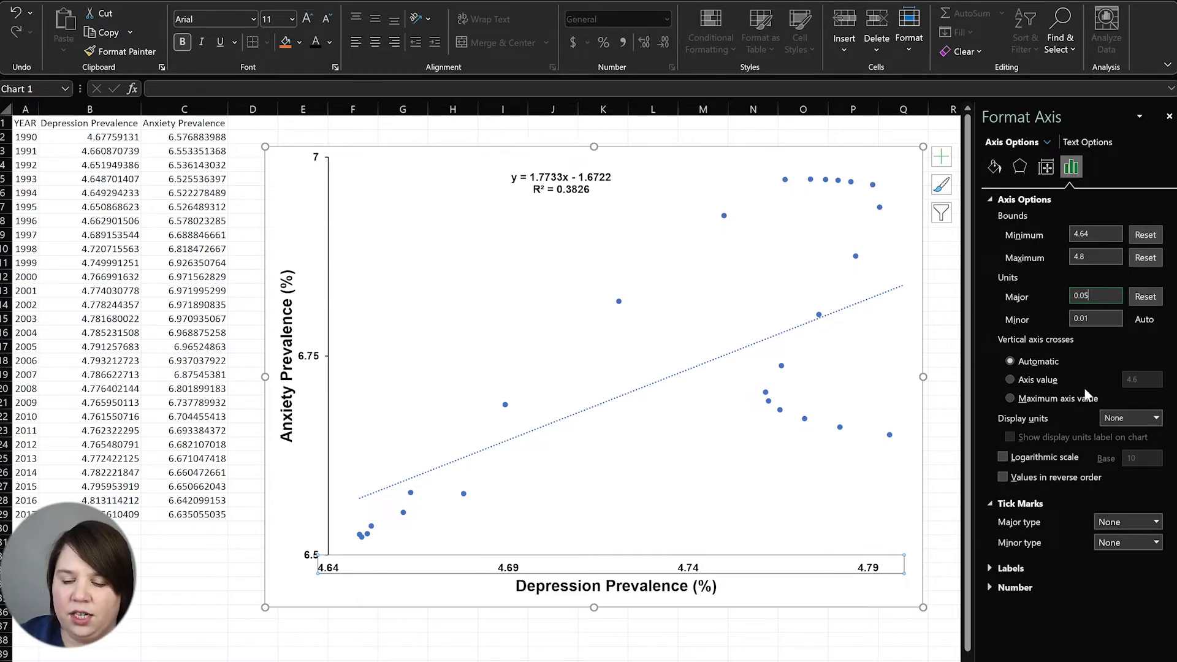
click(1142, 417)
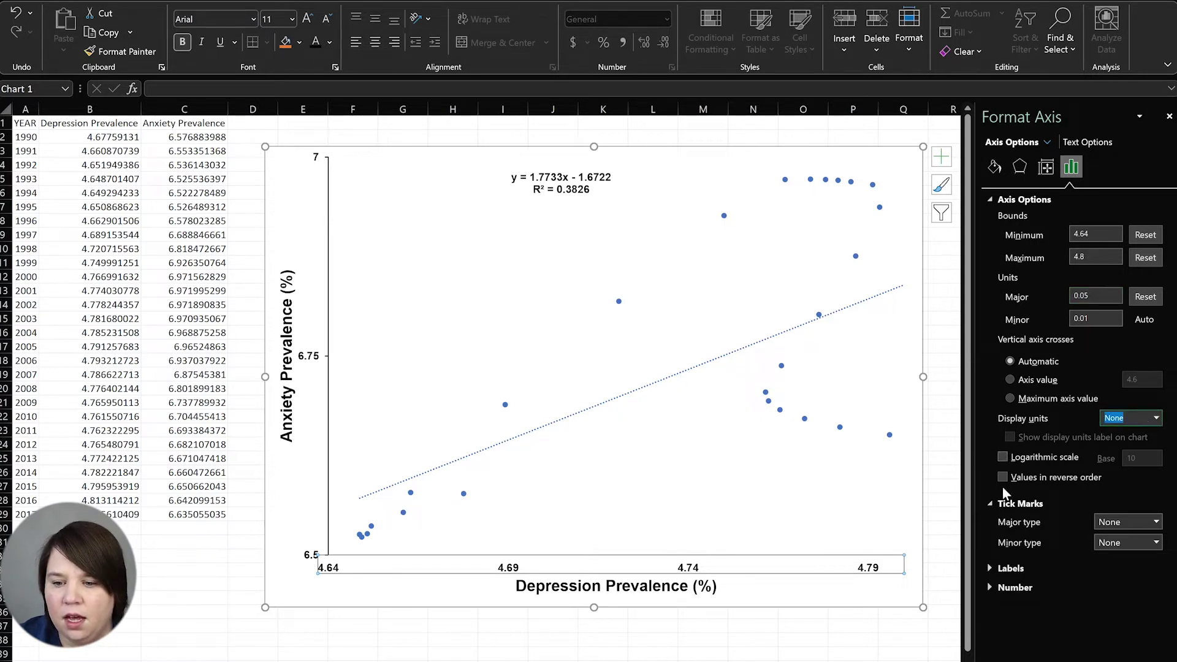
- Set the horizontal axis major tick marks to Outside and its line to dark, 1 pt
click(1155, 525)
click(1132, 566)
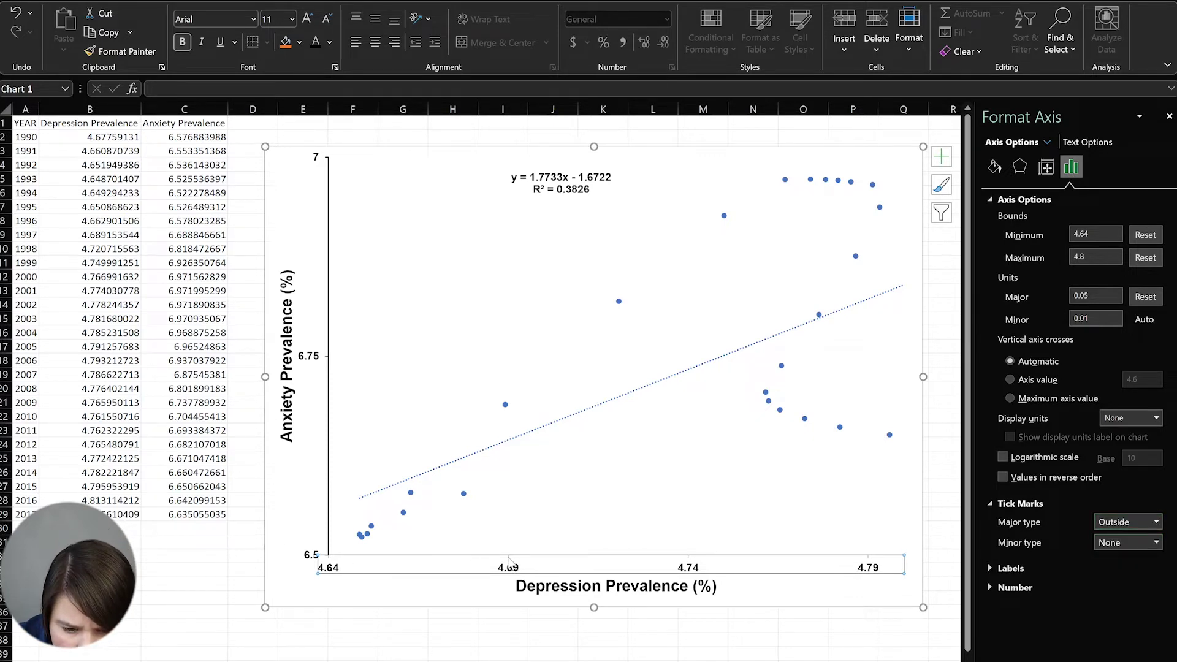
click(994, 168)
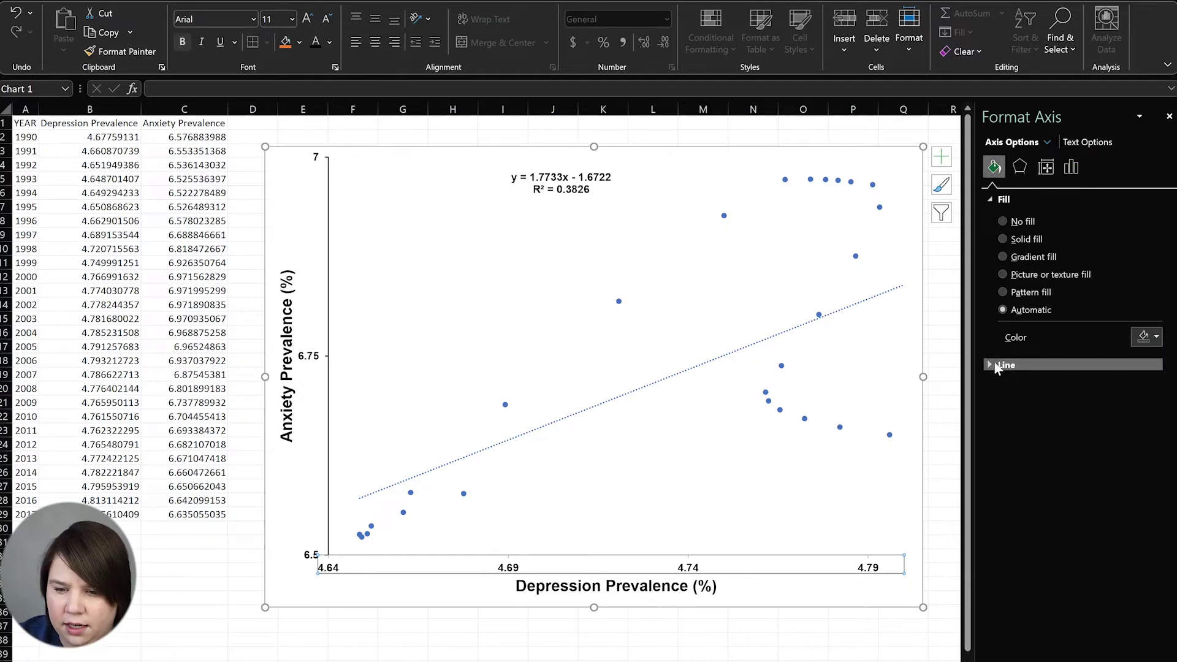
click(1011, 364)
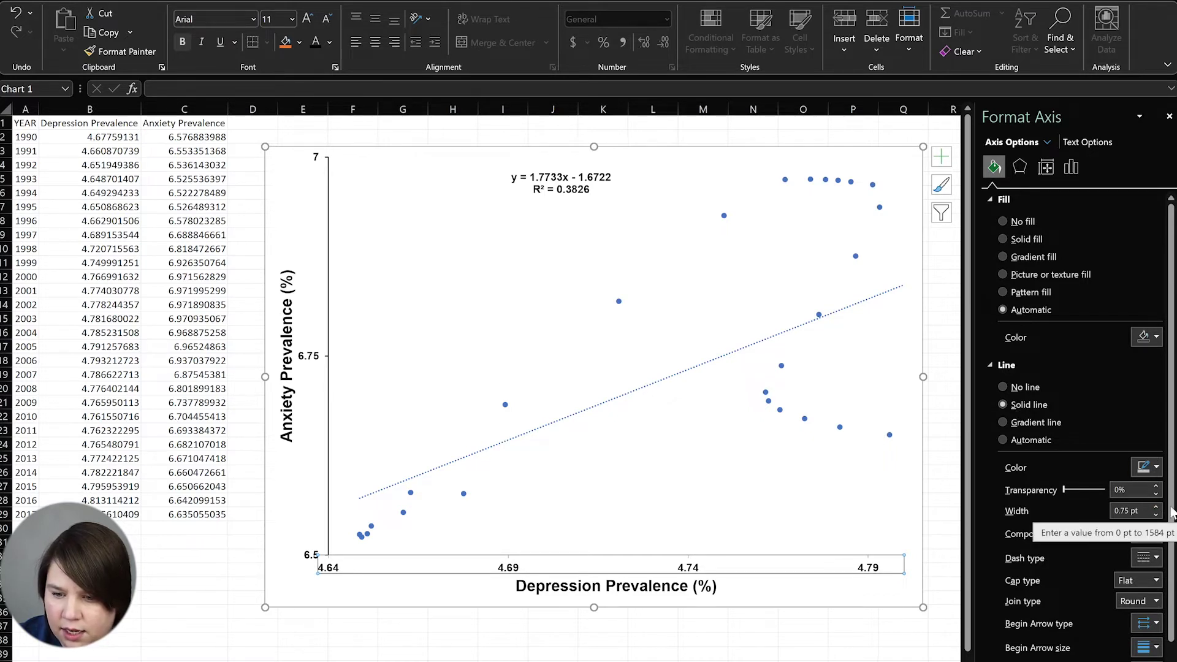
click(1156, 467)
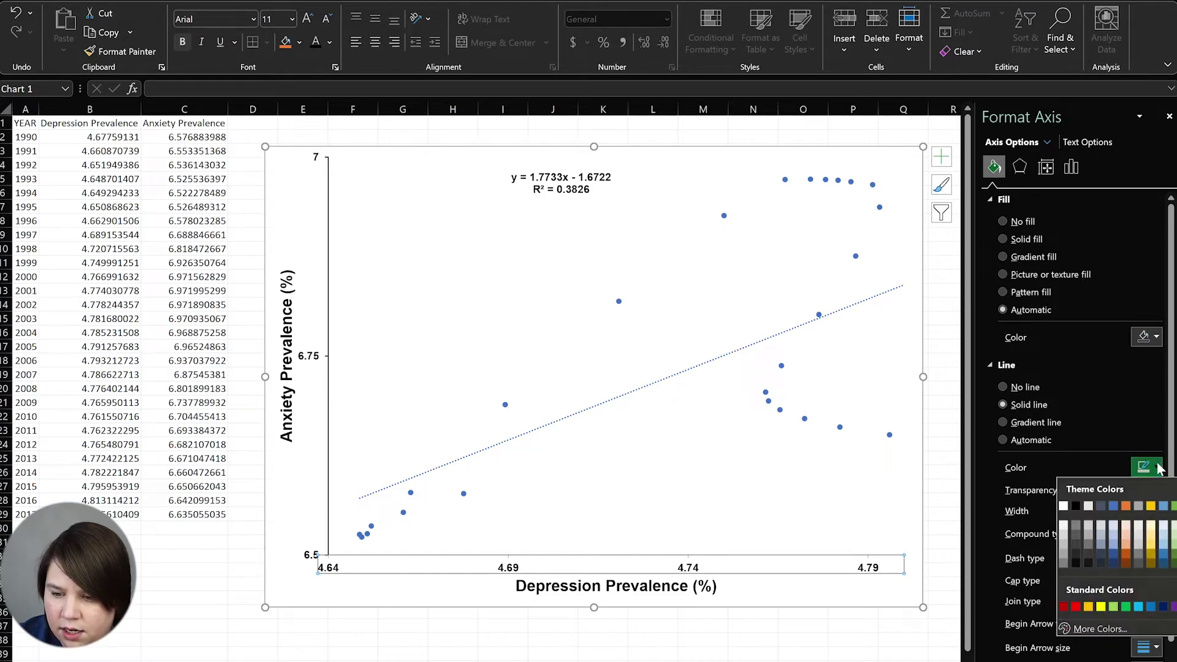
click(1076, 504)
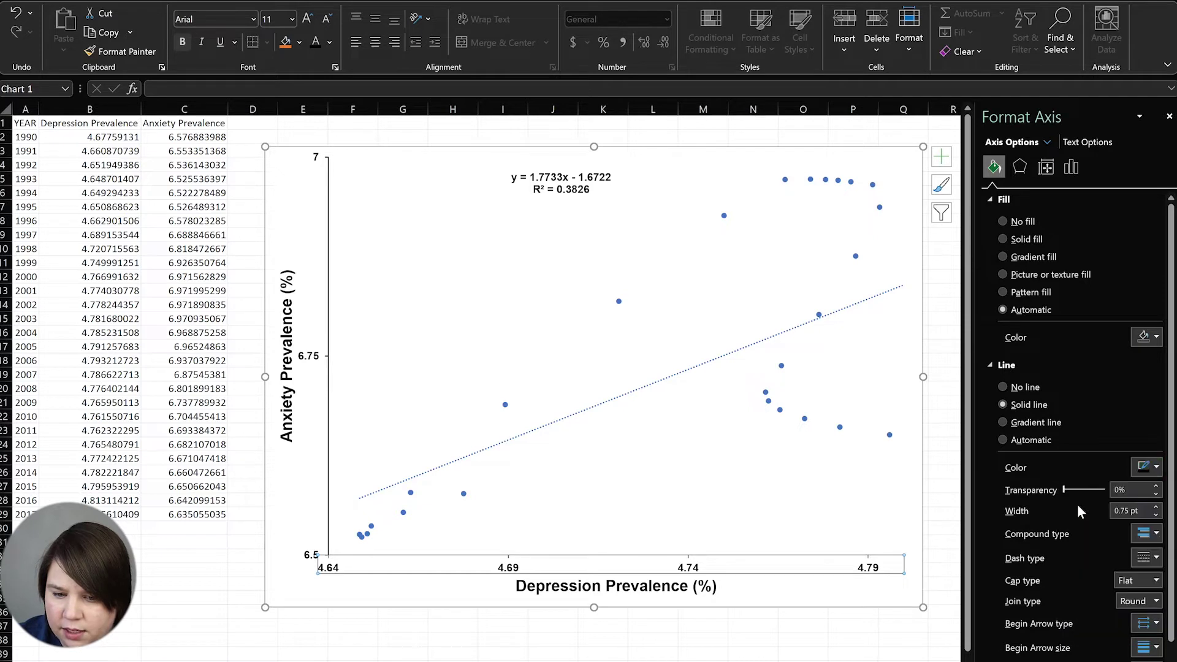
click(1156, 506)
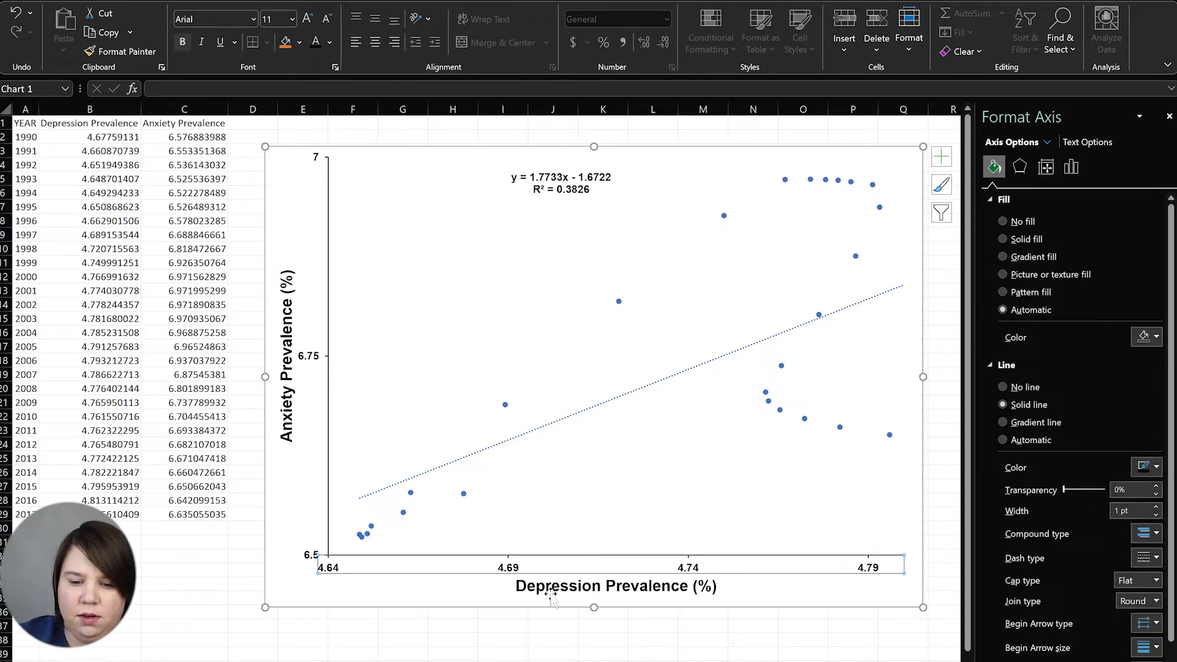
click(399, 594)
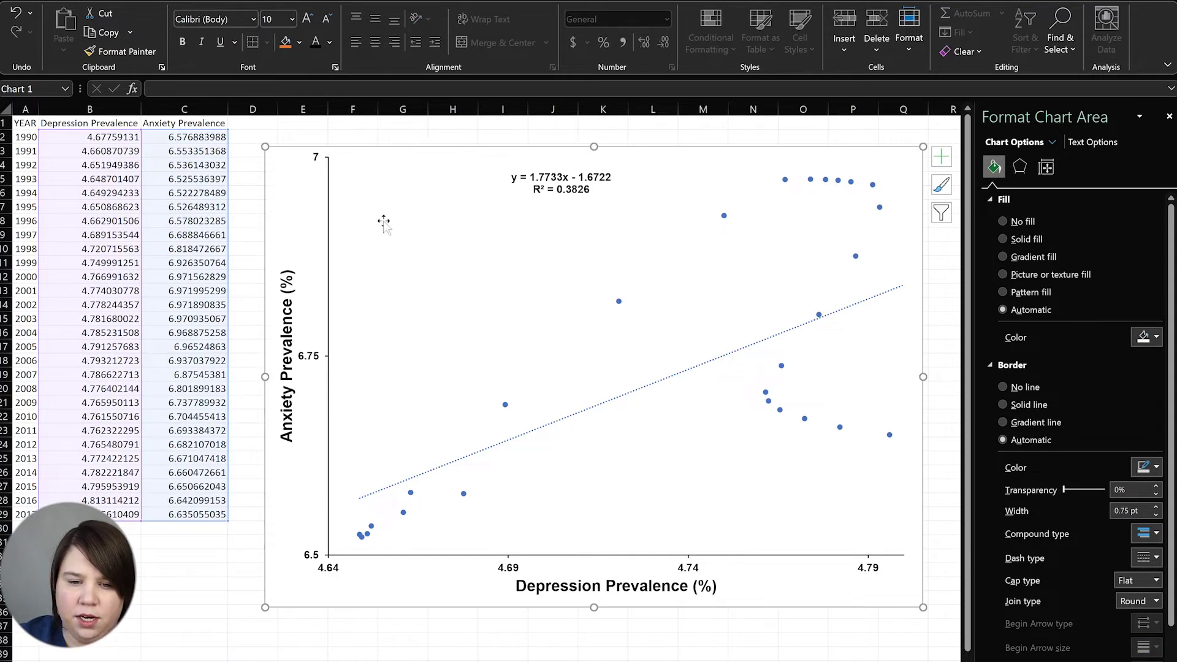
- Set the plot area border to Solid line with a 1 pt width
click(326, 230)
click(367, 248)
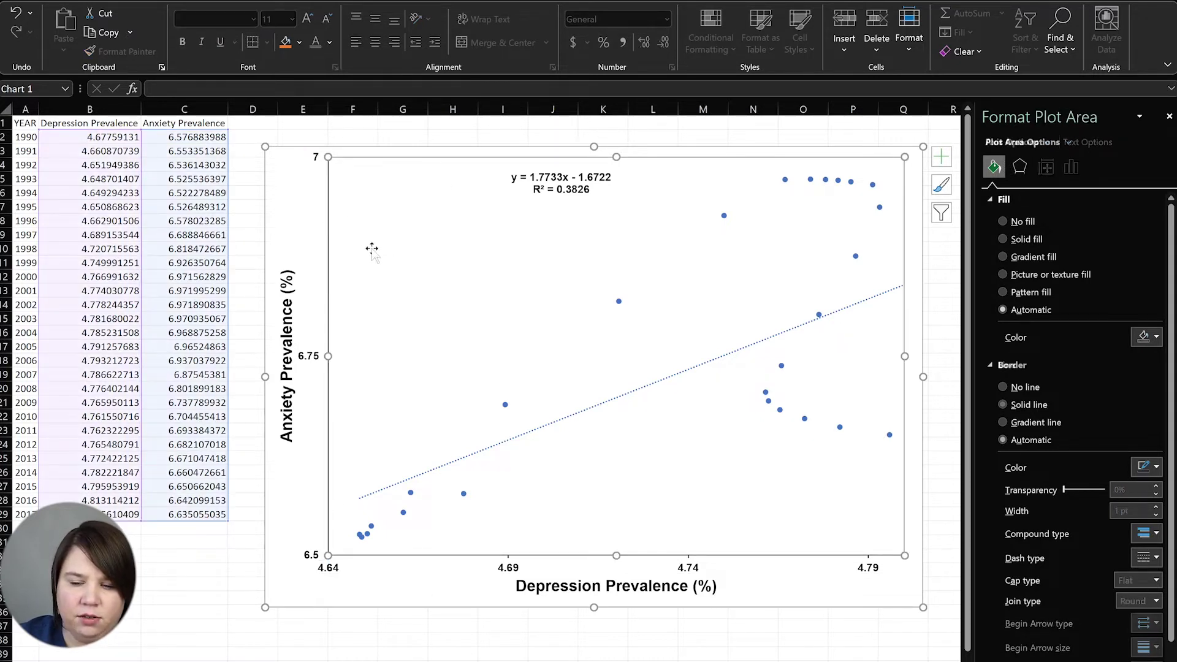
click(1020, 407)
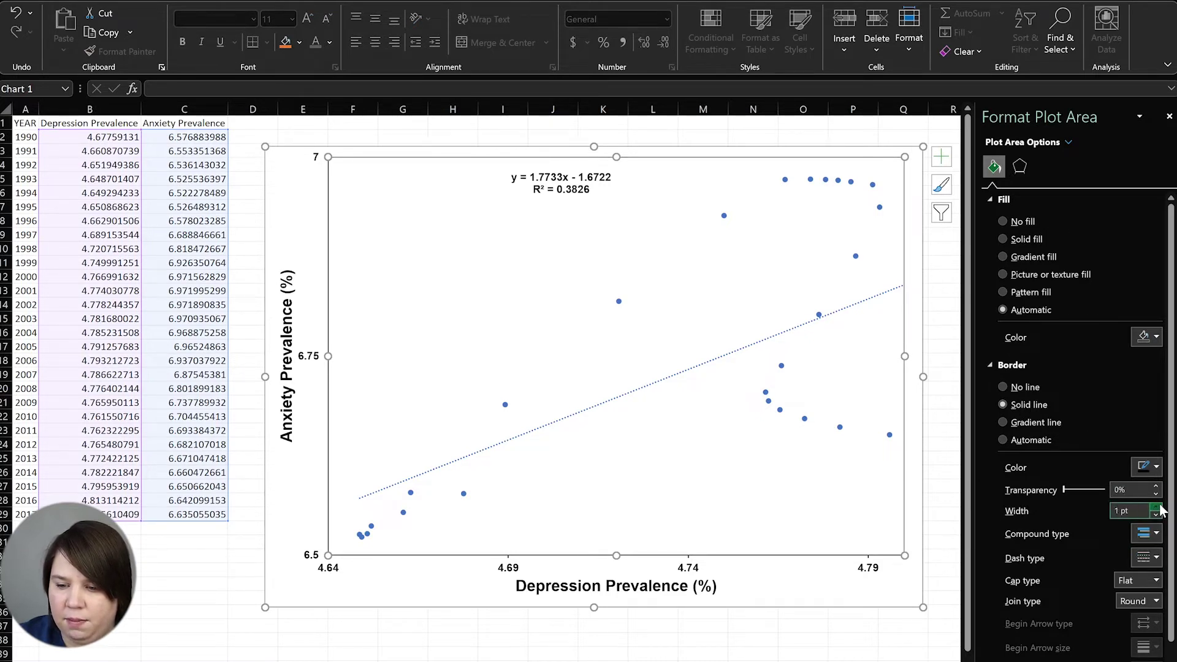
click(1150, 467)
click(1113, 406)
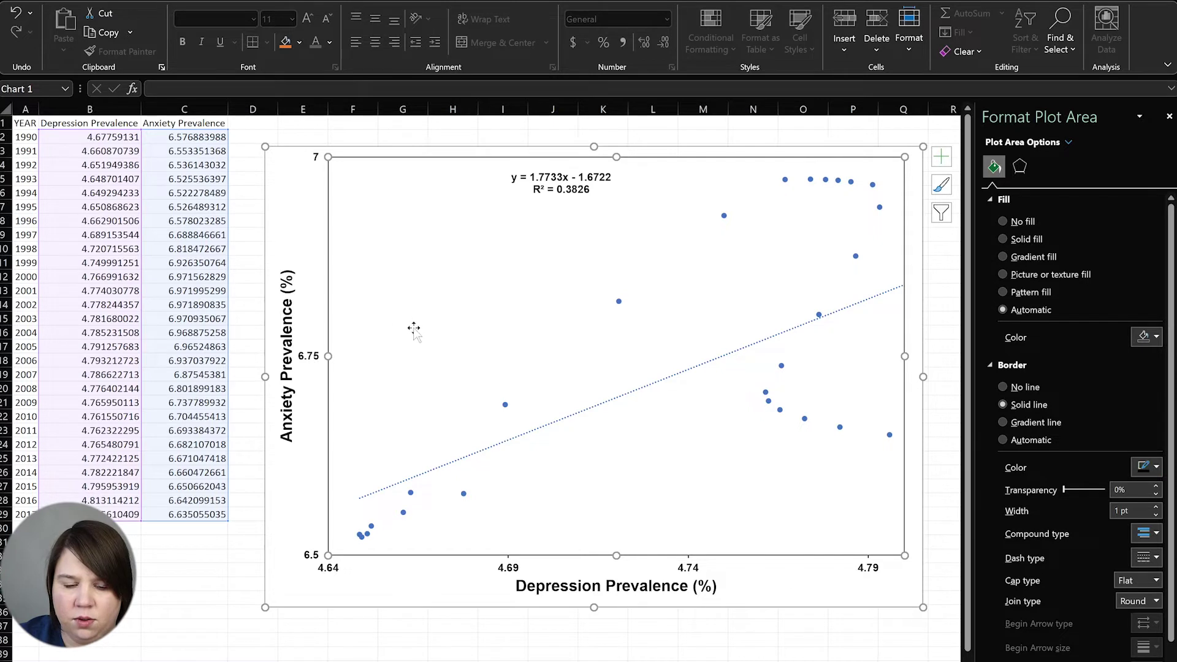
- Move the trendline equation label to the upper left and enlarge its font to 14
drag(537, 189, 420, 193)
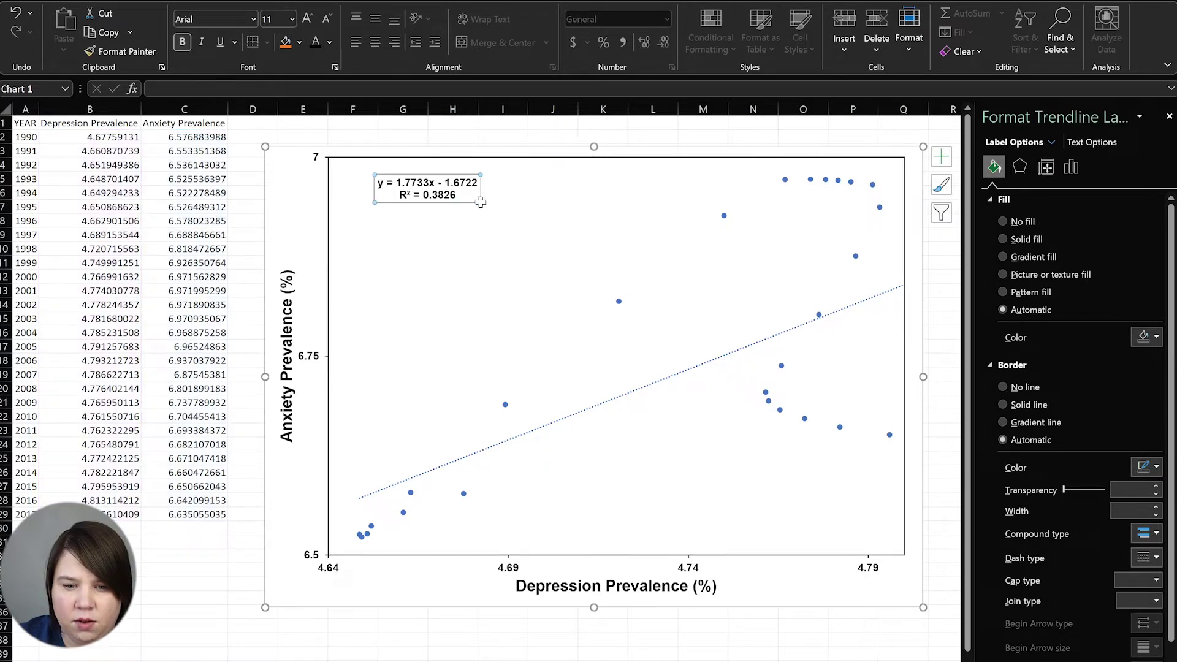
key(ctrl+shift+period)
key(ctrl+shift+period)
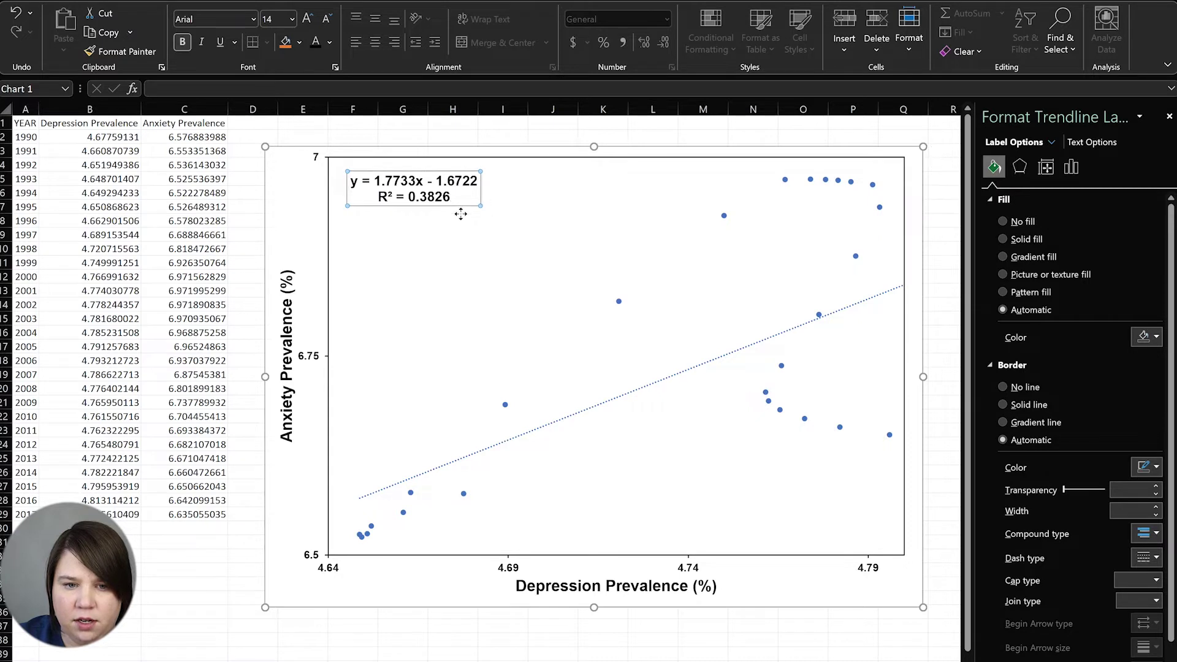
drag(469, 224, 469, 225)
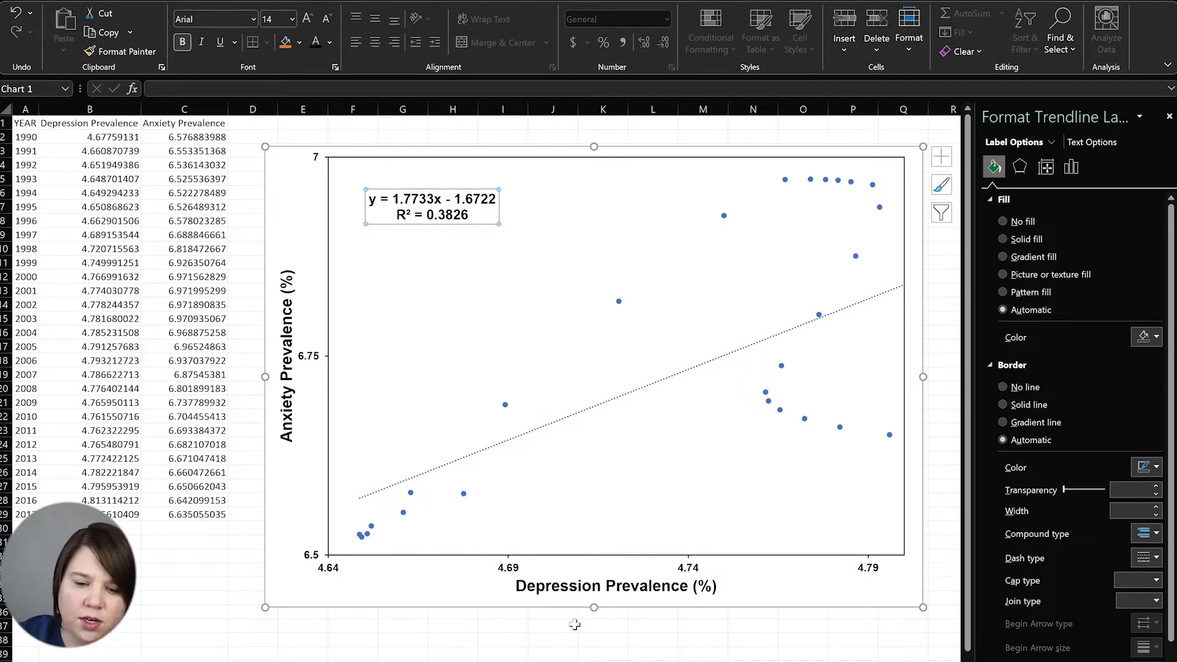
click(947, 541)
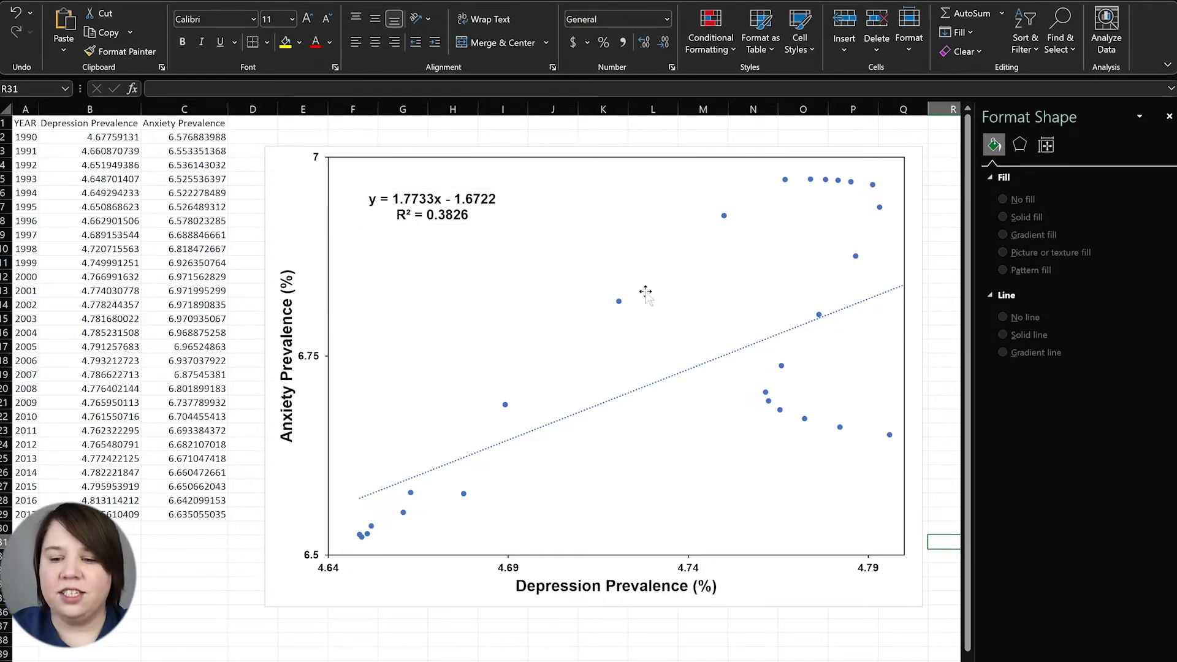
- Make the trendline a solid line with solid dash type, forecast backward 1 period
click(694, 373)
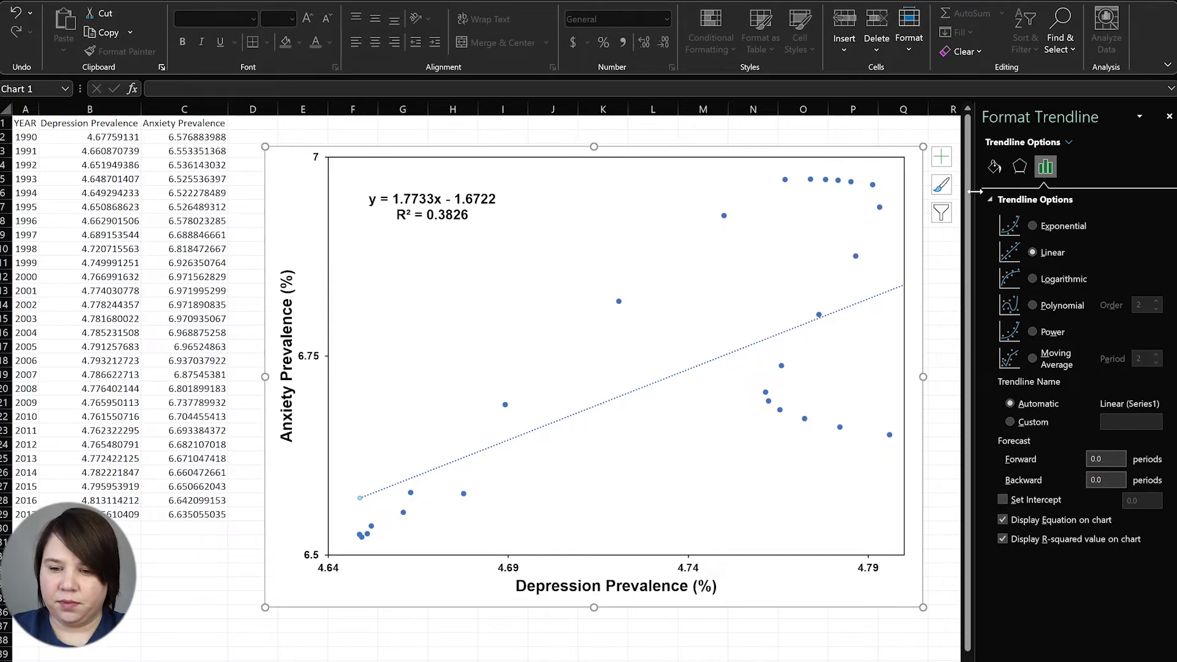
click(994, 168)
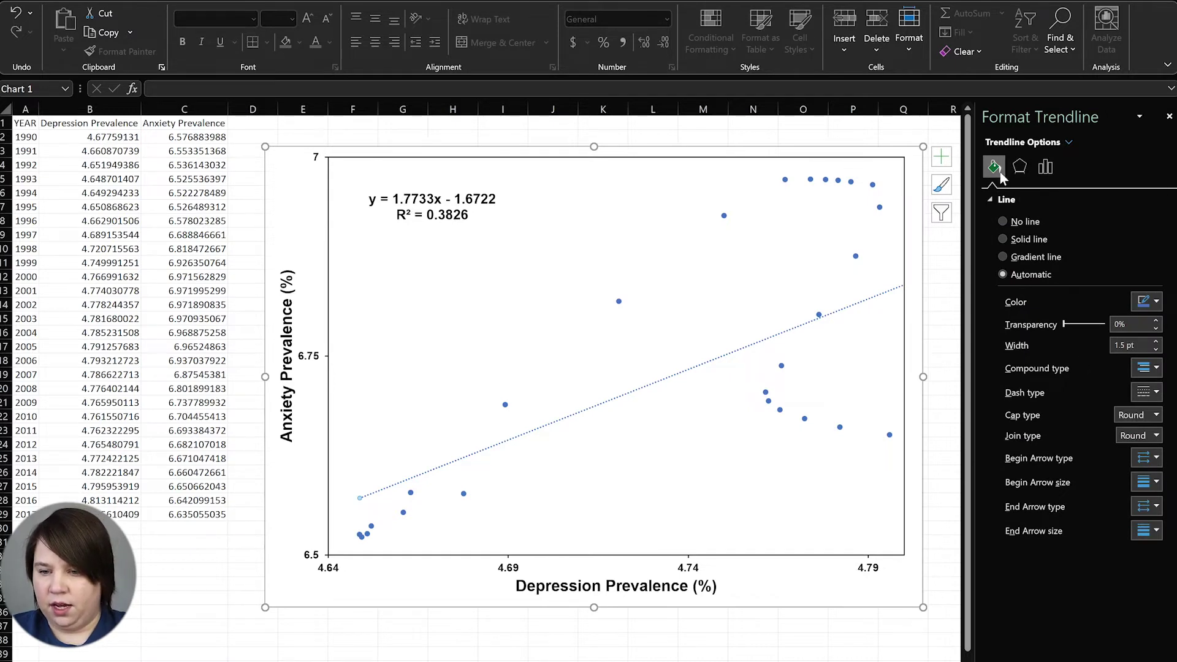
click(1030, 240)
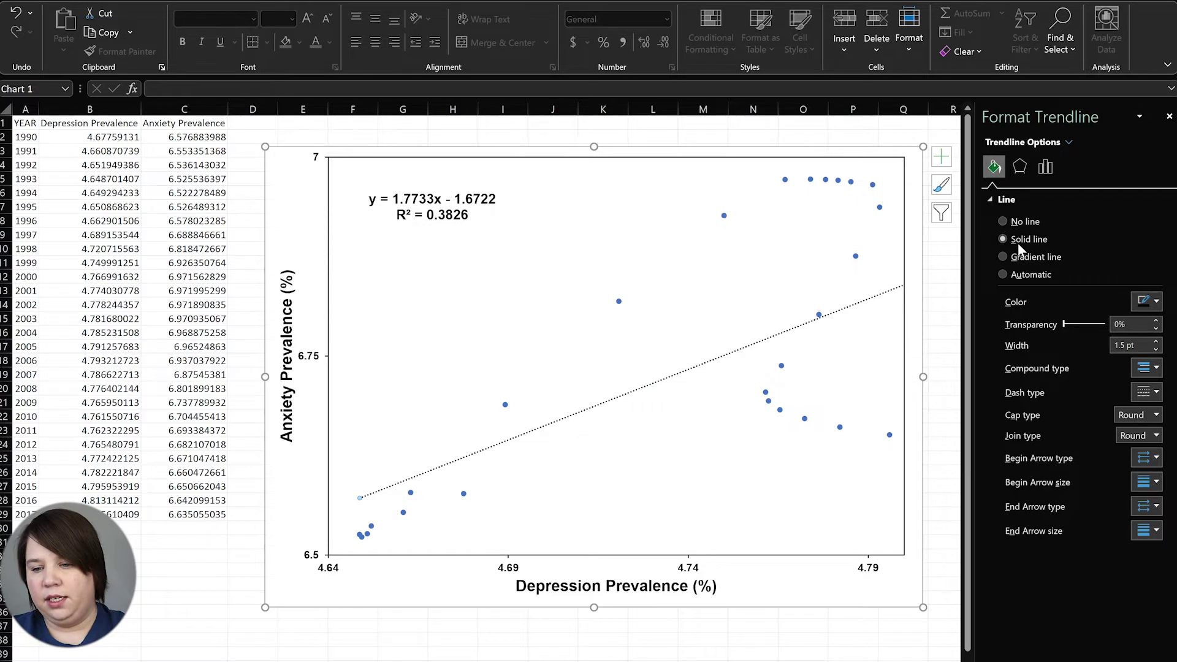
click(1155, 395)
click(1138, 408)
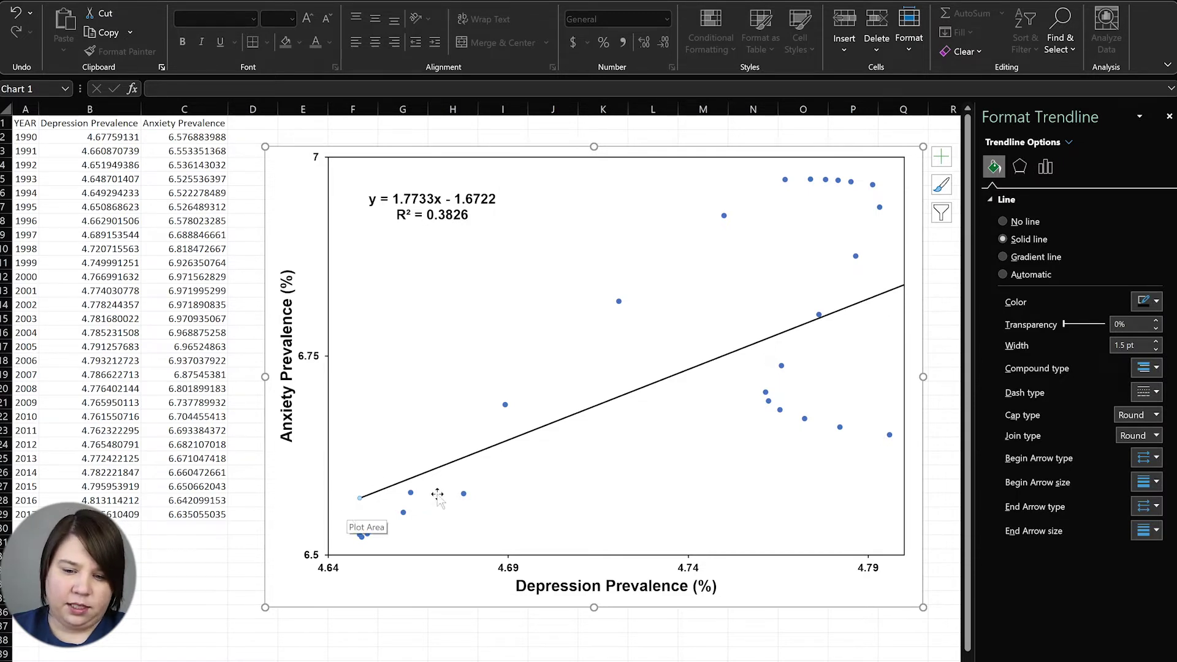
click(1045, 167)
text(1)
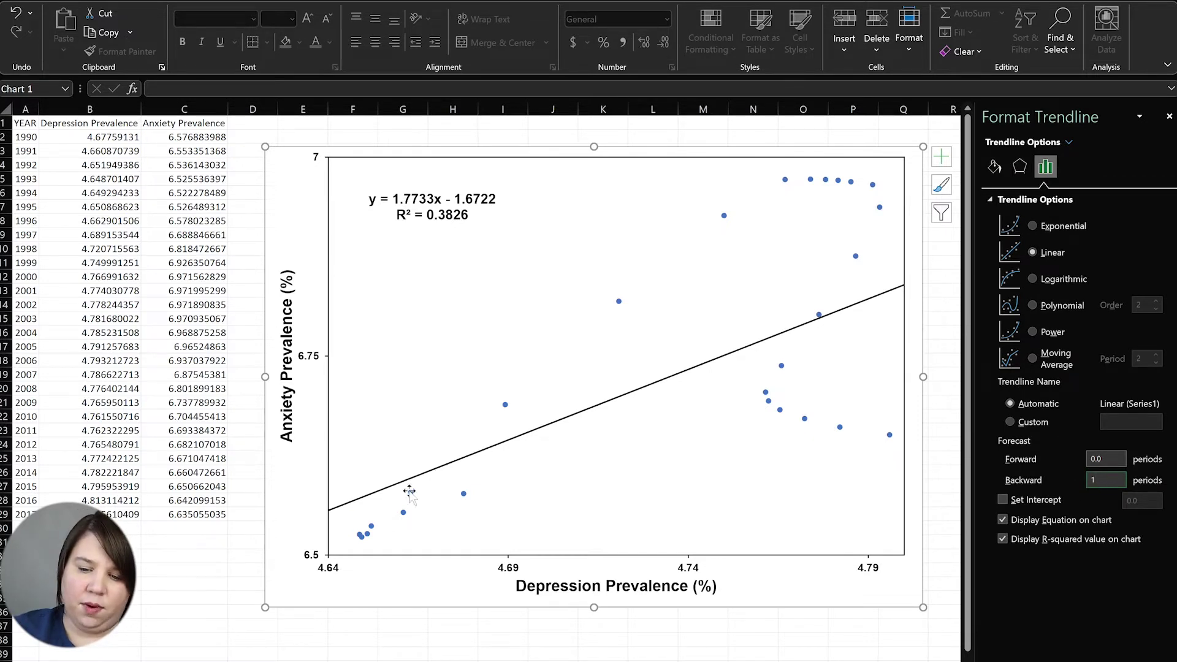
click(947, 543)
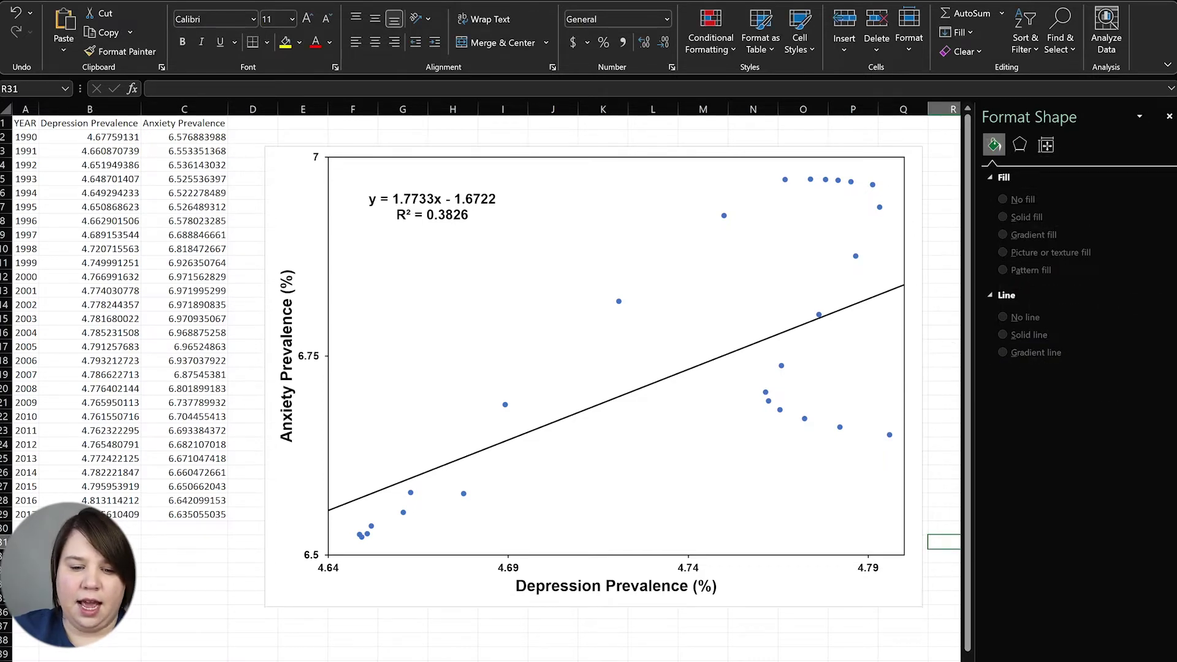
- Place the trendline equation label at the chart's centre, just below the trendline
click(434, 198)
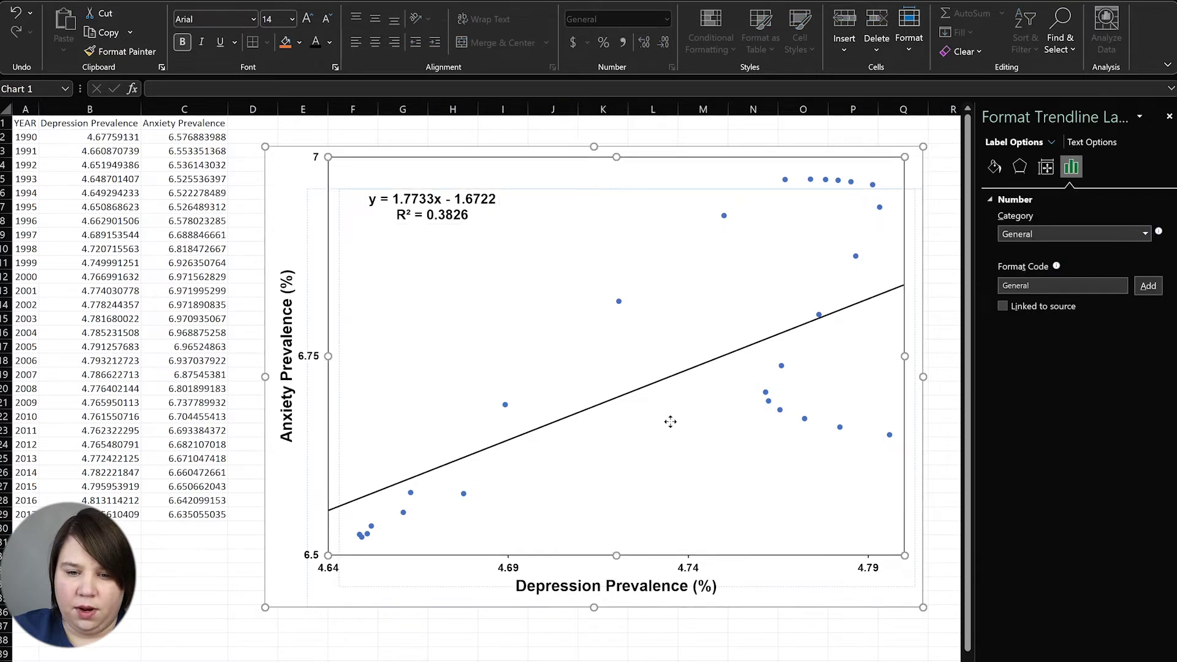
click(389, 191)
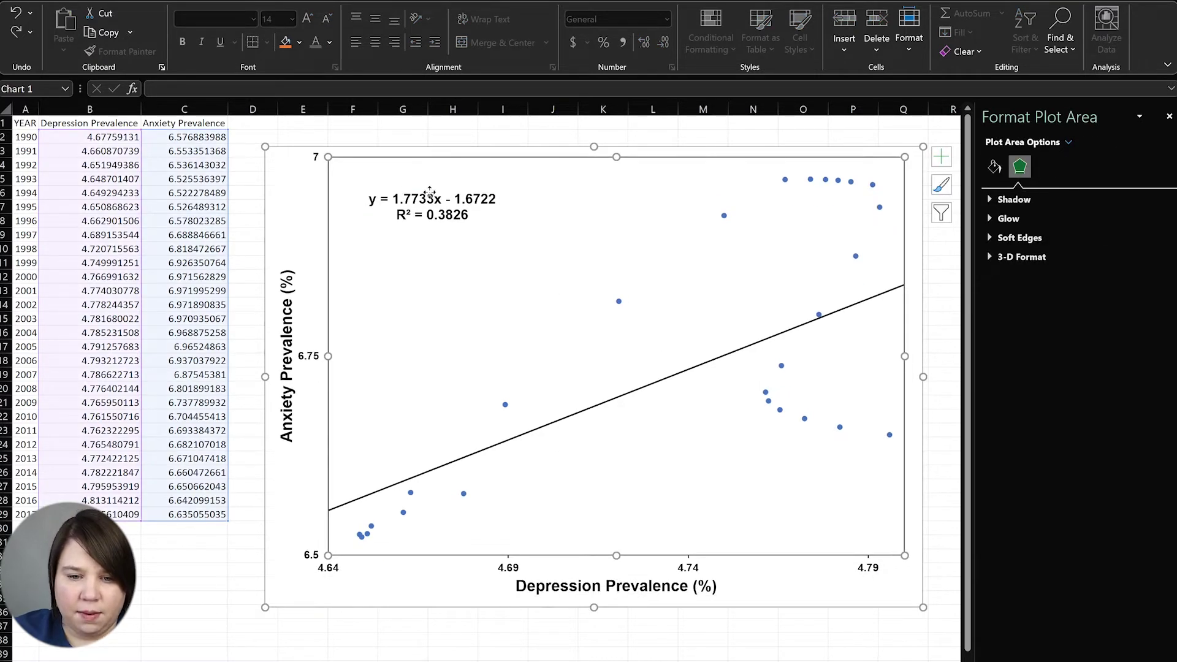
click(431, 189)
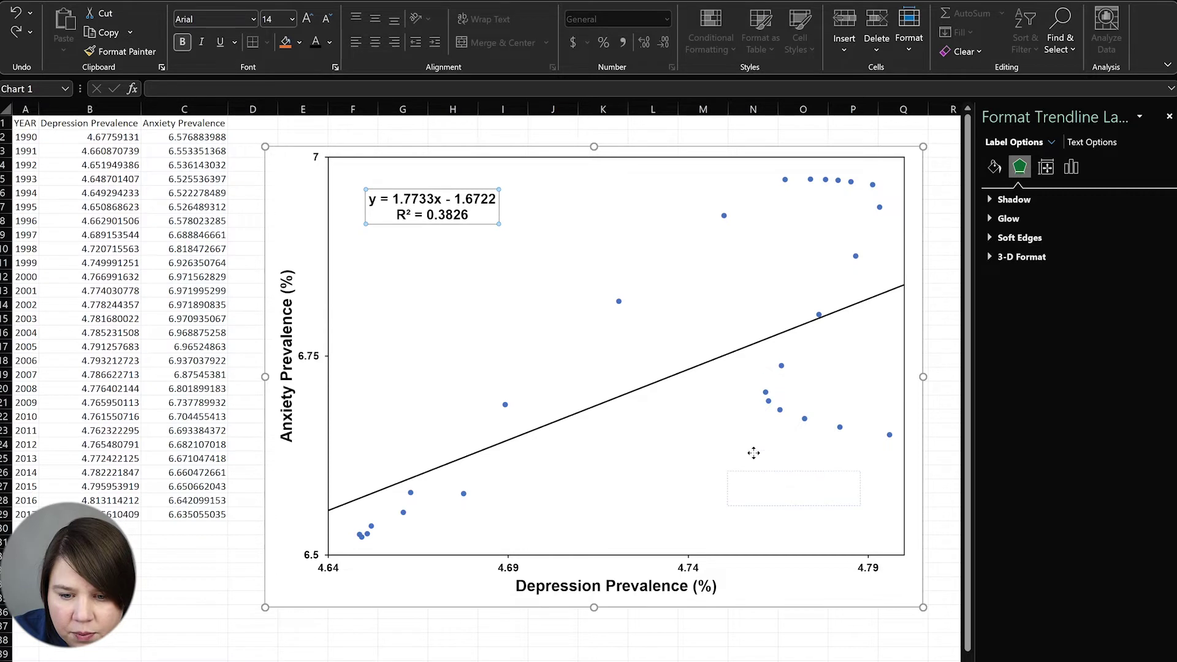
drag(752, 452, 660, 410)
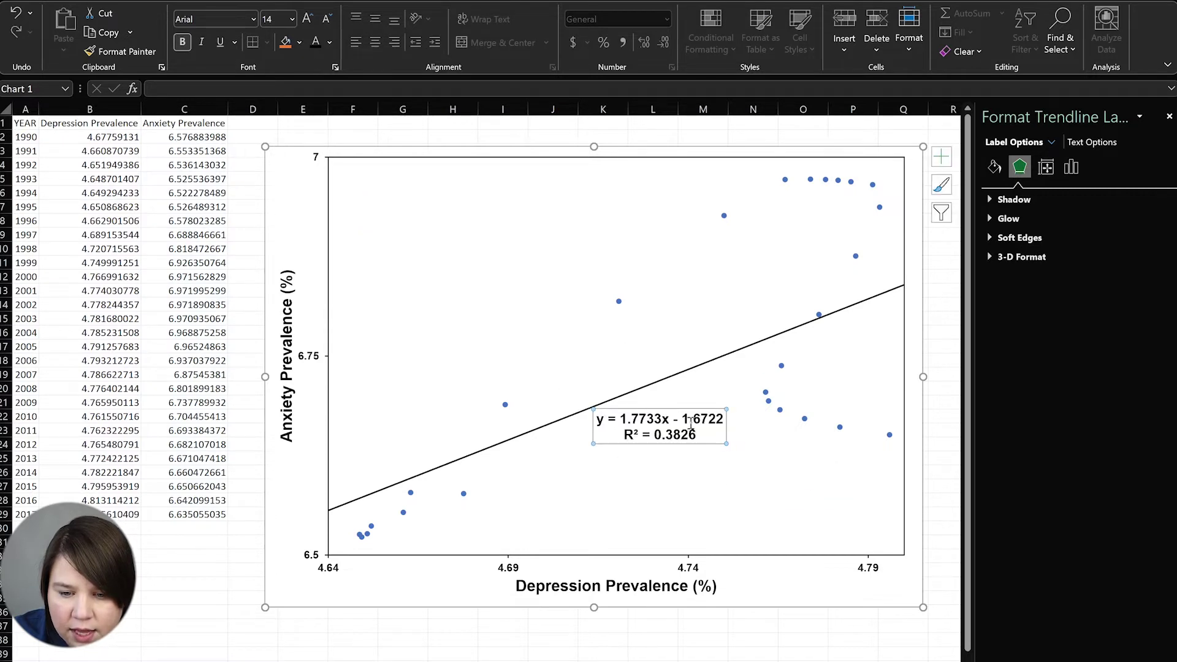
click(265, 223)
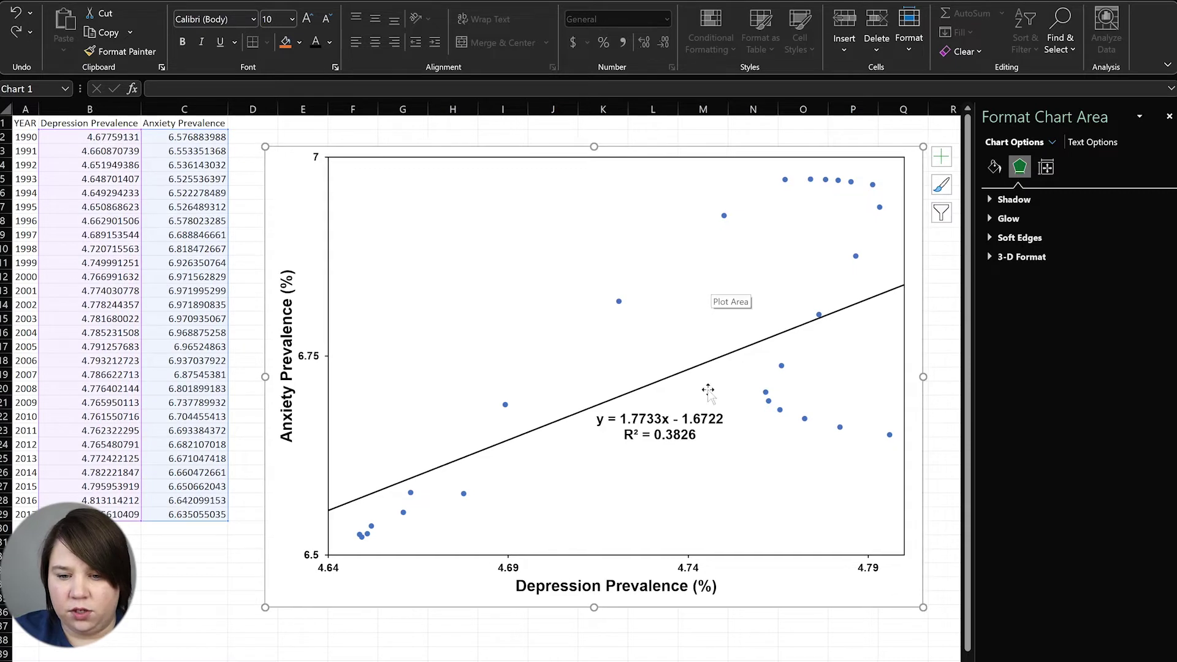
- Give the scatter series markers a solid black fill
click(618, 302)
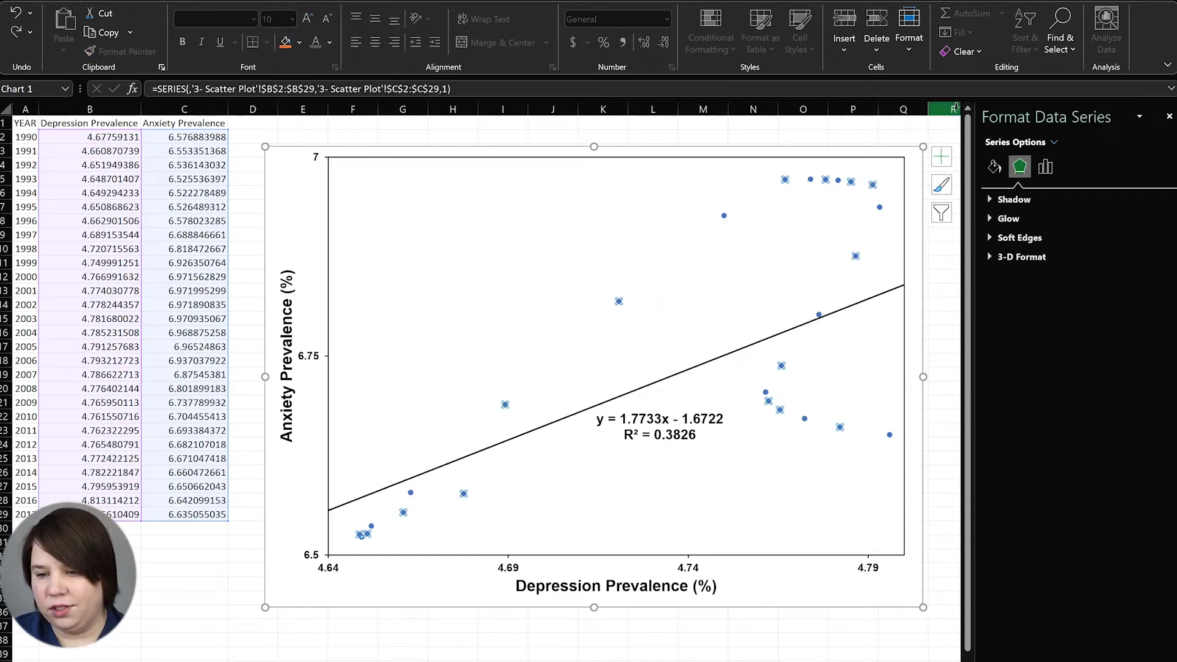
click(994, 166)
click(1135, 219)
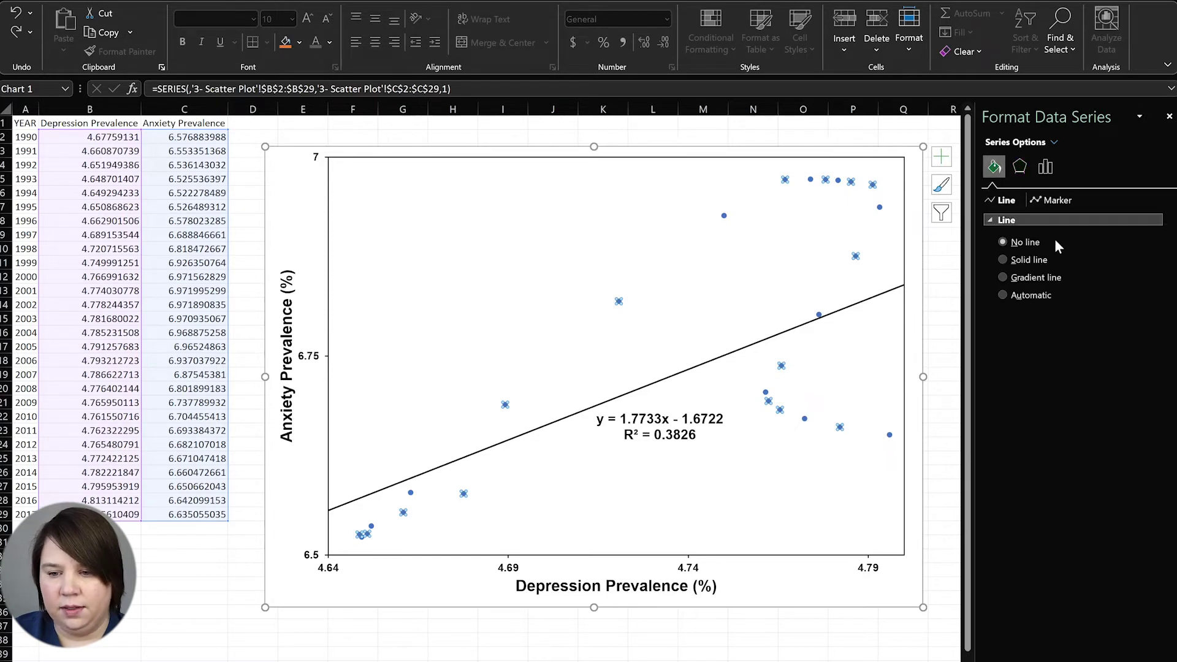
click(1057, 199)
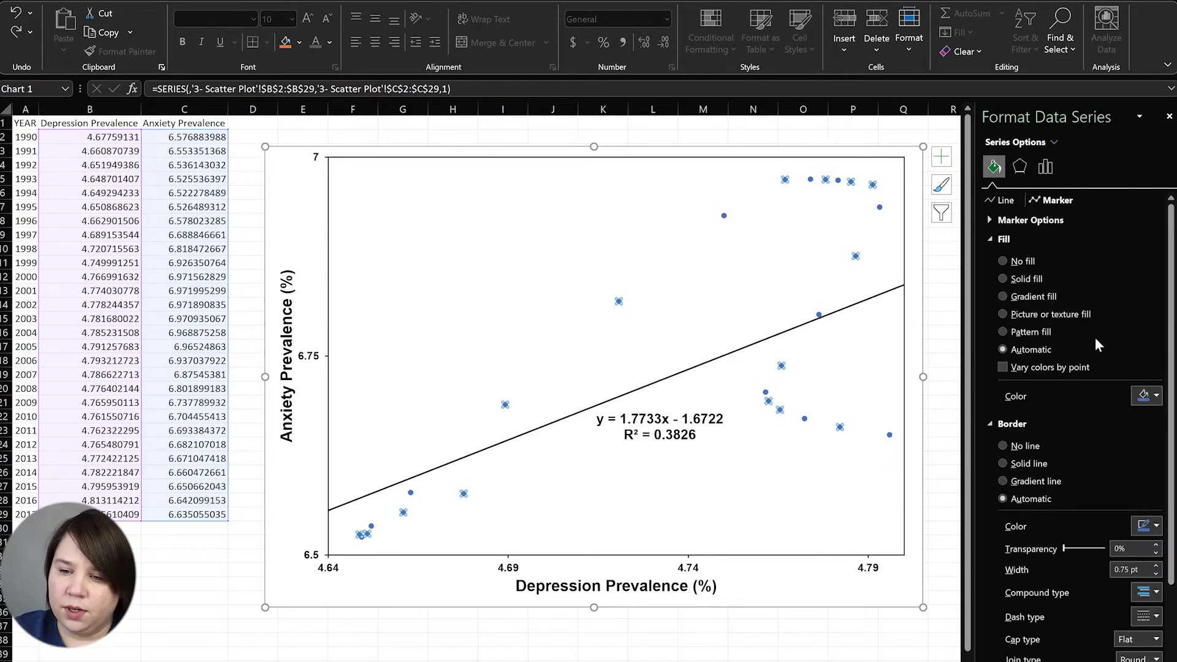
click(1026, 277)
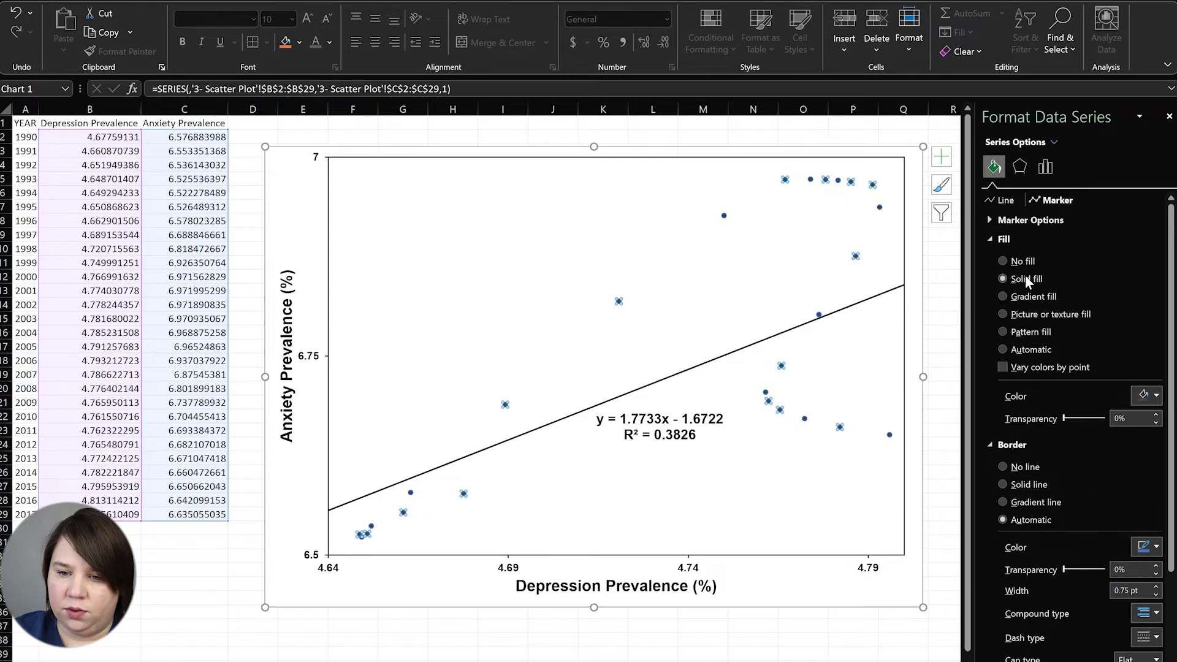
click(1149, 395)
click(1078, 437)
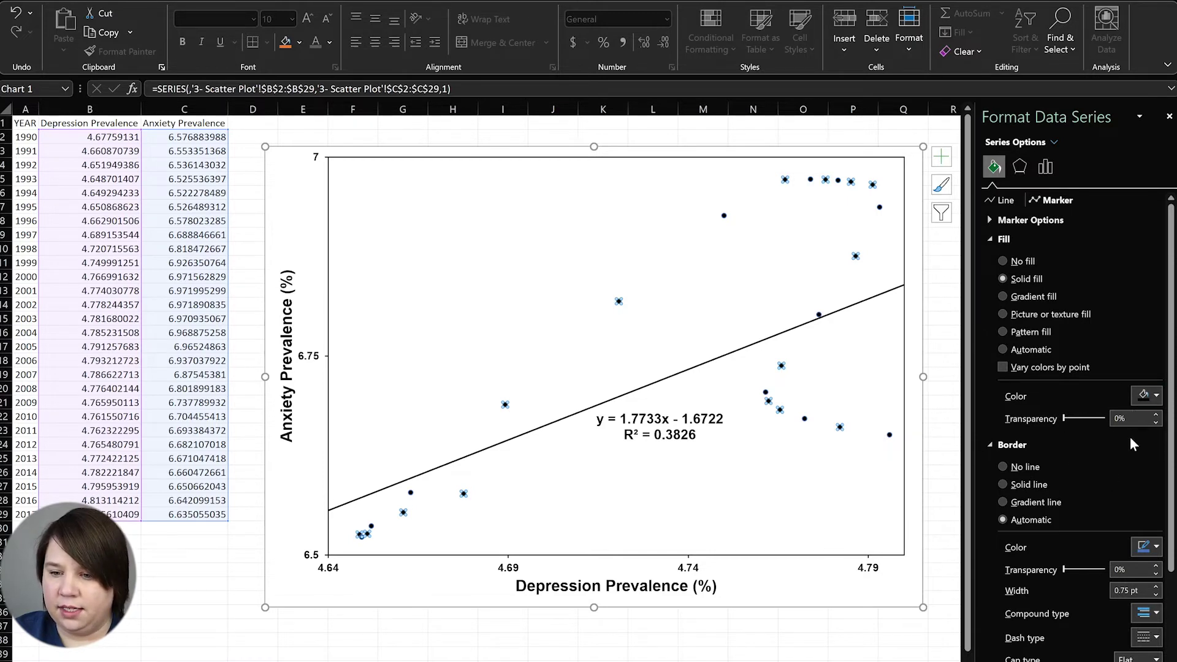
- Set the markers to a built-in circle shape at size 8
click(989, 219)
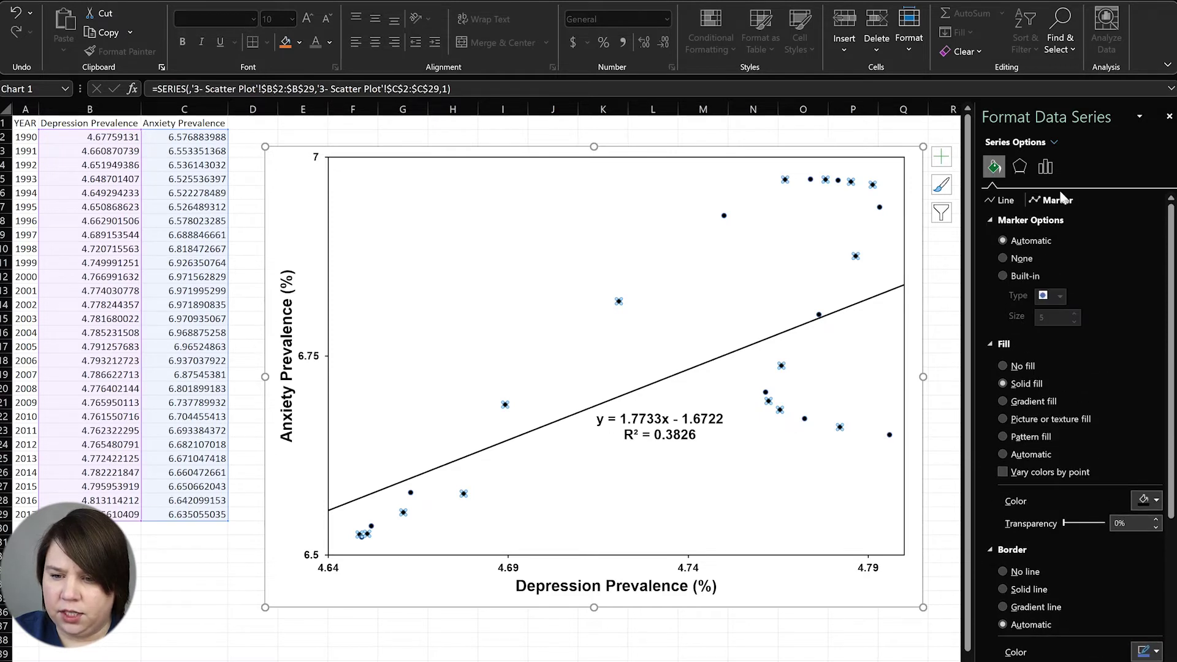
click(1003, 275)
click(1061, 294)
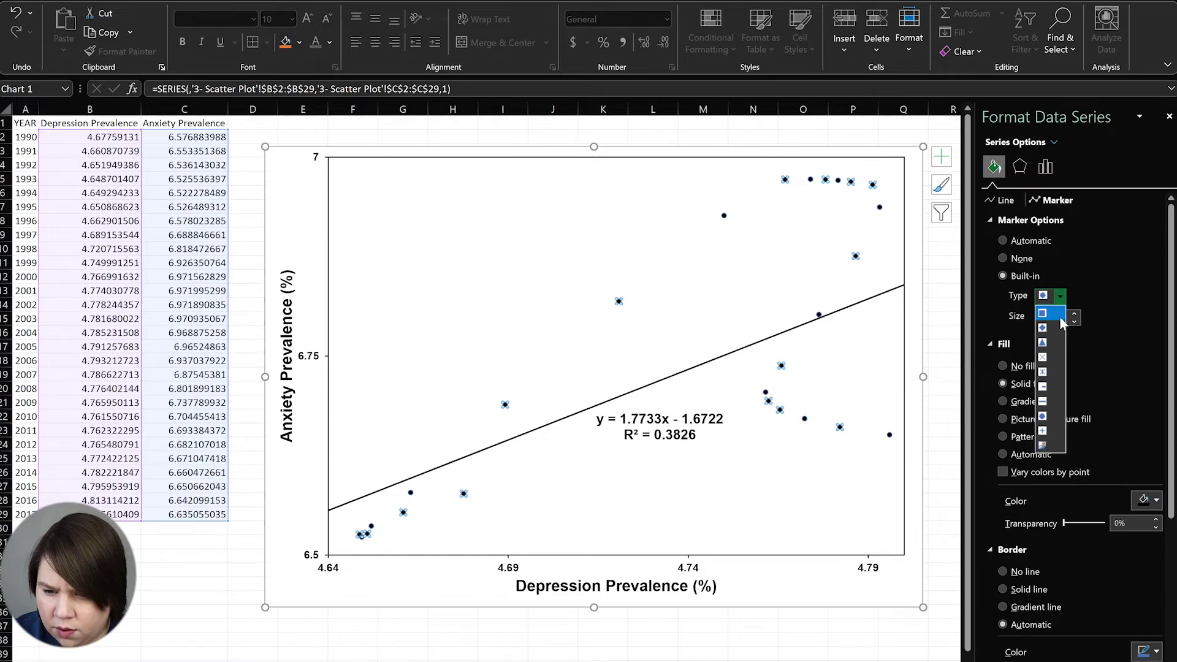
click(1050, 416)
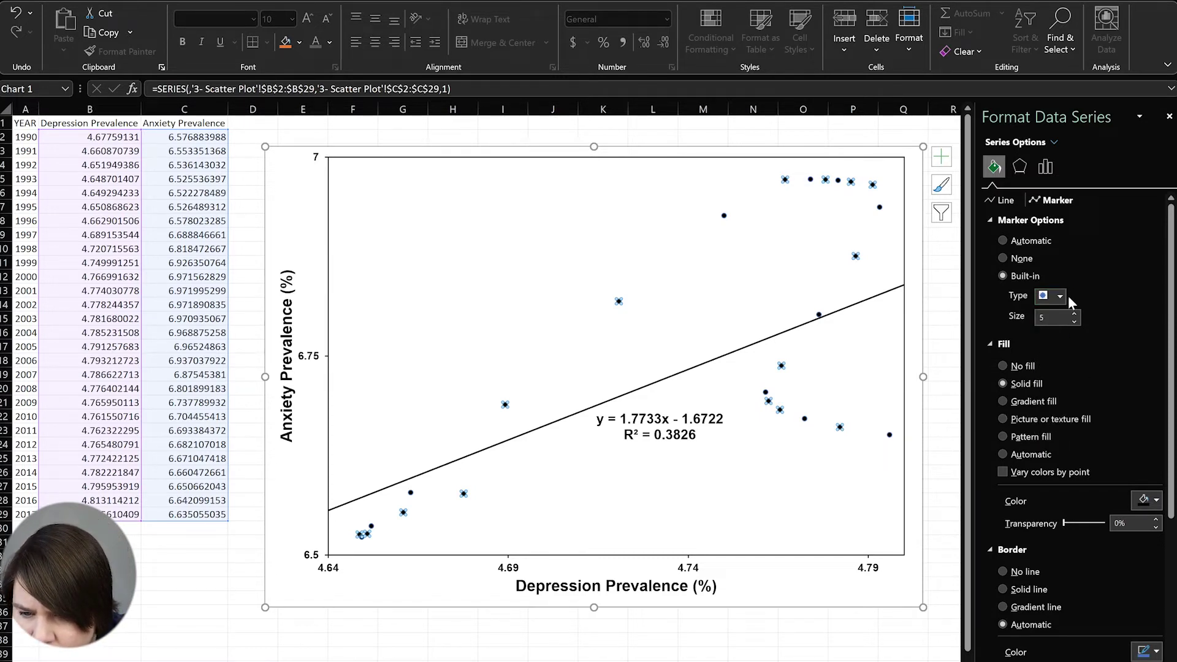
click(1072, 314)
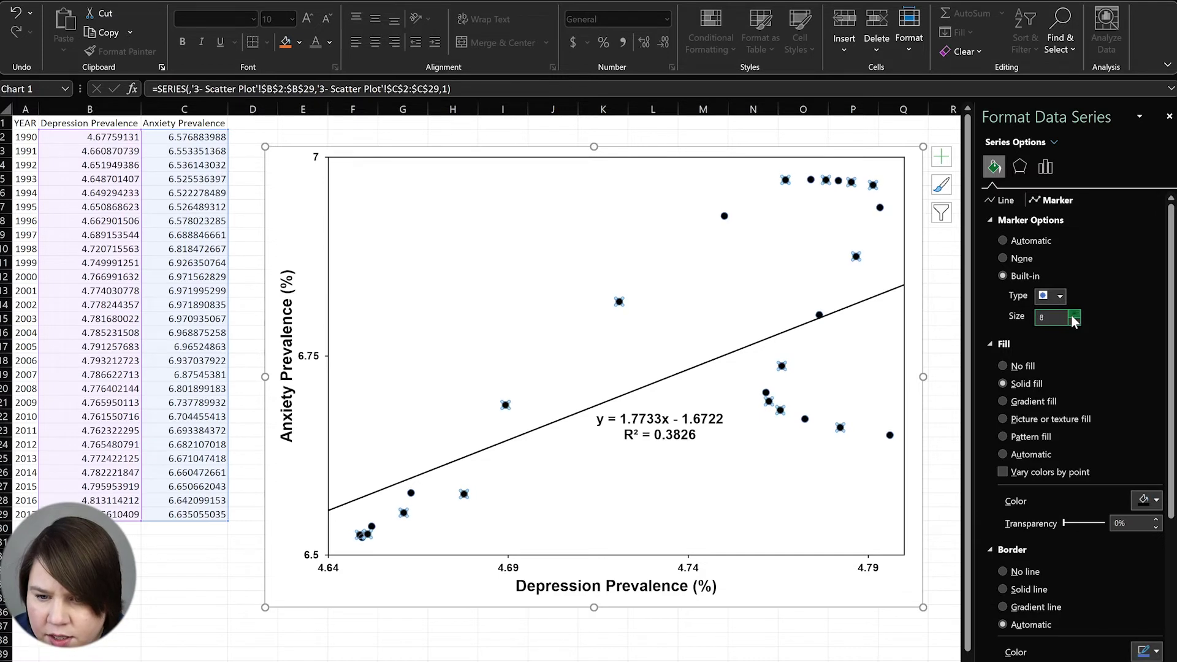
click(1071, 314)
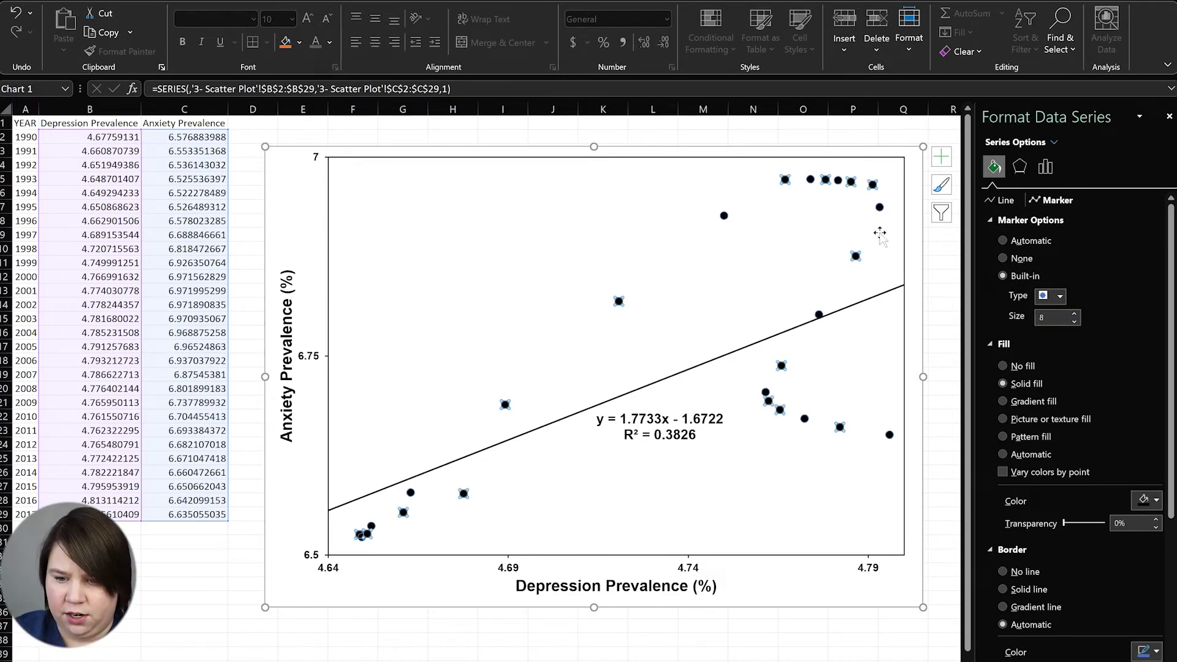
click(943, 276)
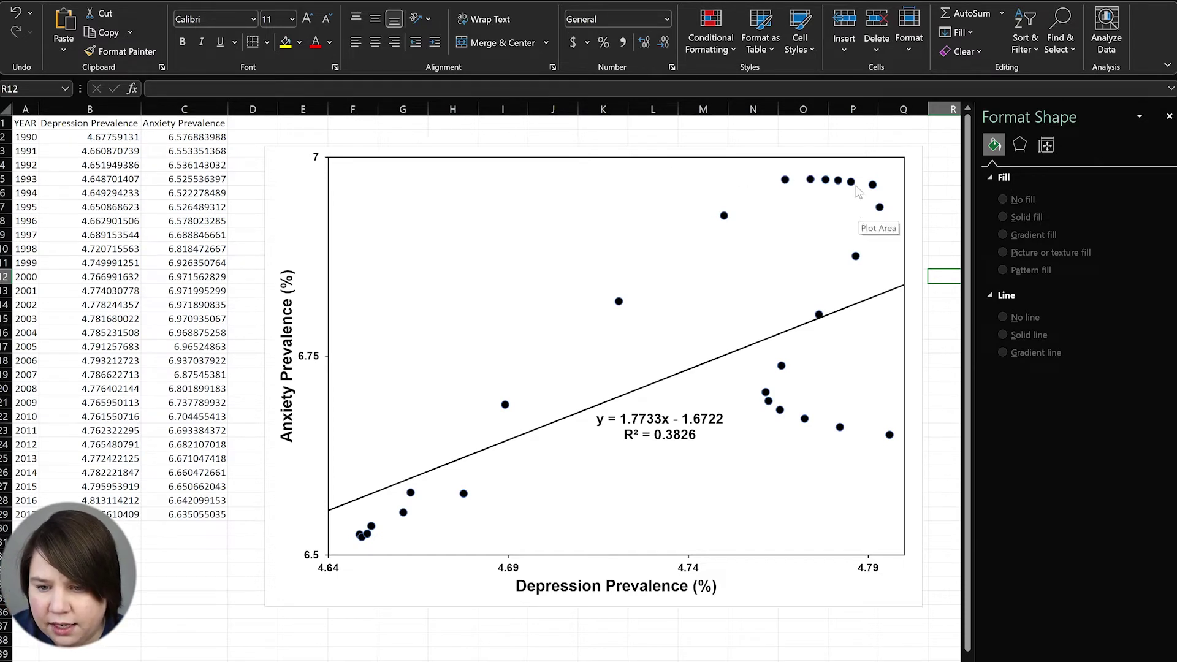
- Select the scatter series and review its Fill & Line and Effects settings
click(851, 180)
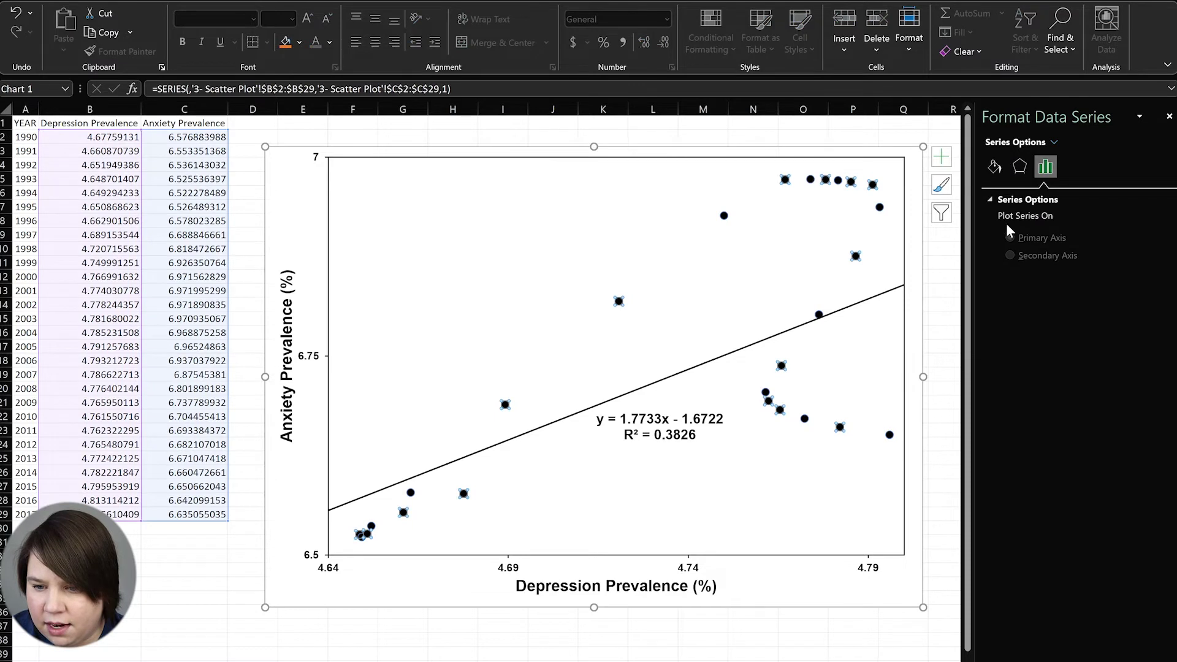
click(994, 166)
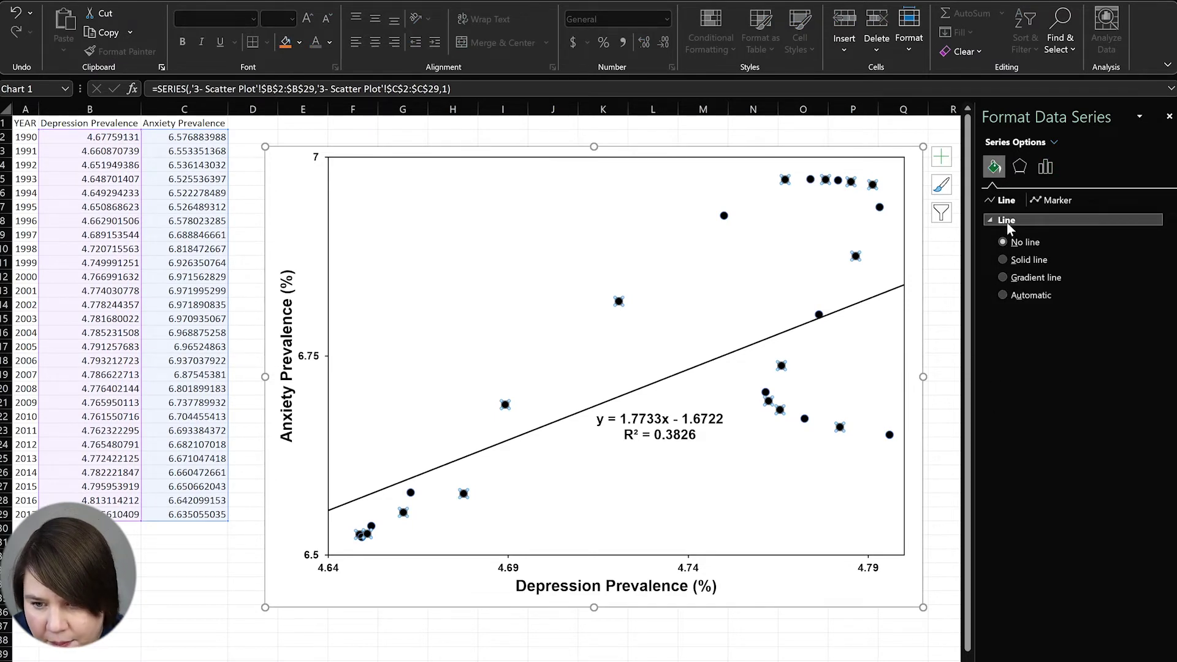
click(1020, 166)
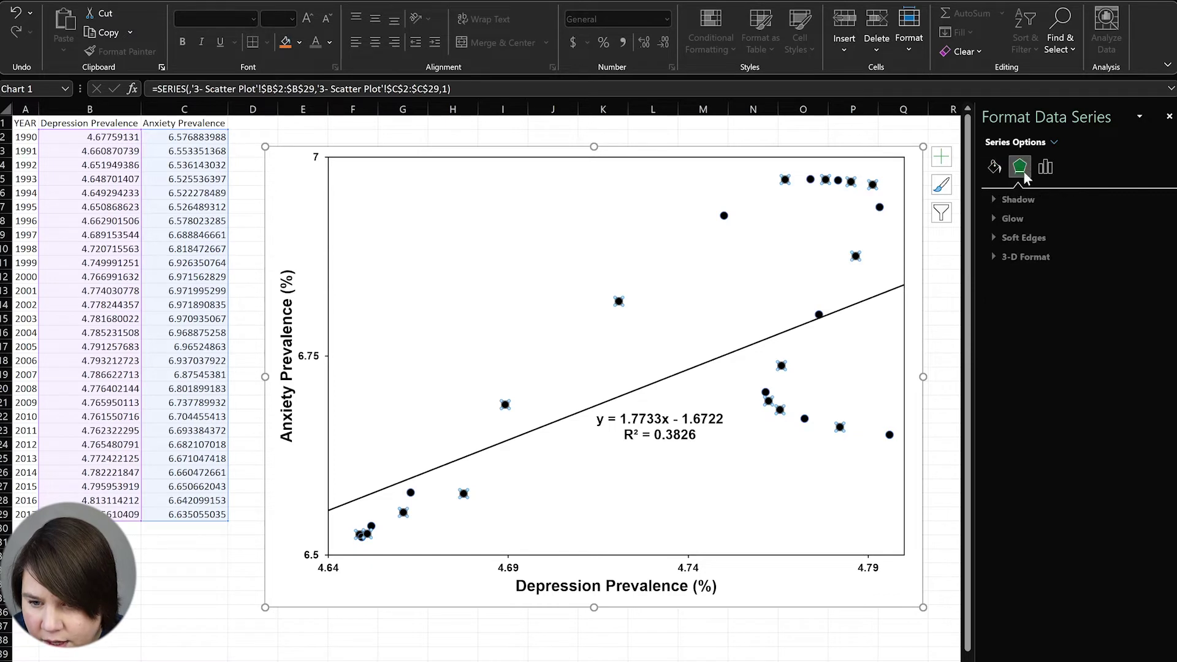
click(994, 166)
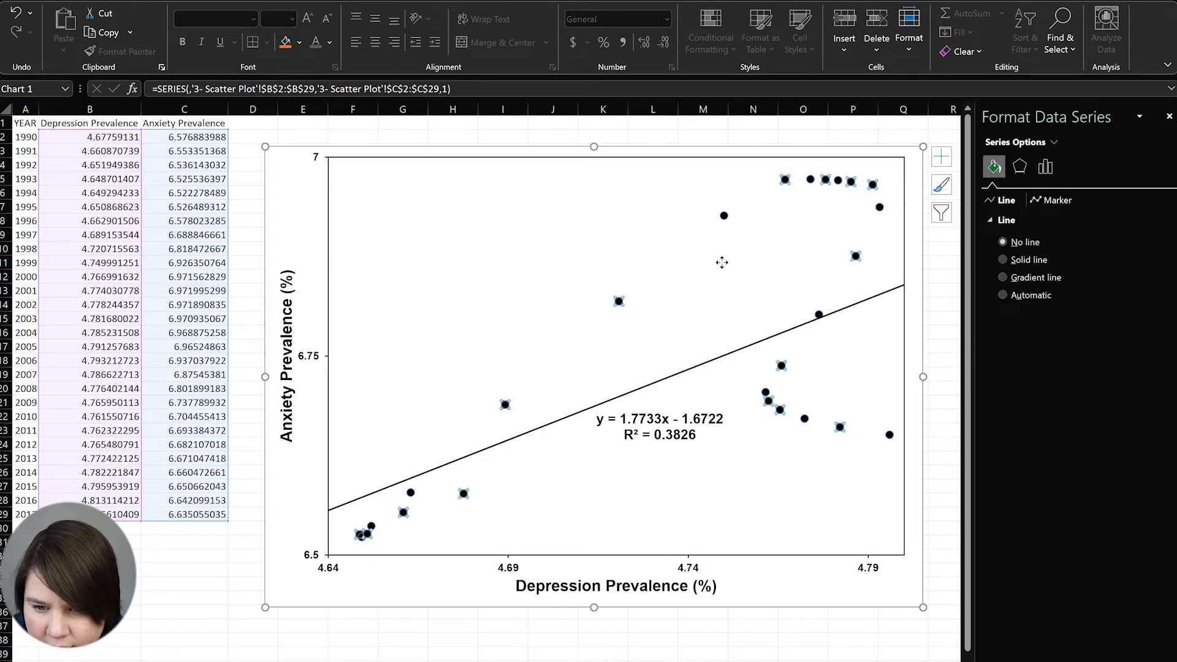
click(741, 253)
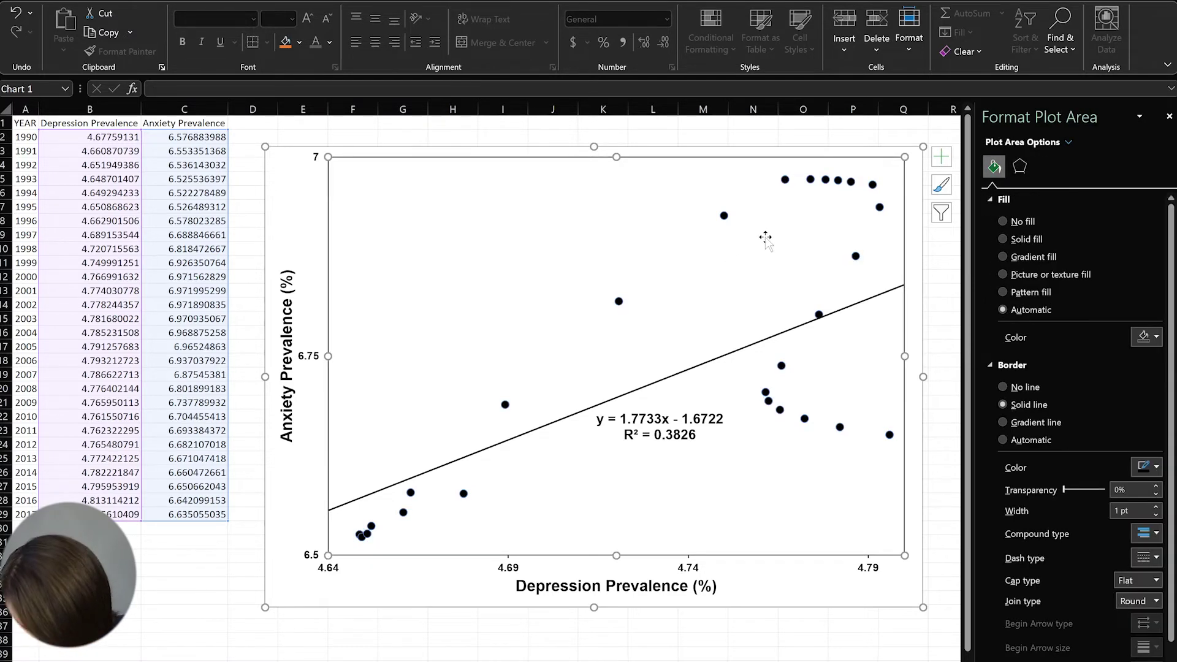
click(725, 216)
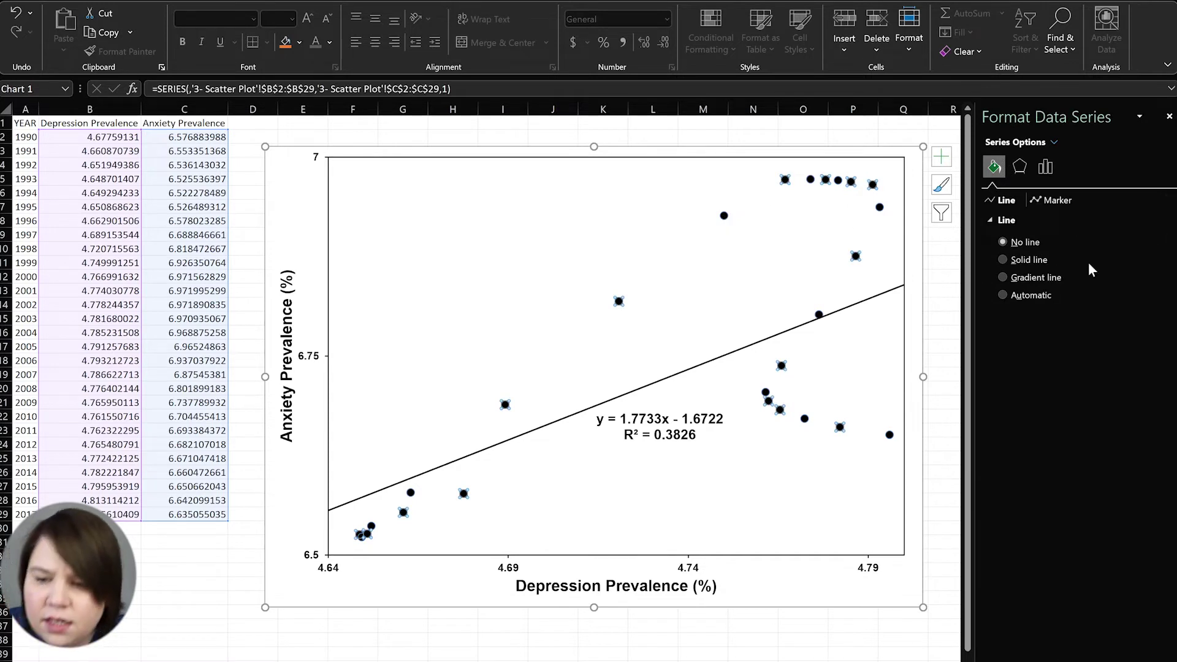
- Set the series line to No line and remove the marker border
click(1025, 259)
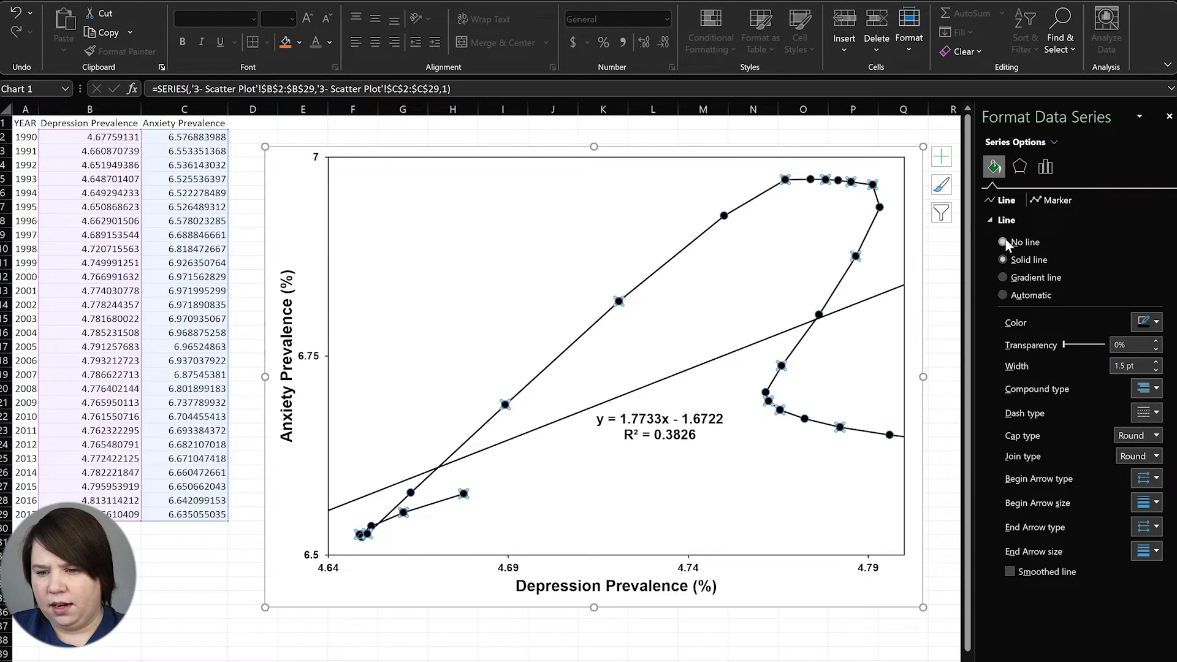
click(1004, 241)
click(1053, 200)
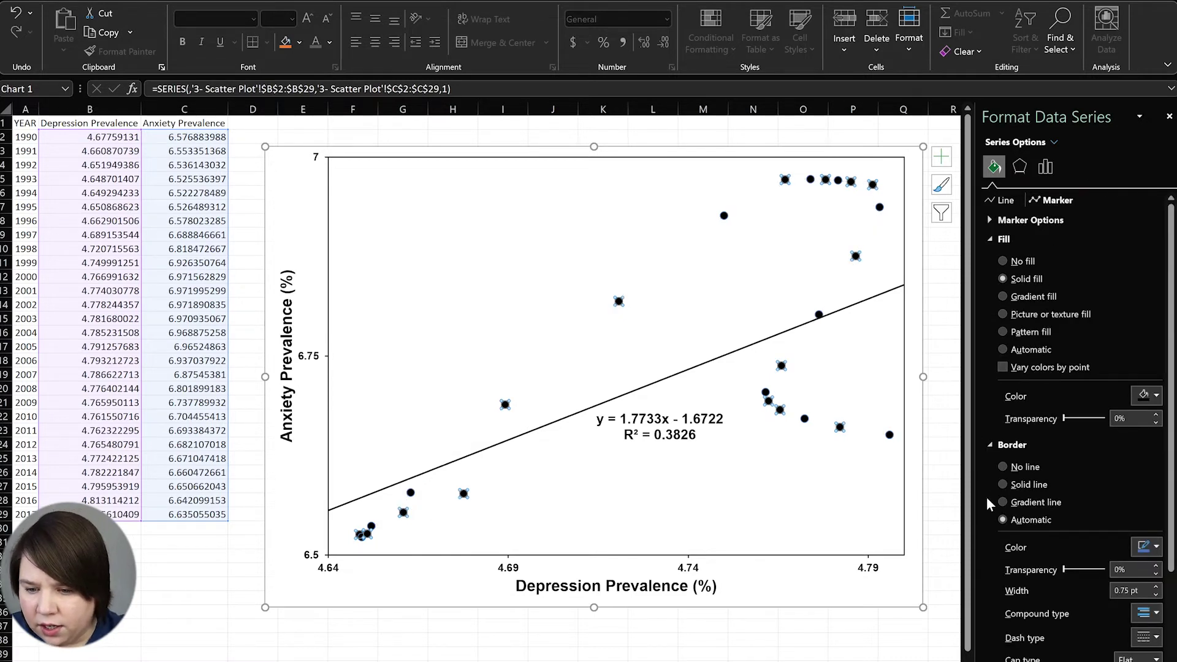
click(1028, 465)
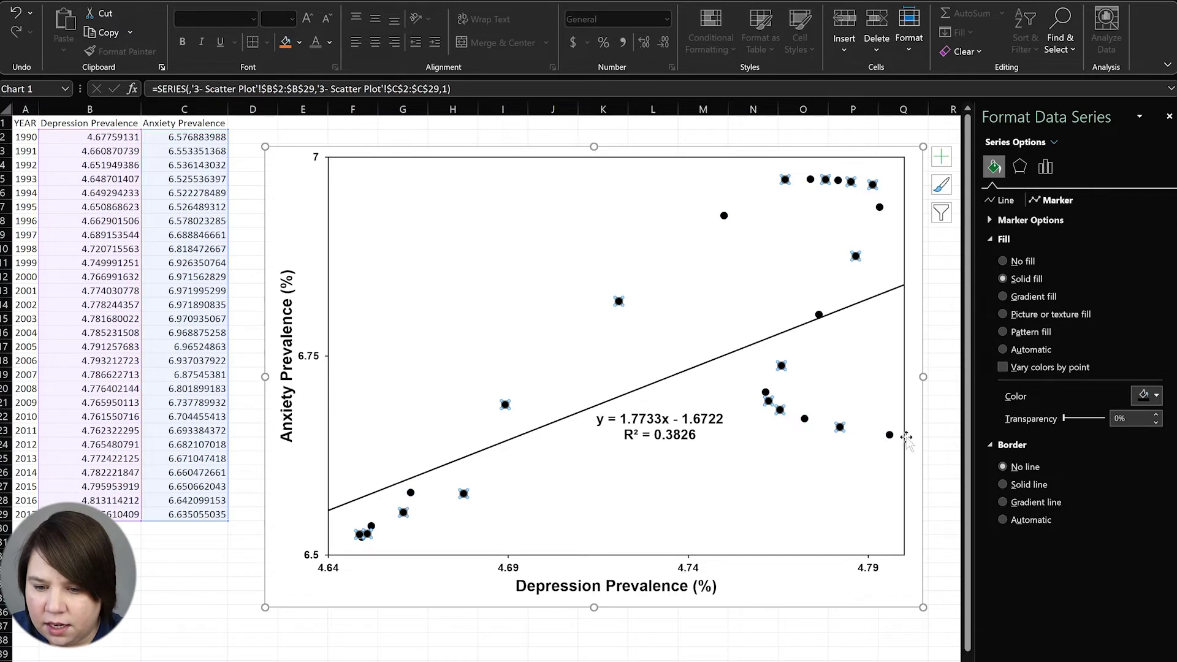
click(935, 433)
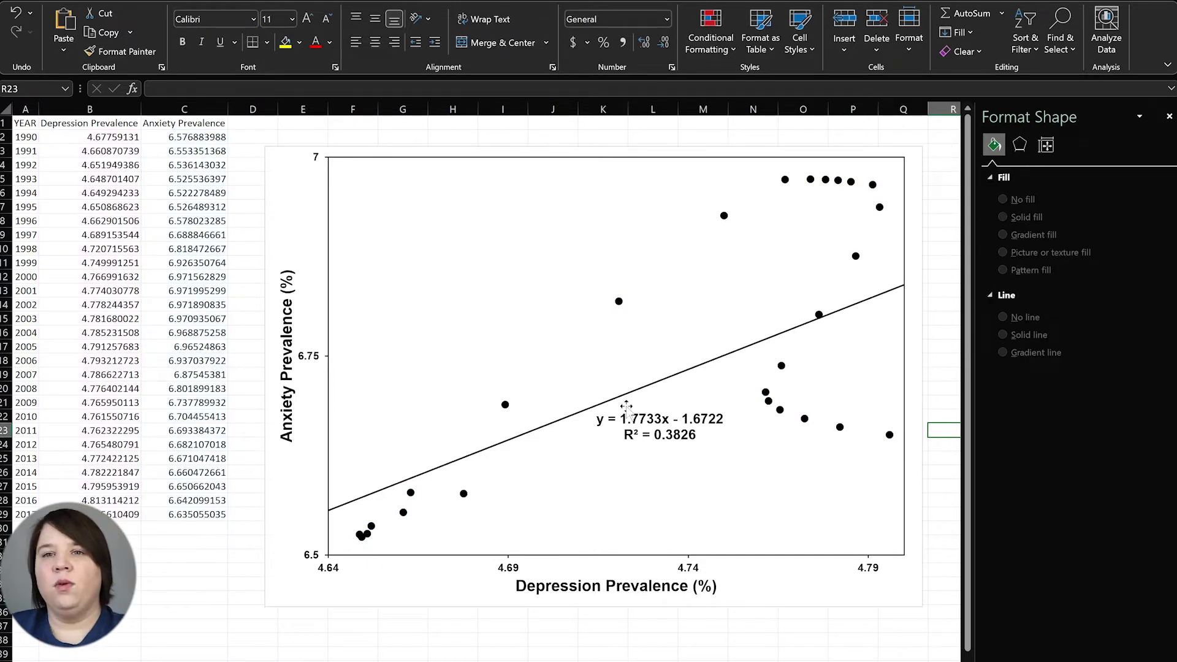
click(725, 216)
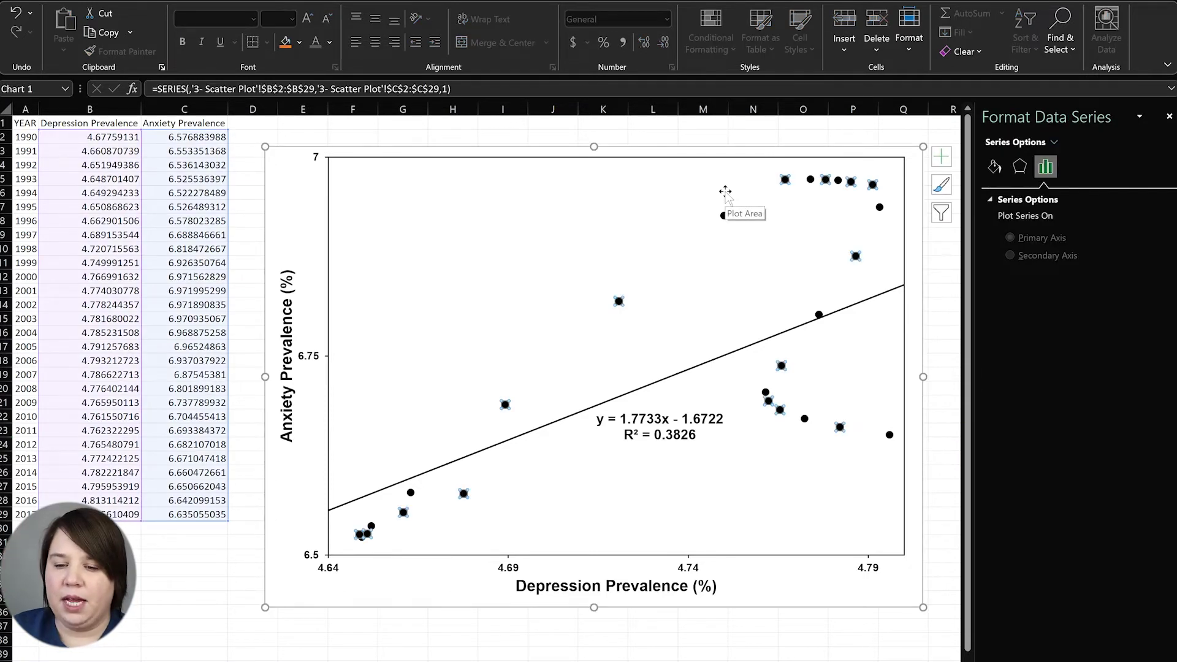
- Try hollow markers with a solid outline, adjusting the outline width
click(993, 166)
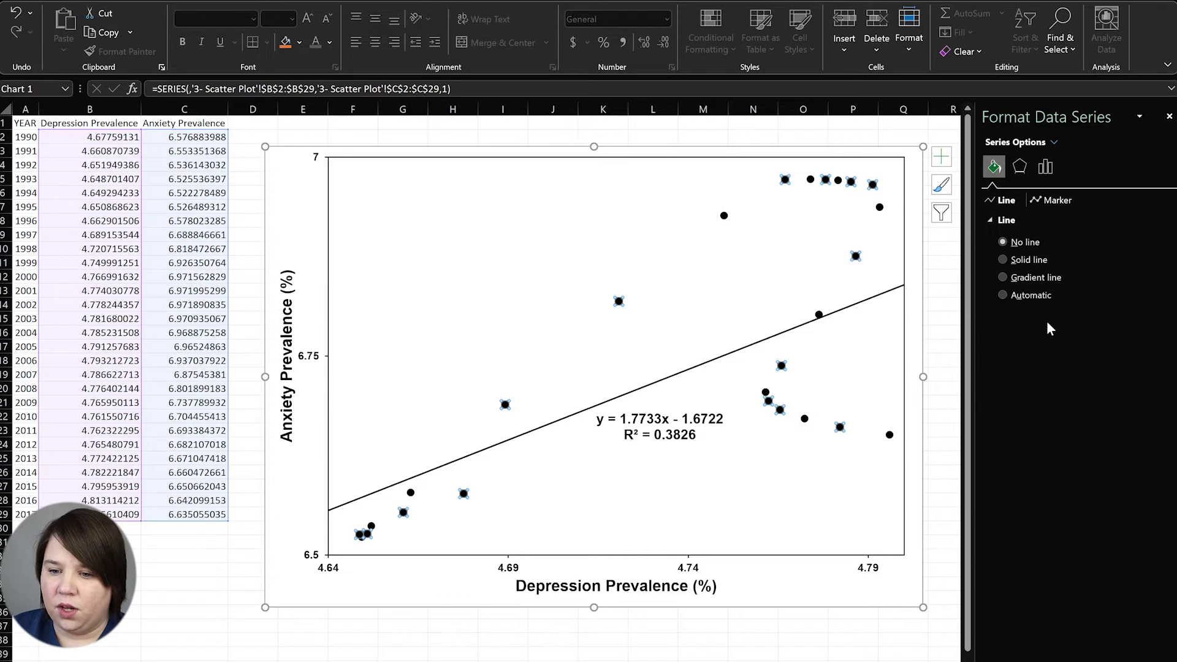
click(1049, 201)
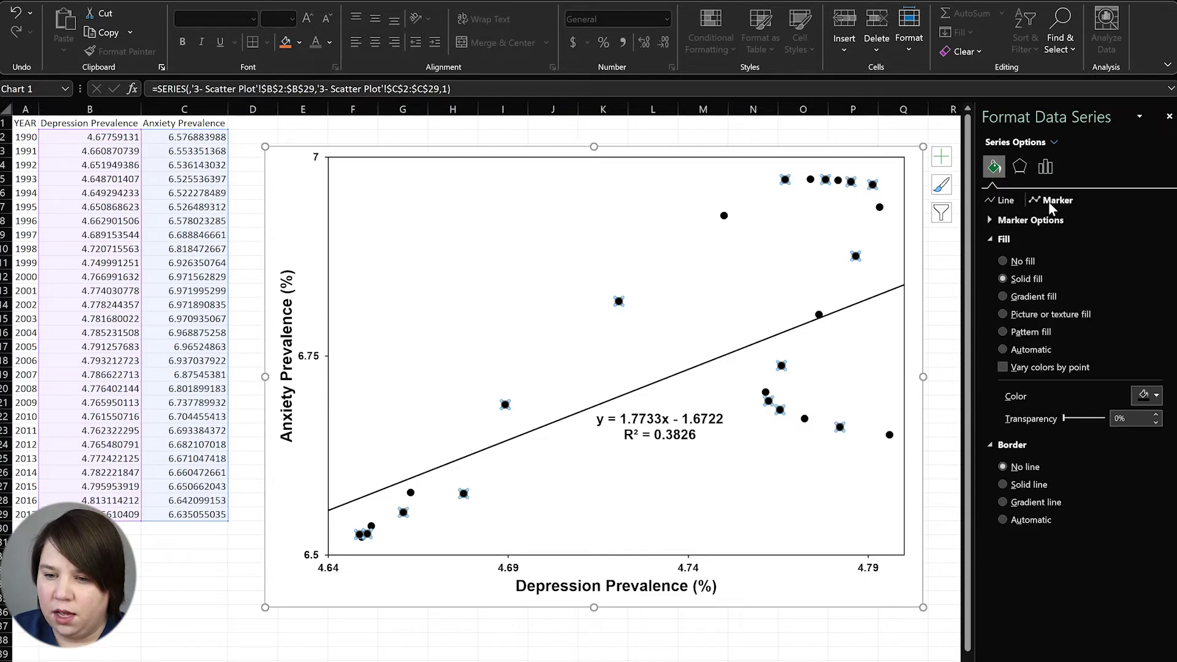
click(1018, 262)
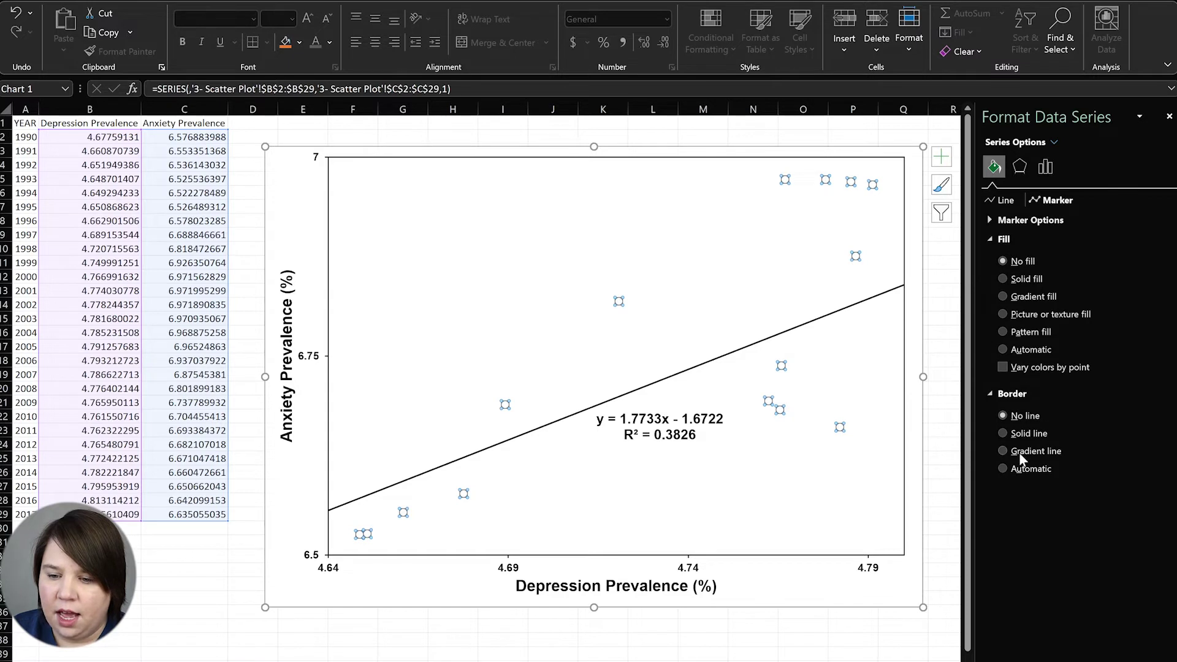
click(1014, 431)
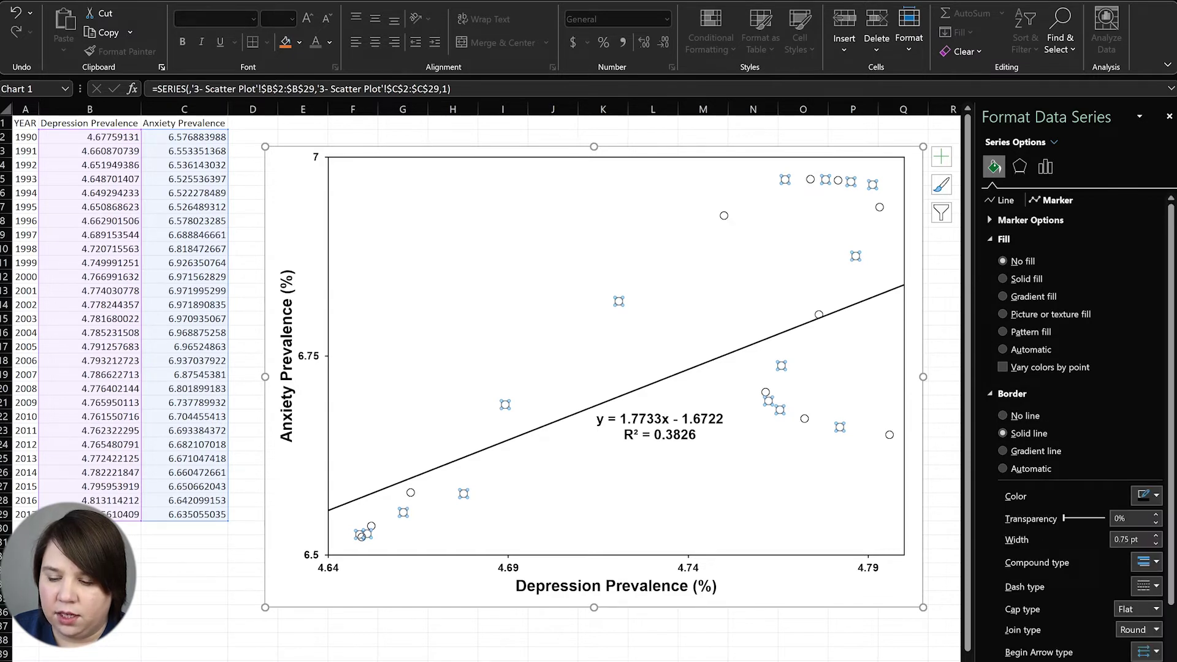
click(1156, 544)
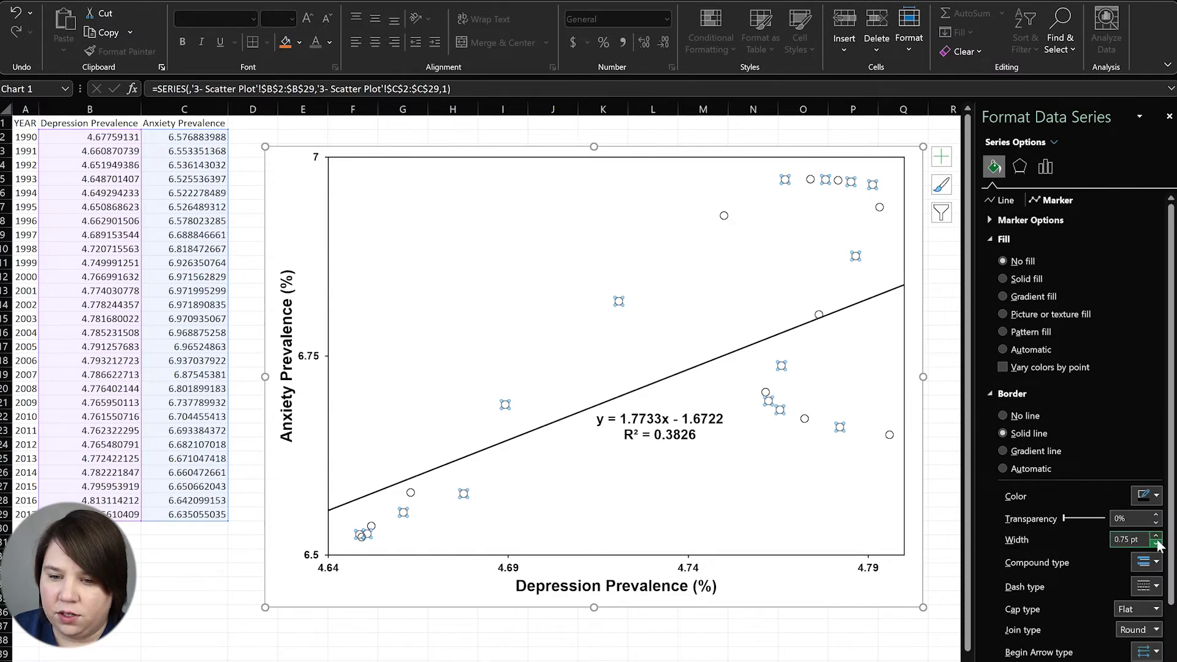
click(1156, 544)
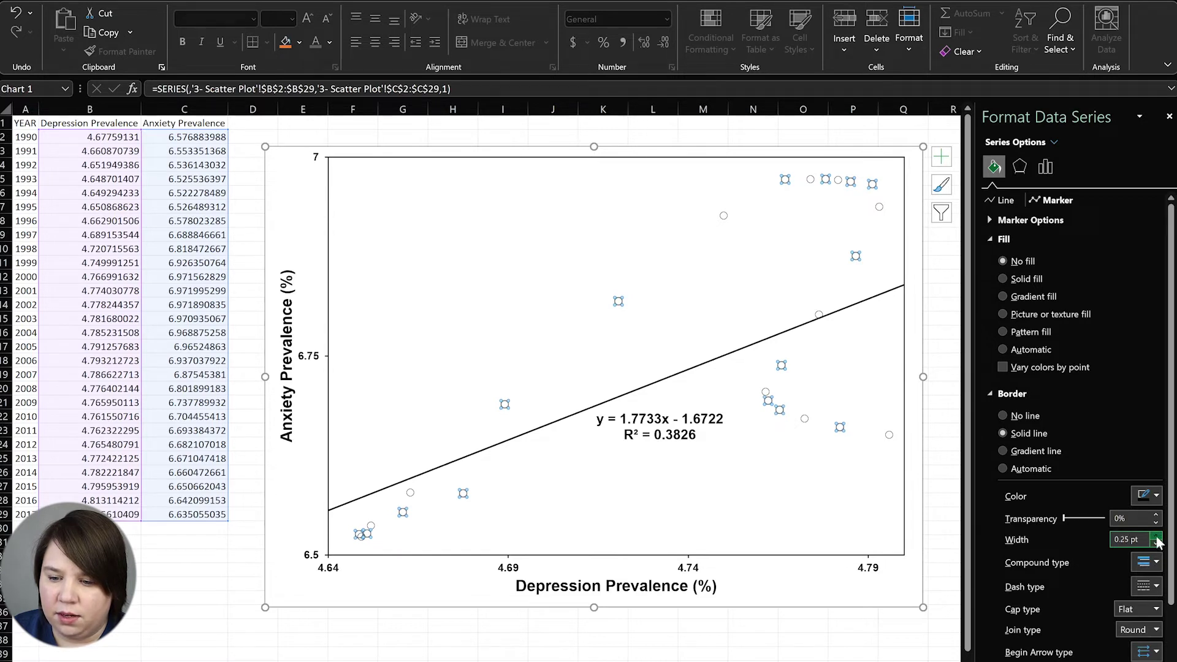
click(1155, 536)
click(1155, 536)
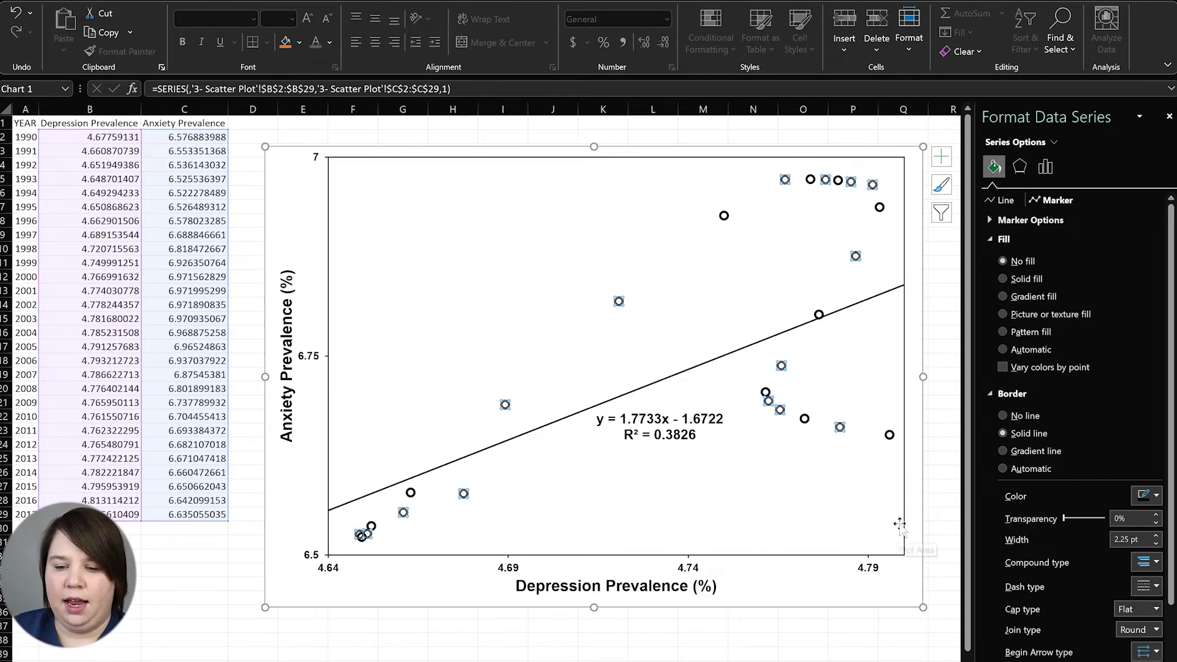
click(933, 512)
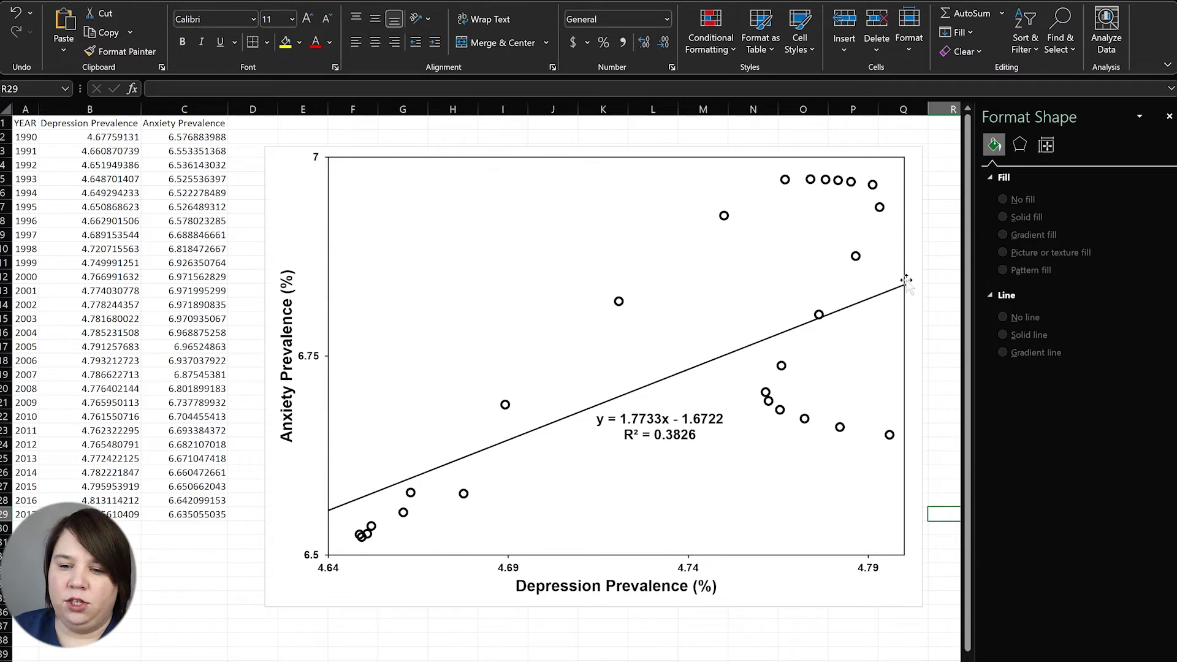
- Give the scatter series markers a solid fill
click(785, 181)
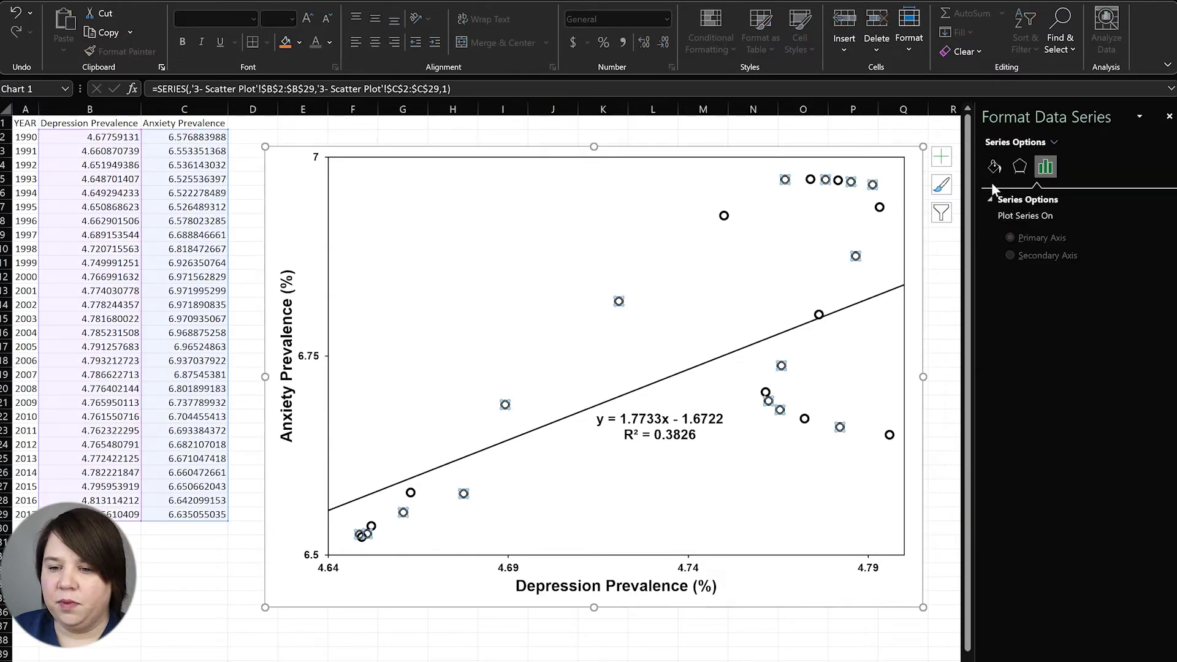
click(994, 166)
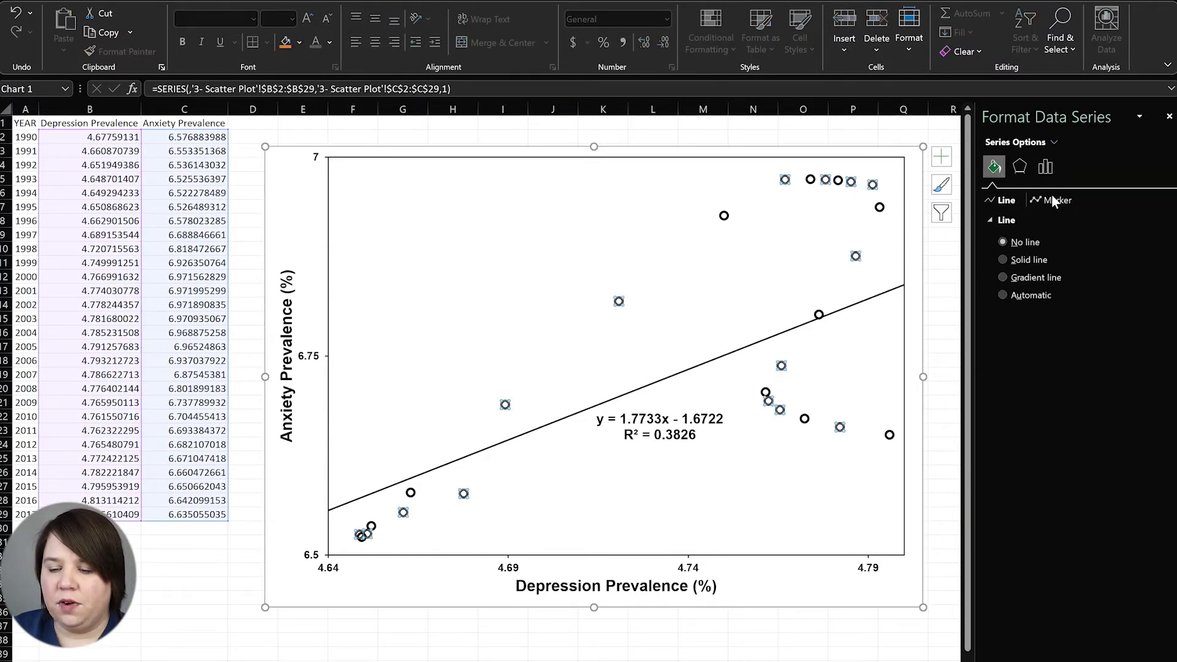
click(1052, 200)
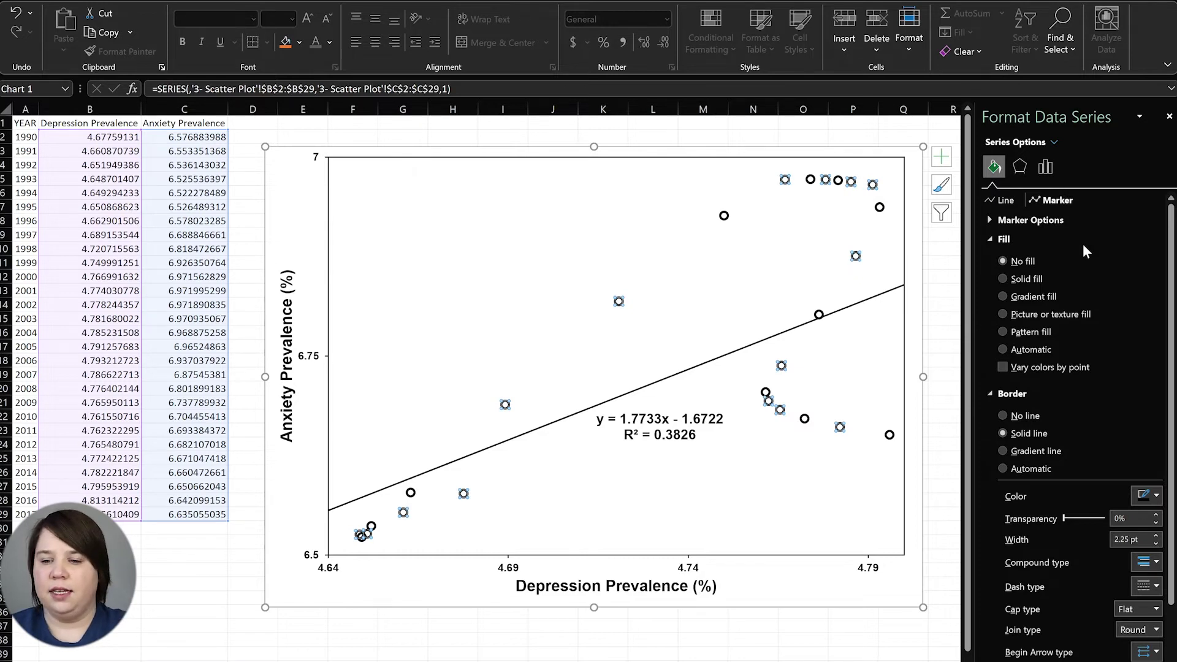
click(1019, 278)
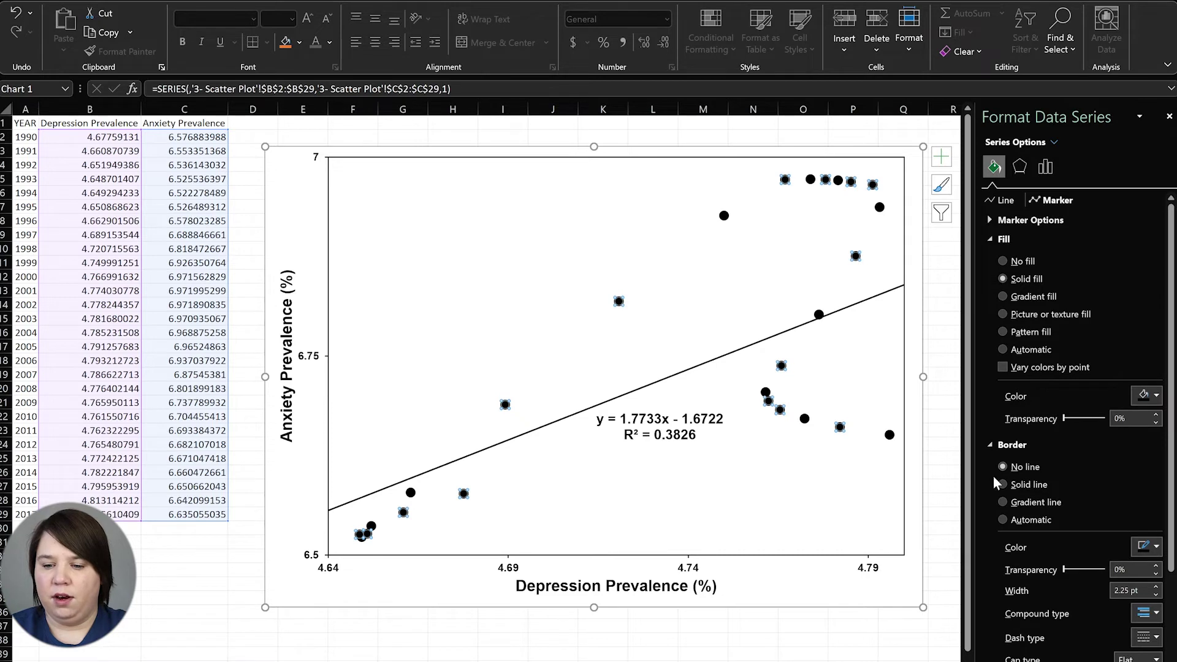
click(780, 638)
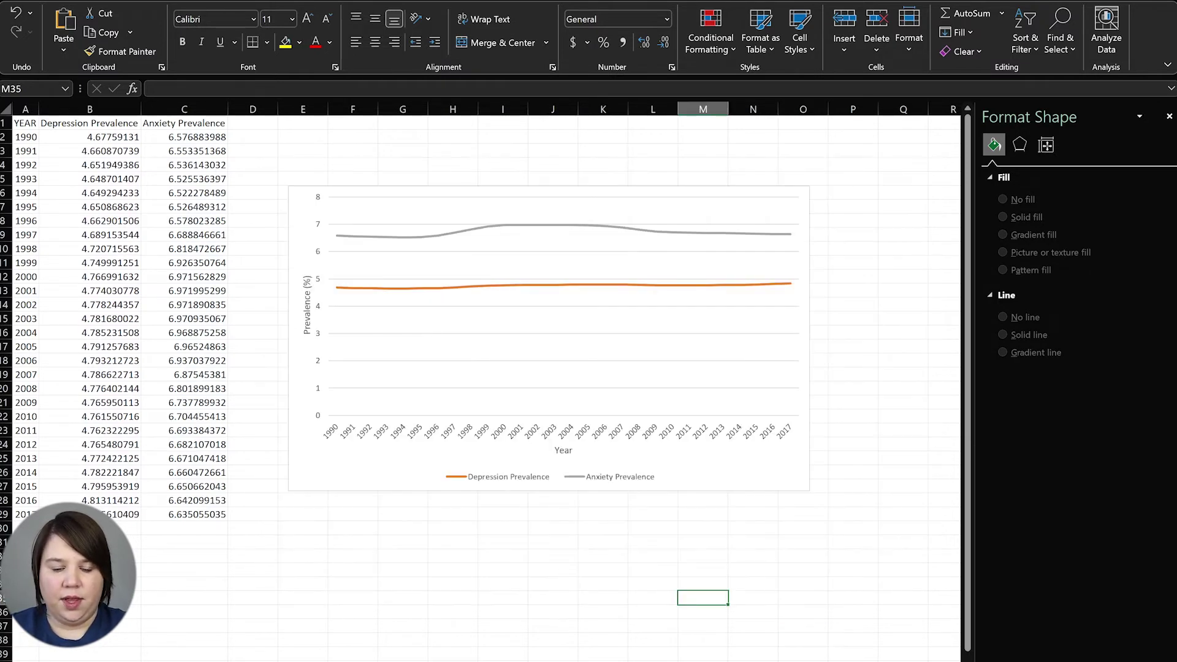
- Enlarge the prevalence line chart and move to the disorder averages sheet
click(752, 493)
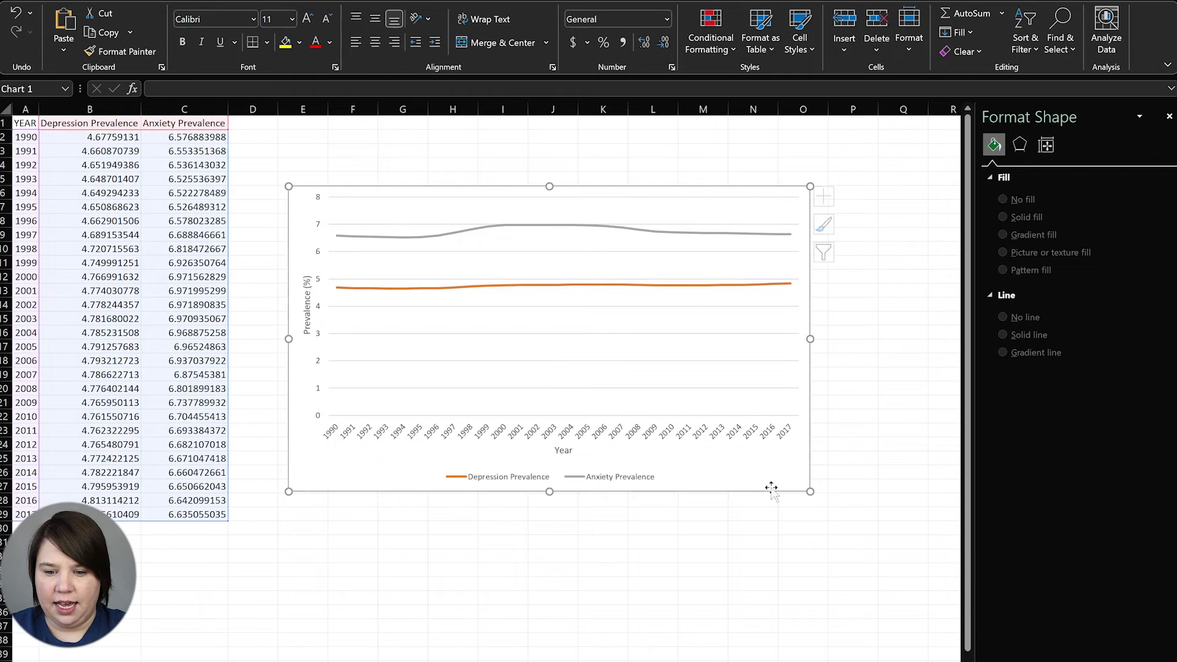
drag(809, 491, 891, 567)
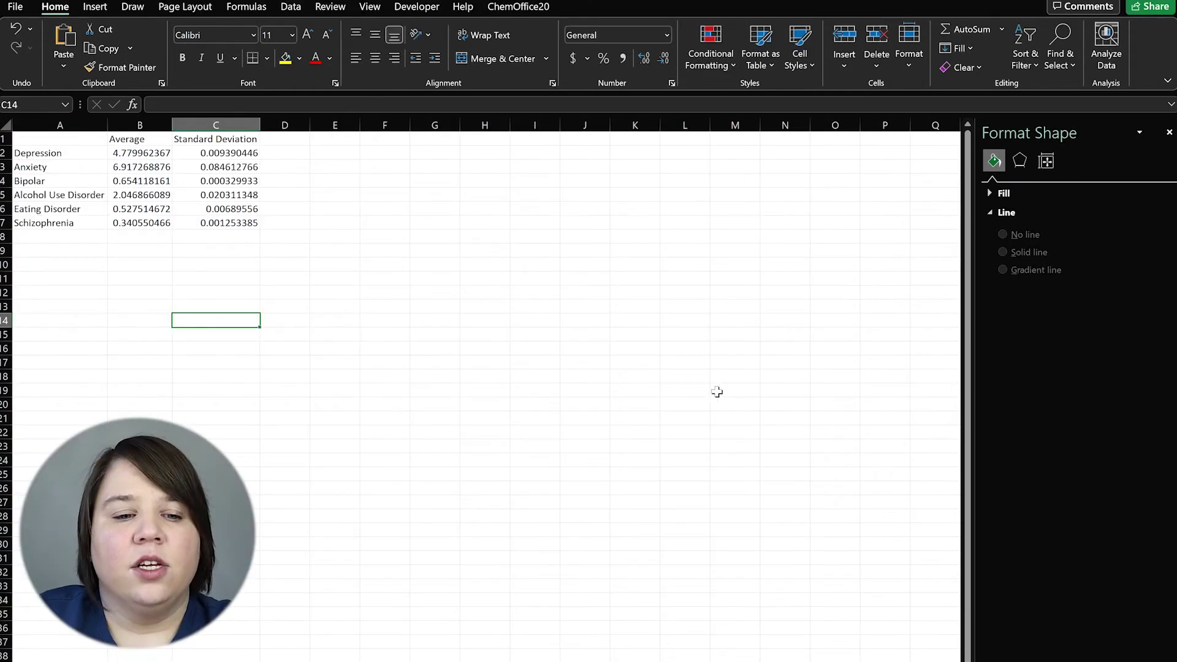
click(716, 391)
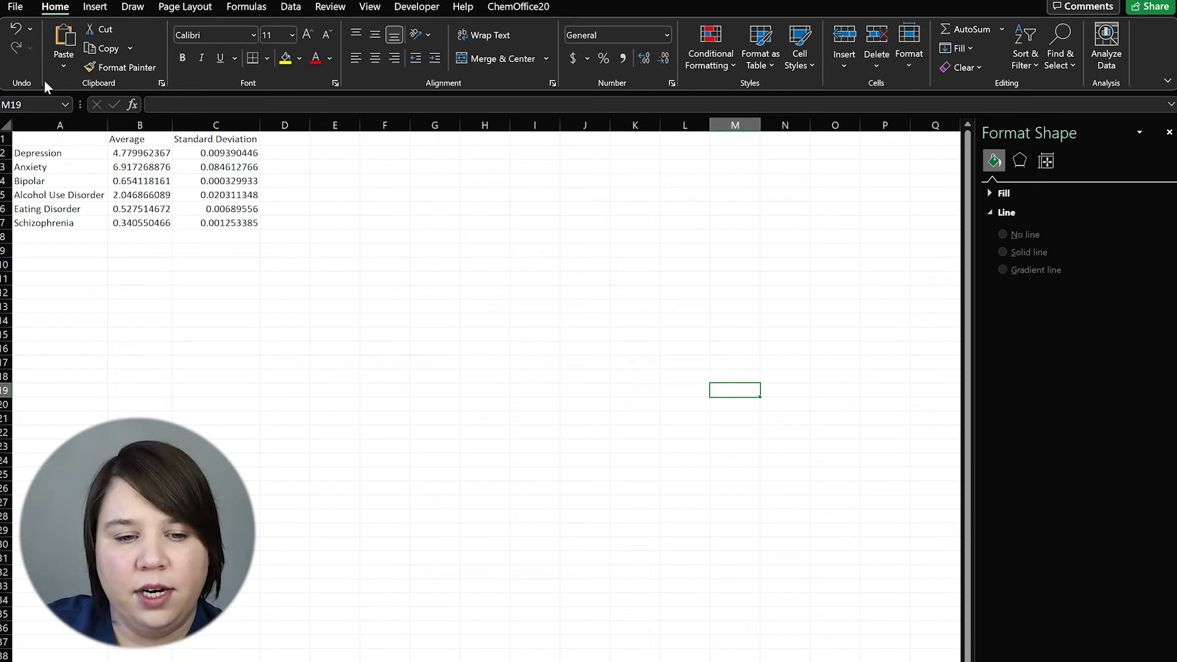
- Insert a clustered column chart of disorder names and averages (A2:B7)
mouse_move(39, 152)
mouse_down()
mouse_move(148, 181)
mouse_move(147, 223)
mouse_up()
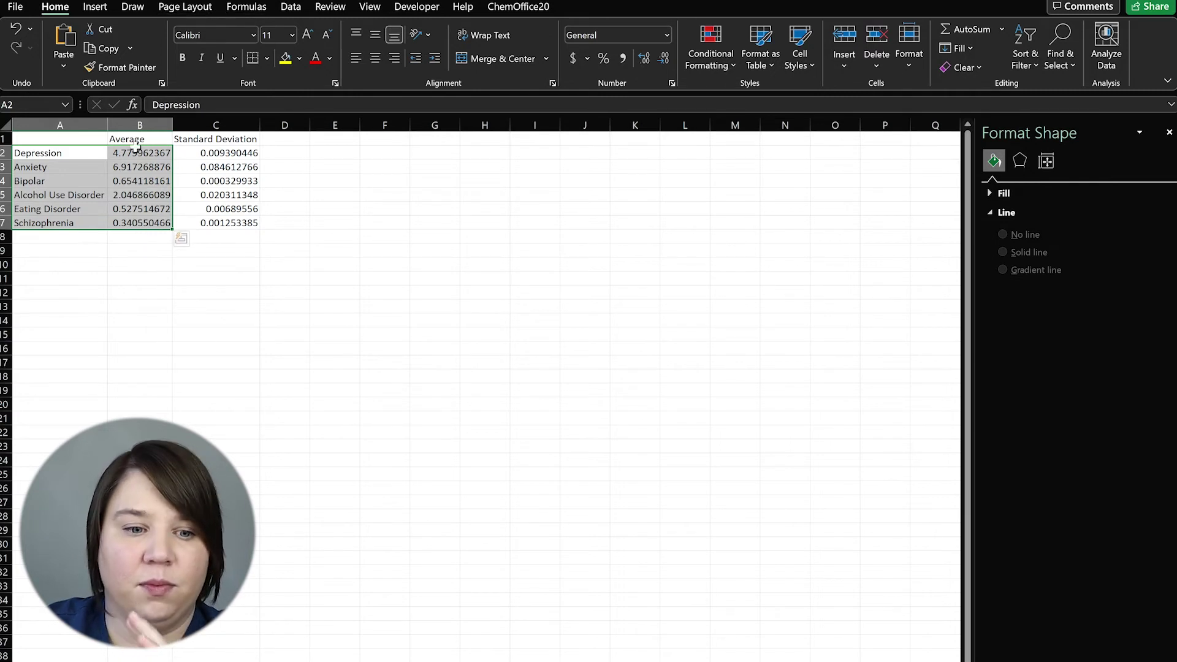
click(58, 57)
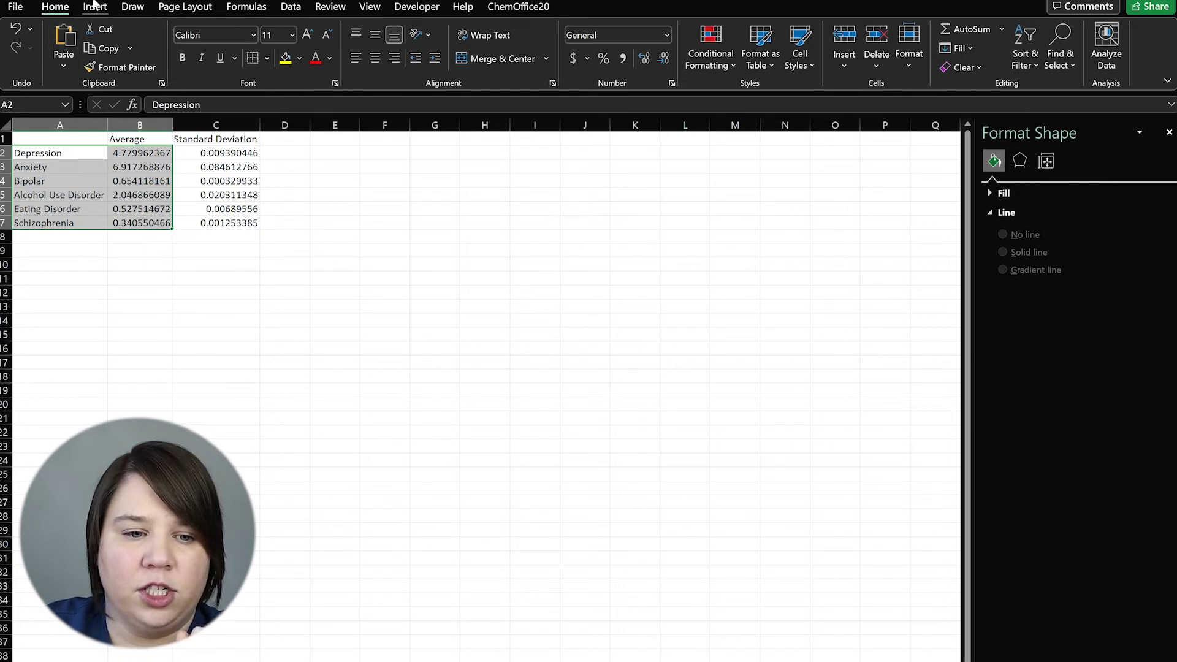
click(34, 158)
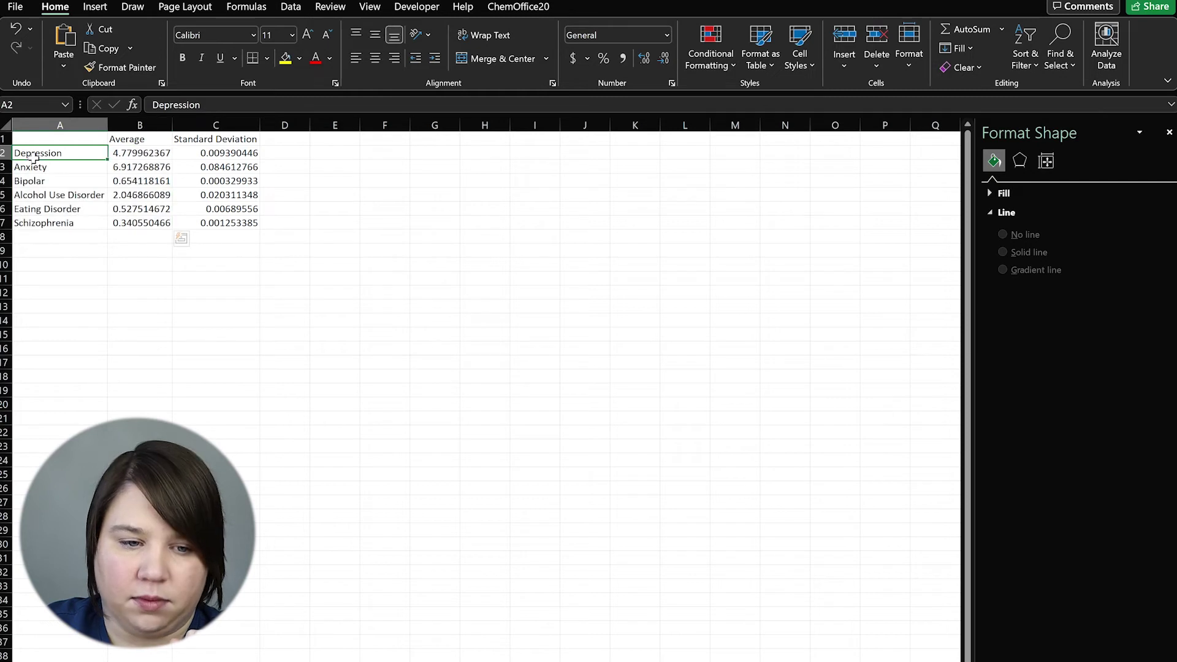
drag(82, 156, 106, 217)
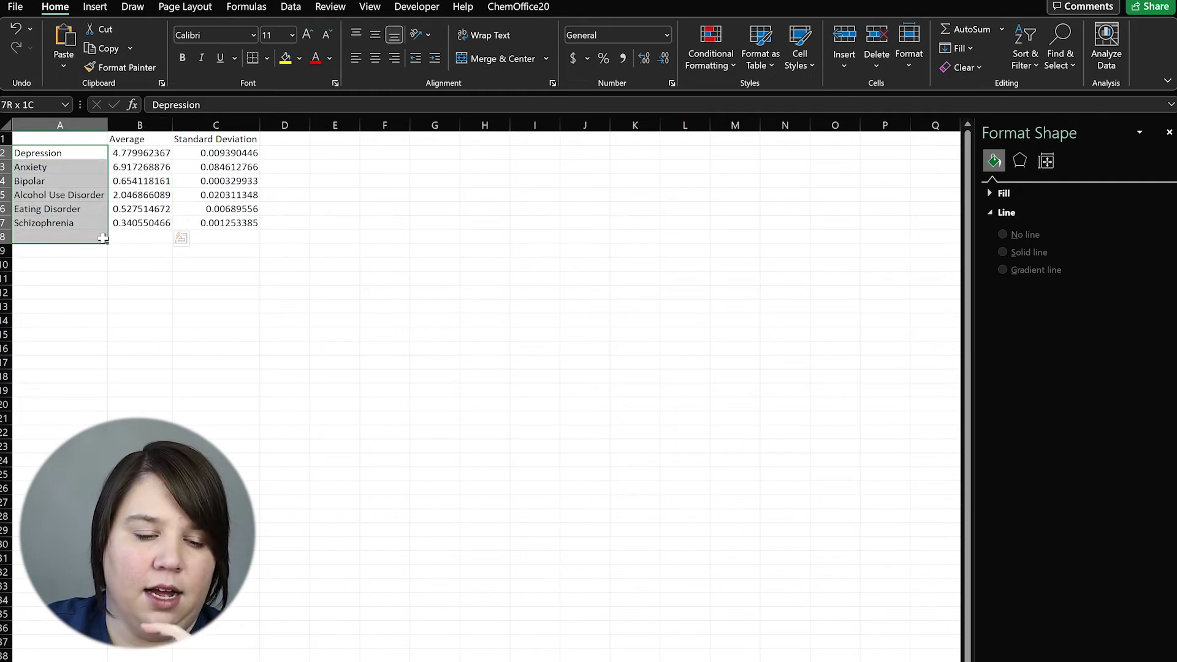
drag(106, 217, 154, 213)
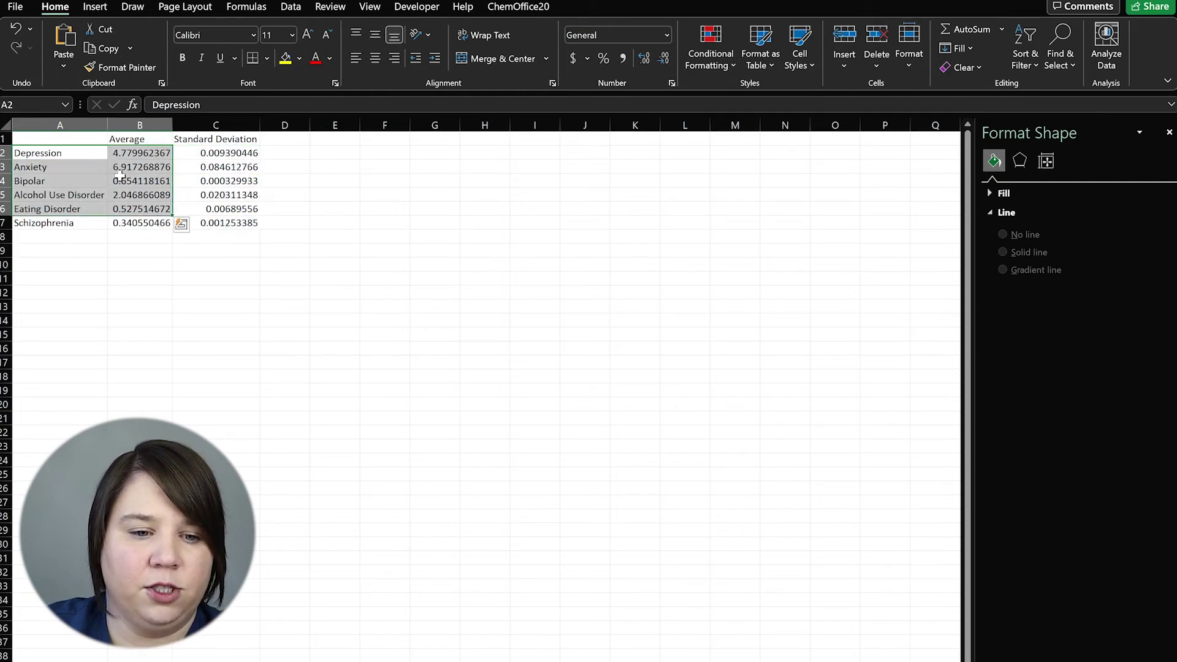
drag(36, 152, 154, 223)
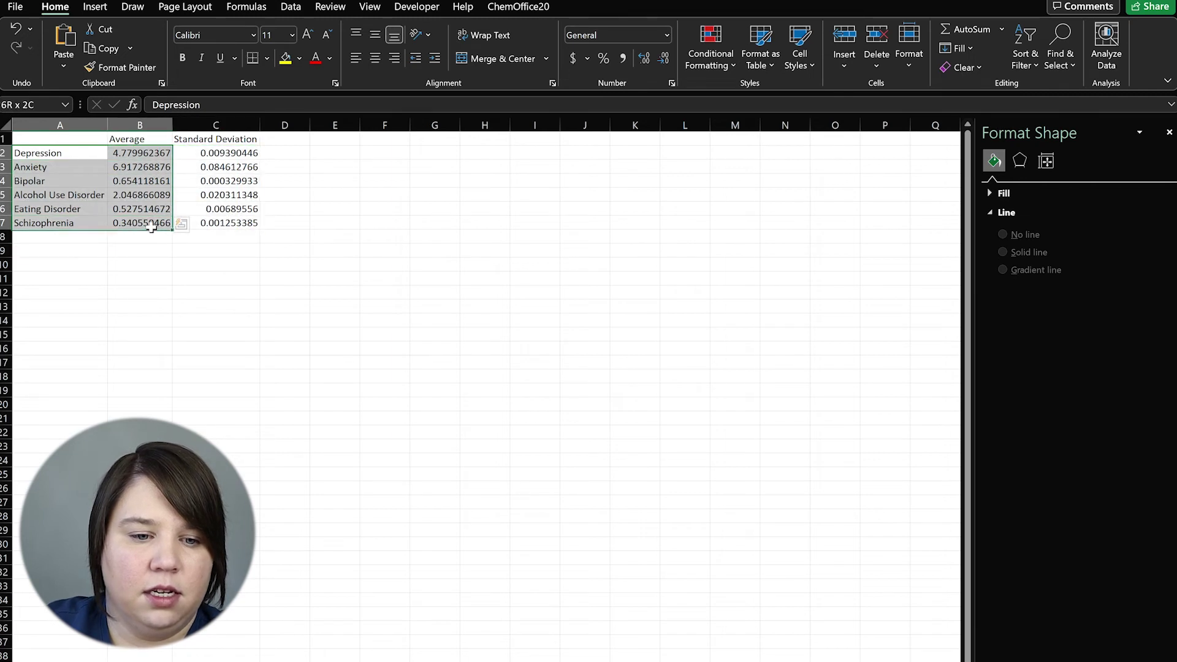
click(94, 6)
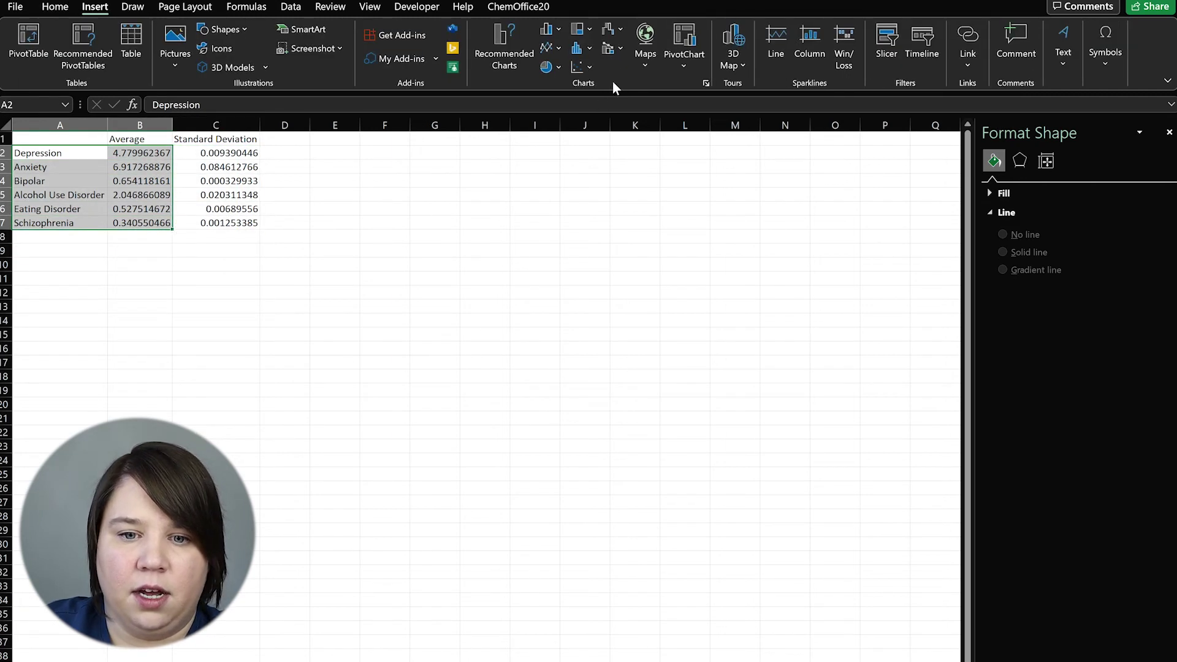
click(549, 29)
click(558, 82)
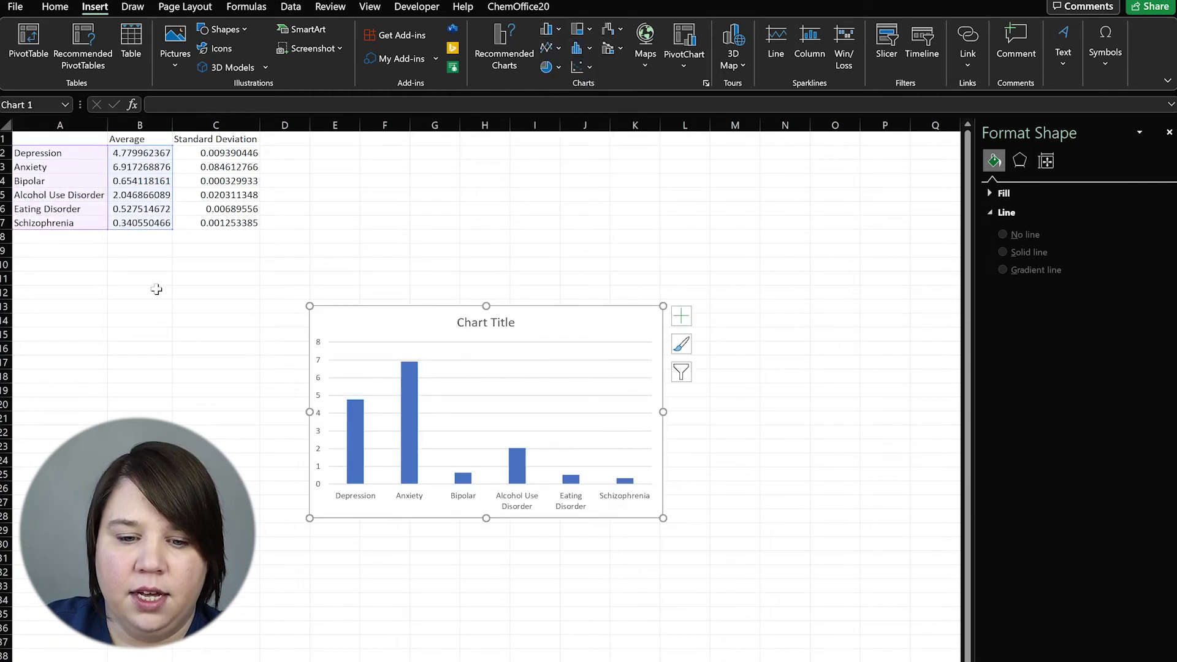
- Delete the chart title and add a vertical axis title reading Prevalence (%)
click(471, 331)
key(Delete)
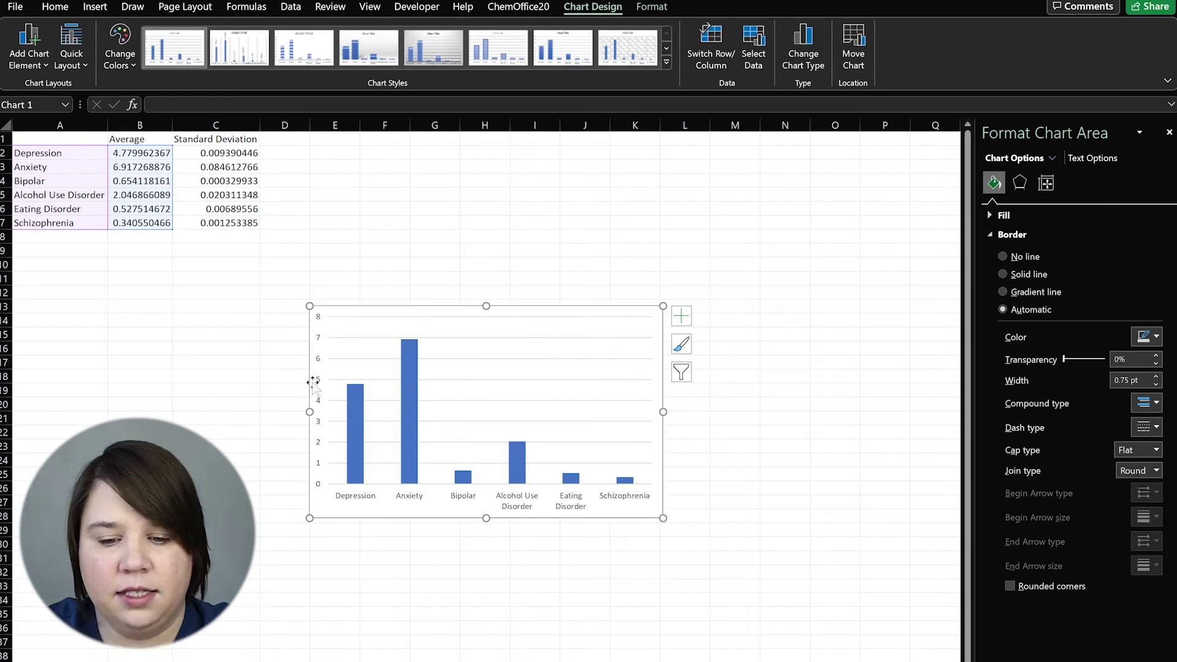
click(680, 316)
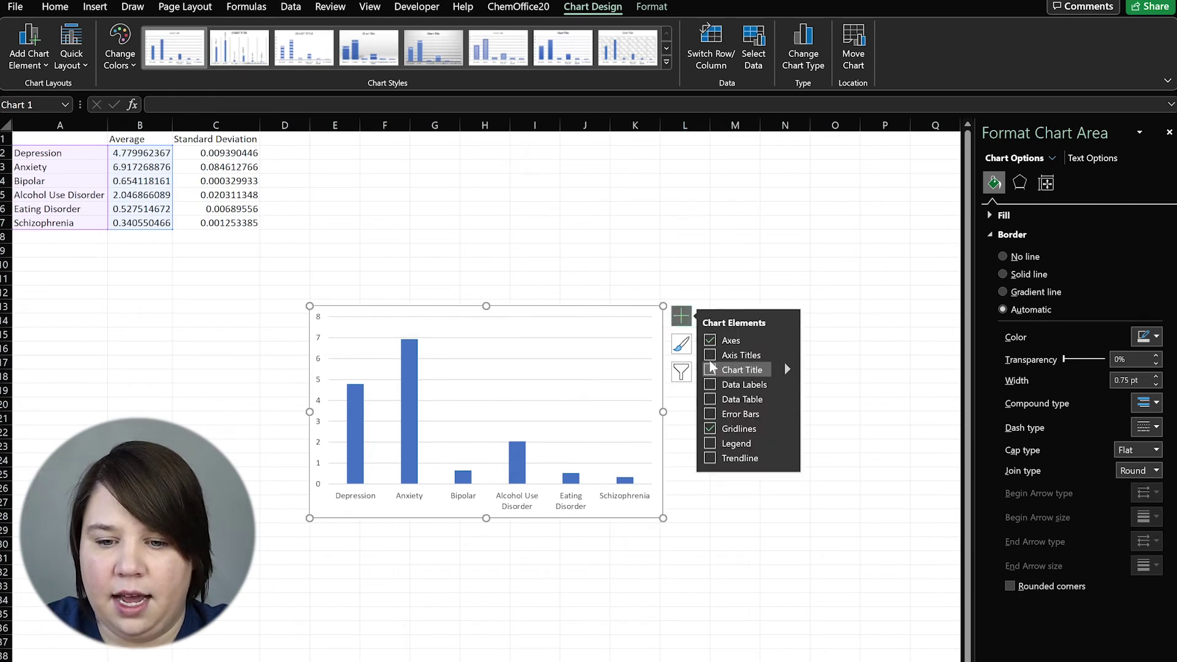
click(710, 355)
click(317, 399)
click(329, 398)
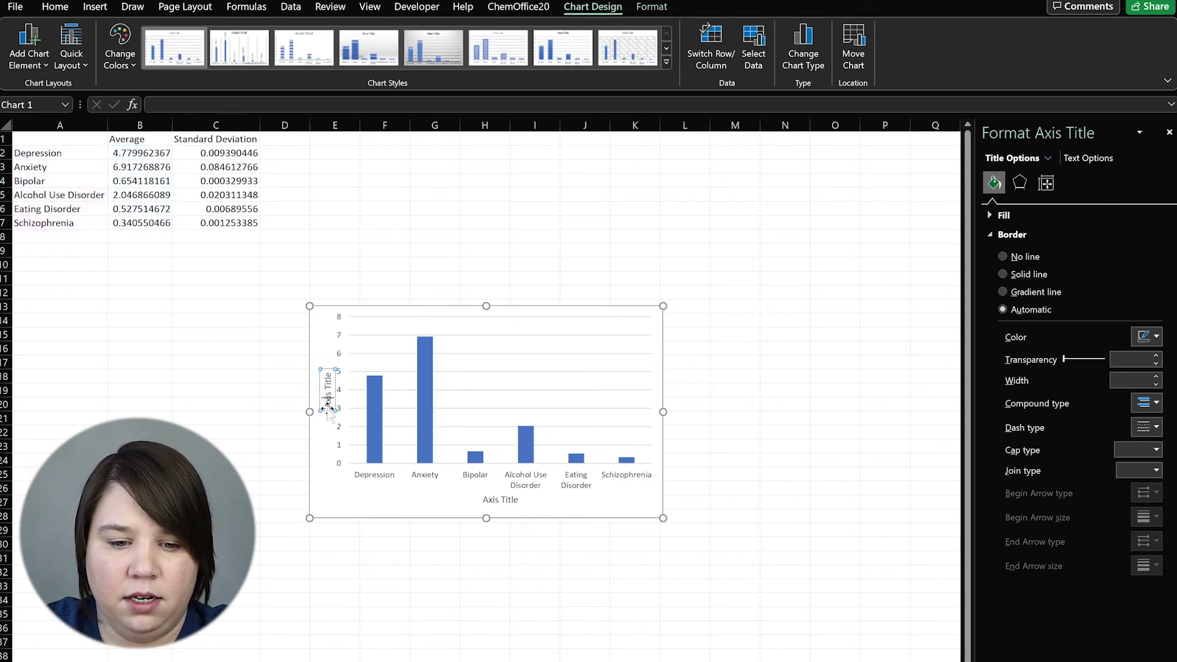
drag(328, 405, 334, 374)
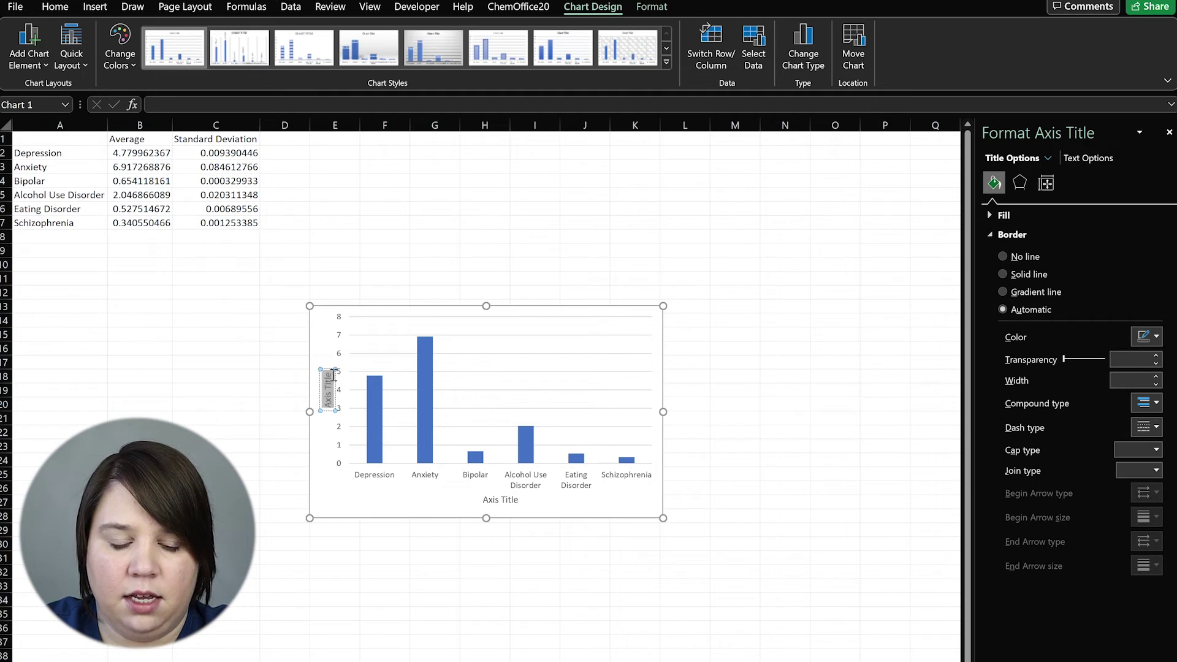
text(Prev)
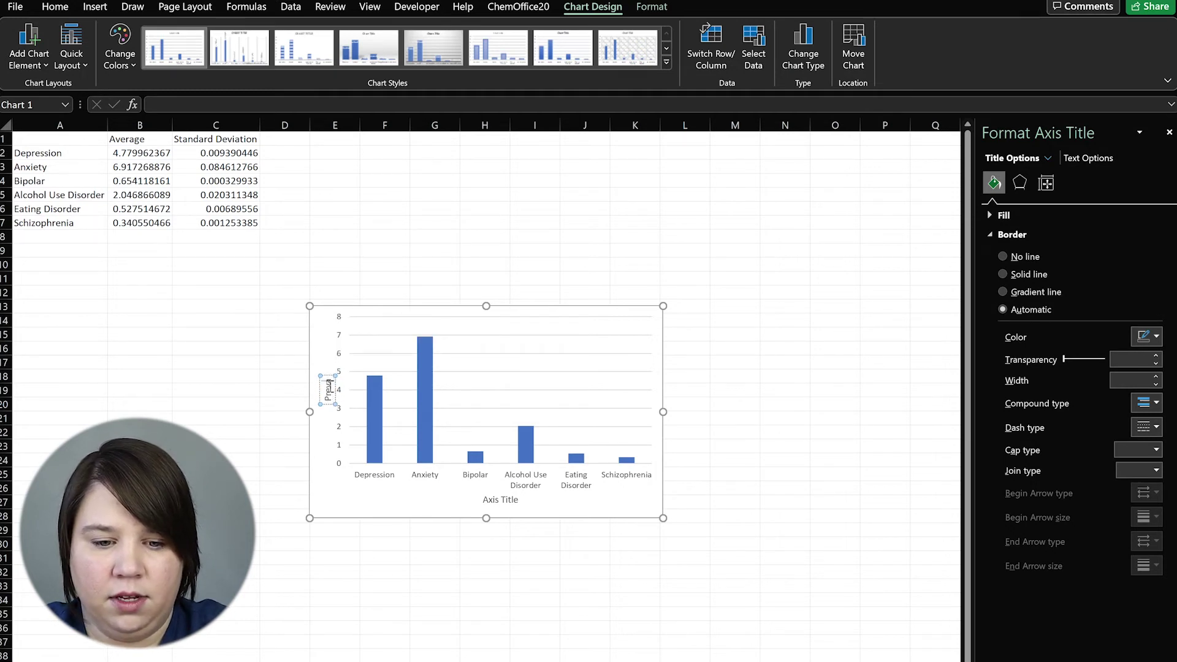
text(alence ()
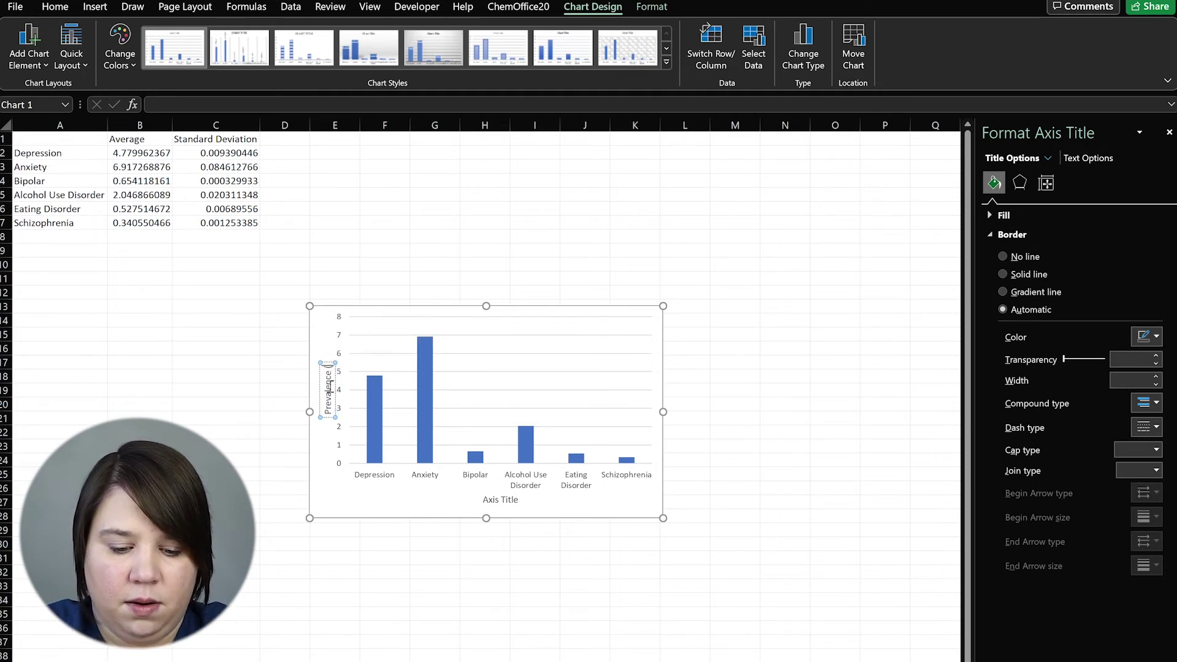
text(%))
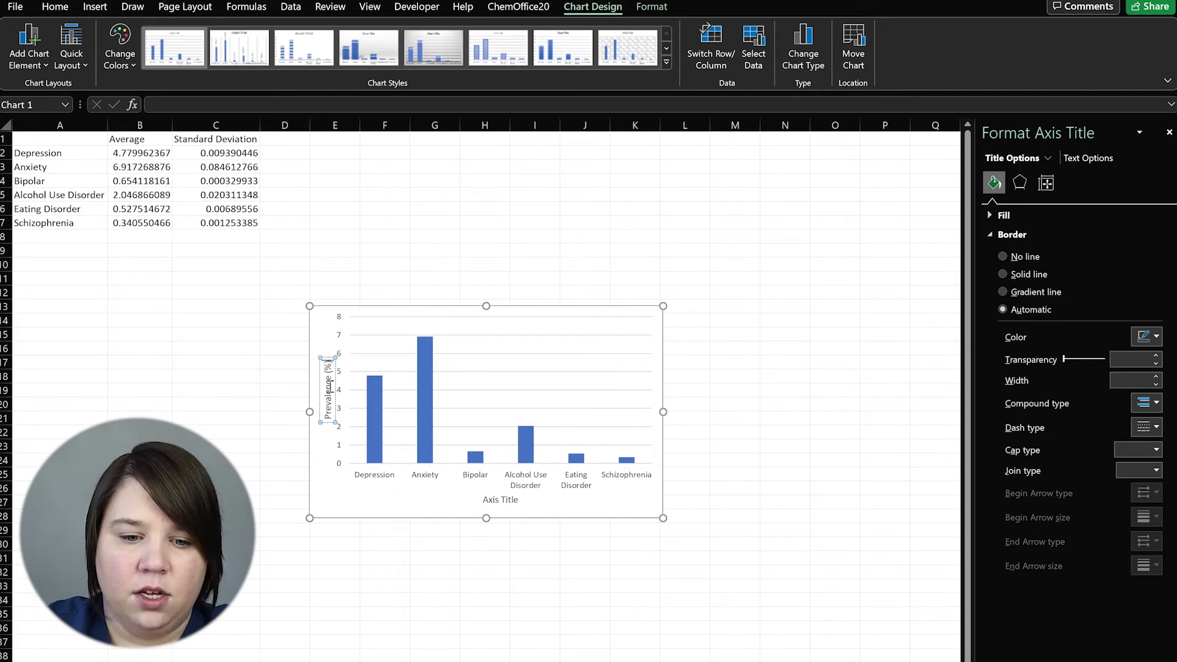
click(368, 571)
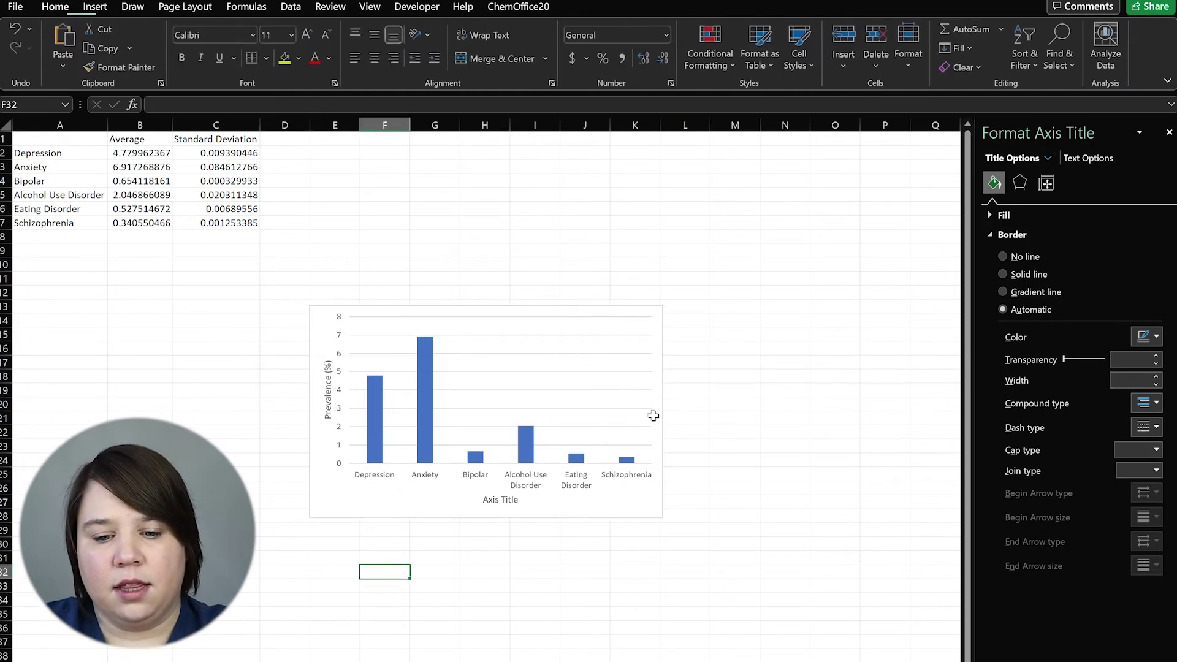
- Delete the horizontal axis title
click(494, 499)
key(Delete)
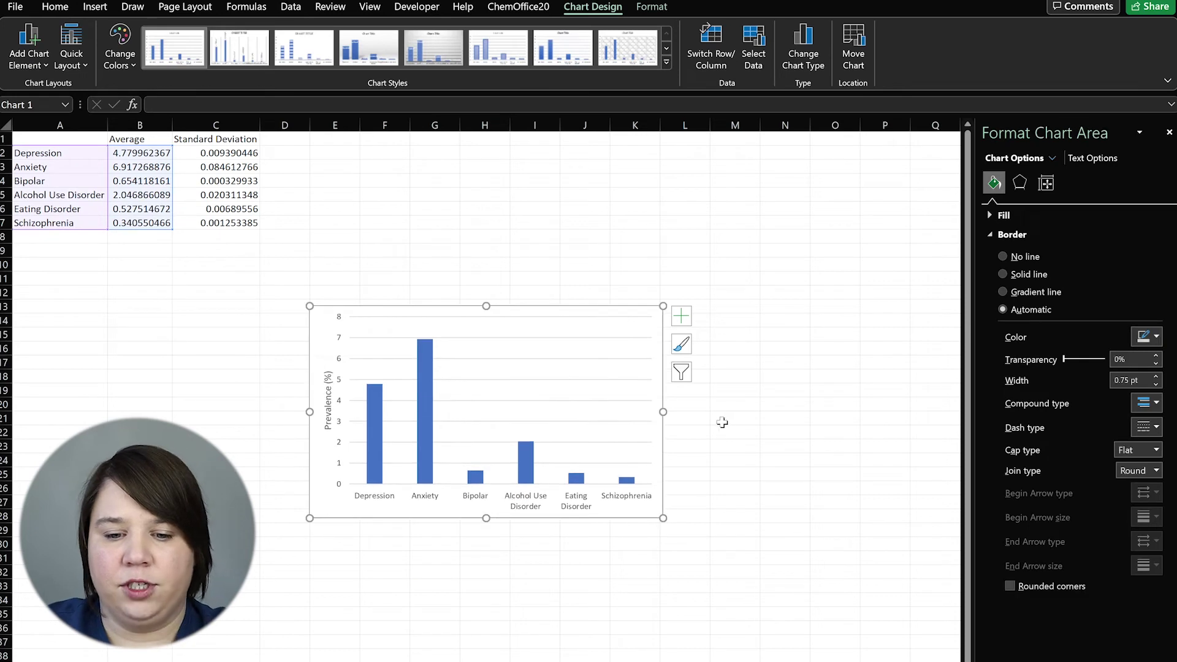
click(726, 420)
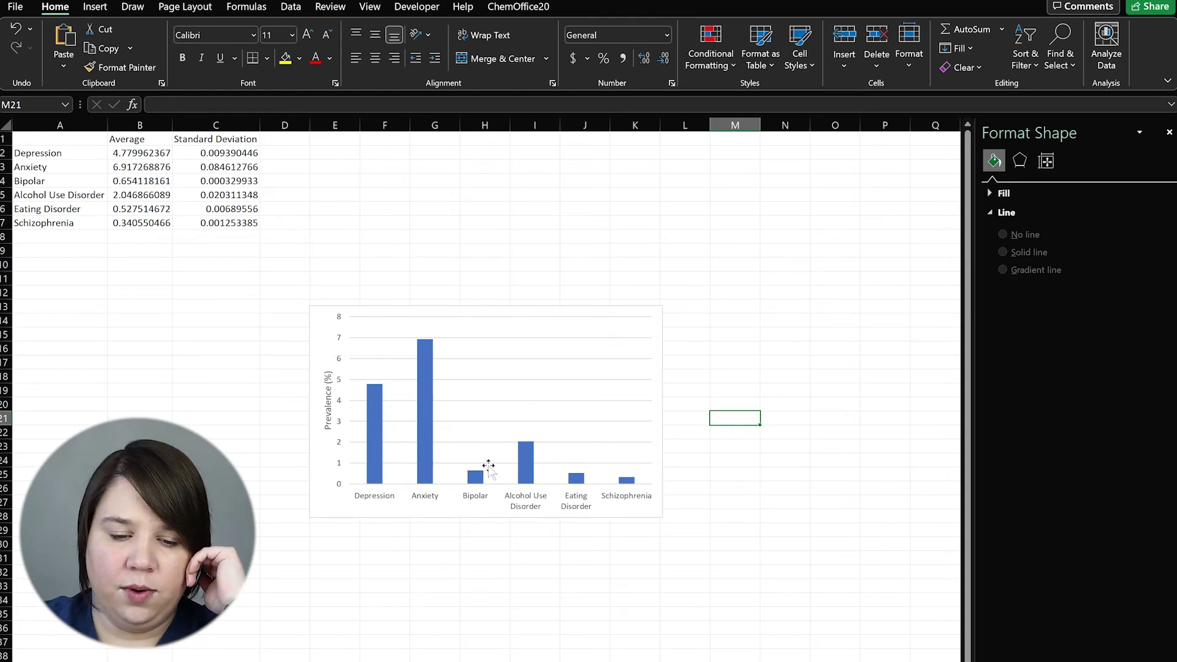
click(323, 331)
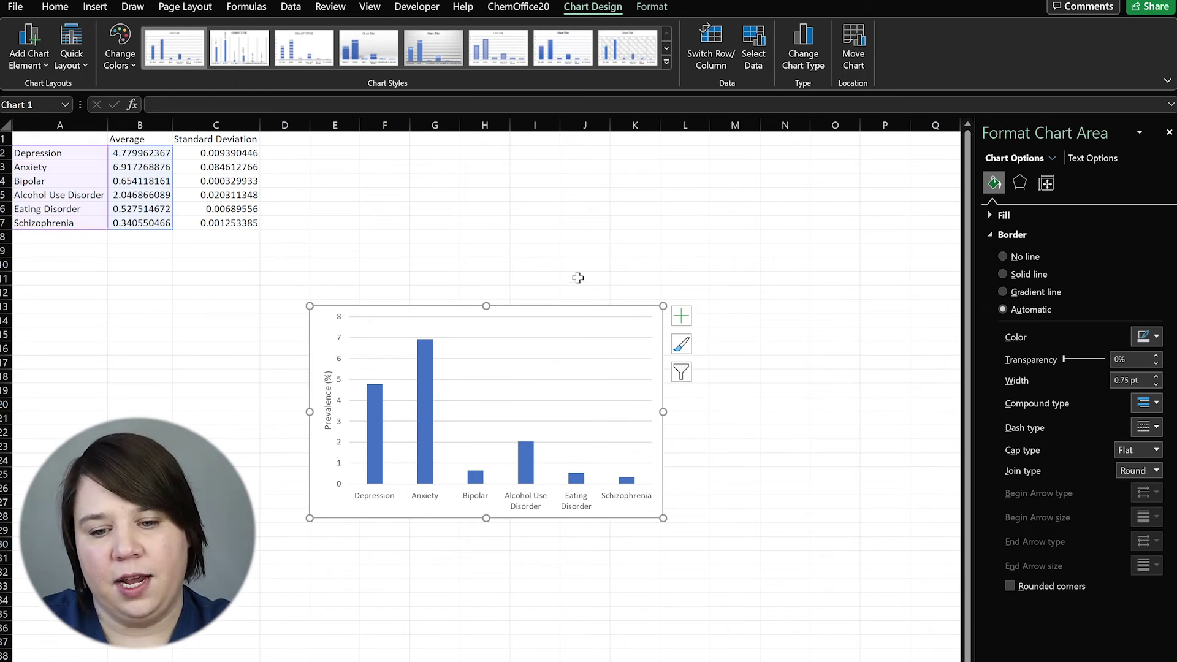
click(682, 317)
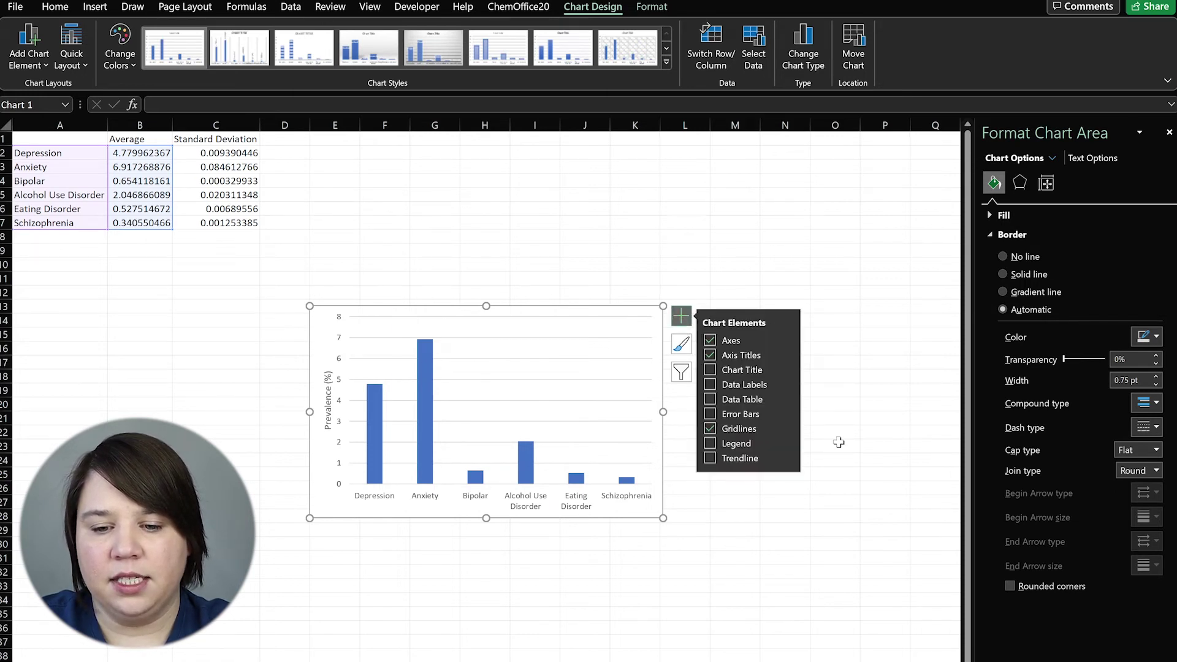
- Add error bars to all columns and set their error amount to Custom
click(709, 414)
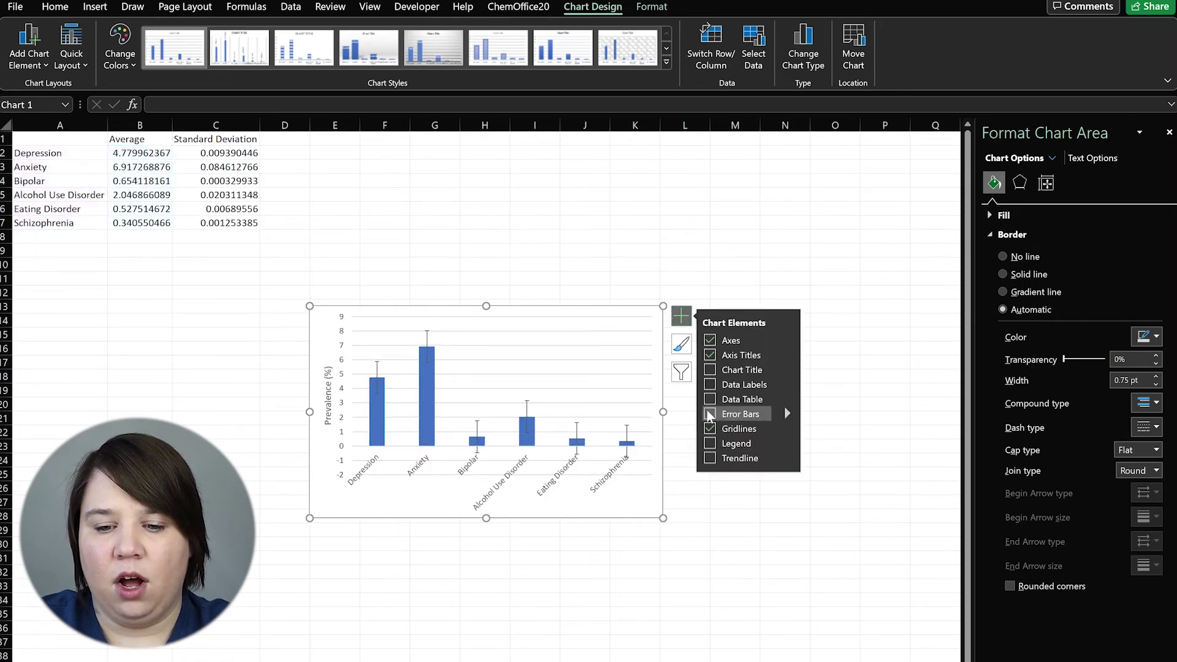
click(249, 586)
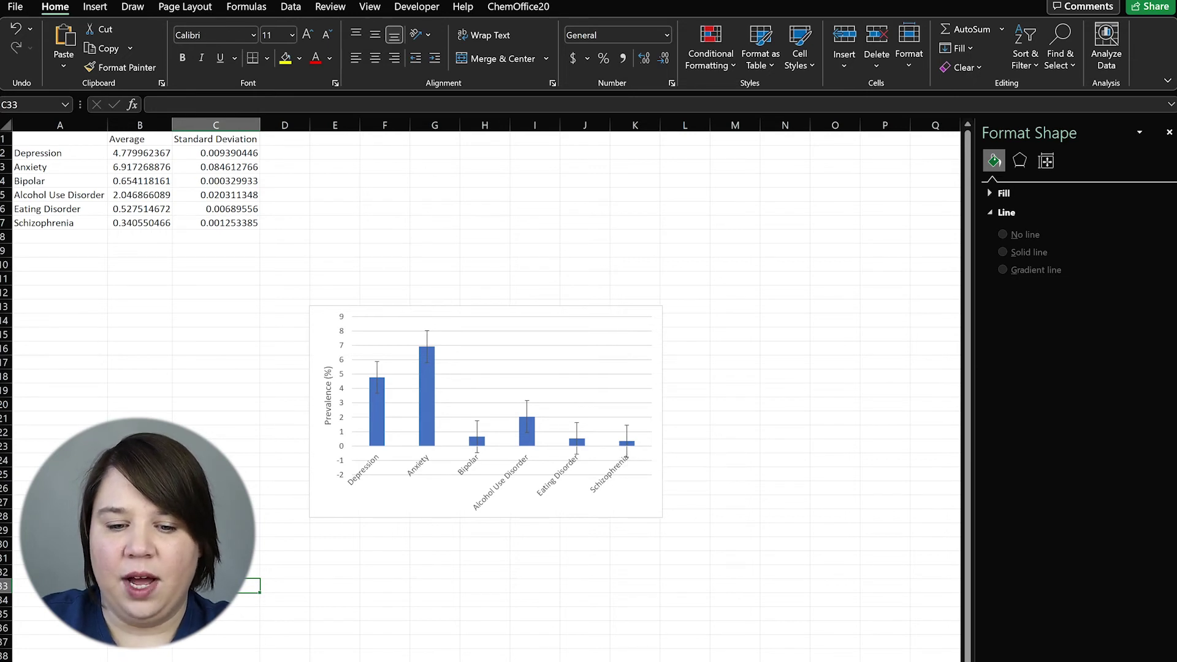
click(376, 366)
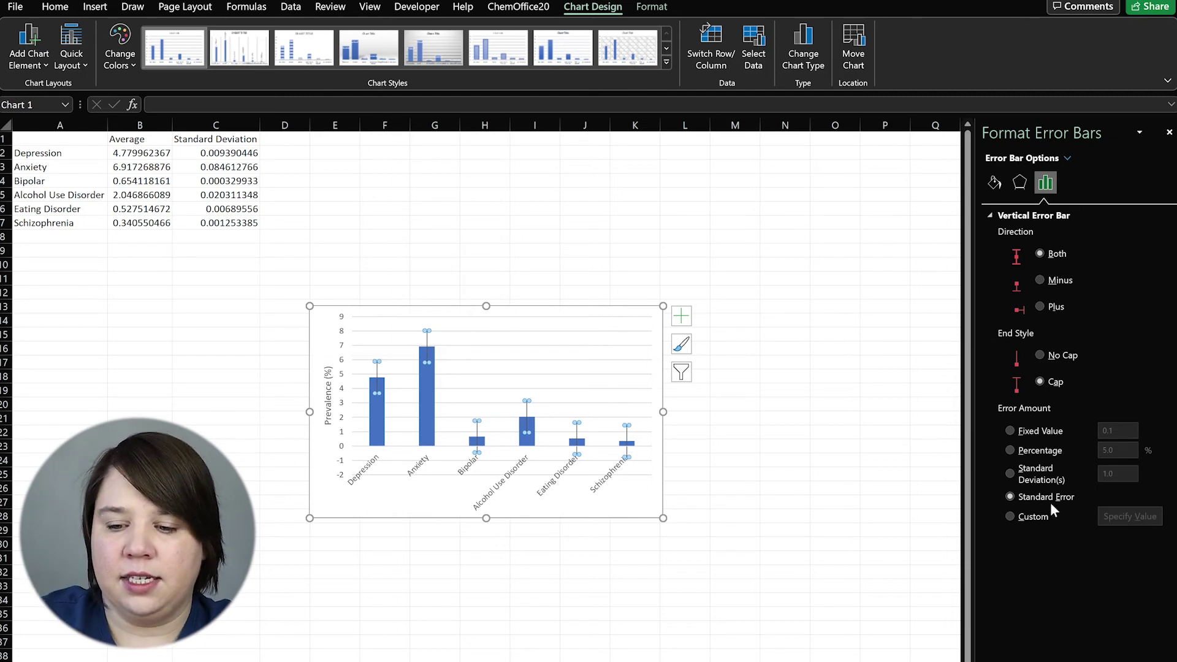
click(1011, 516)
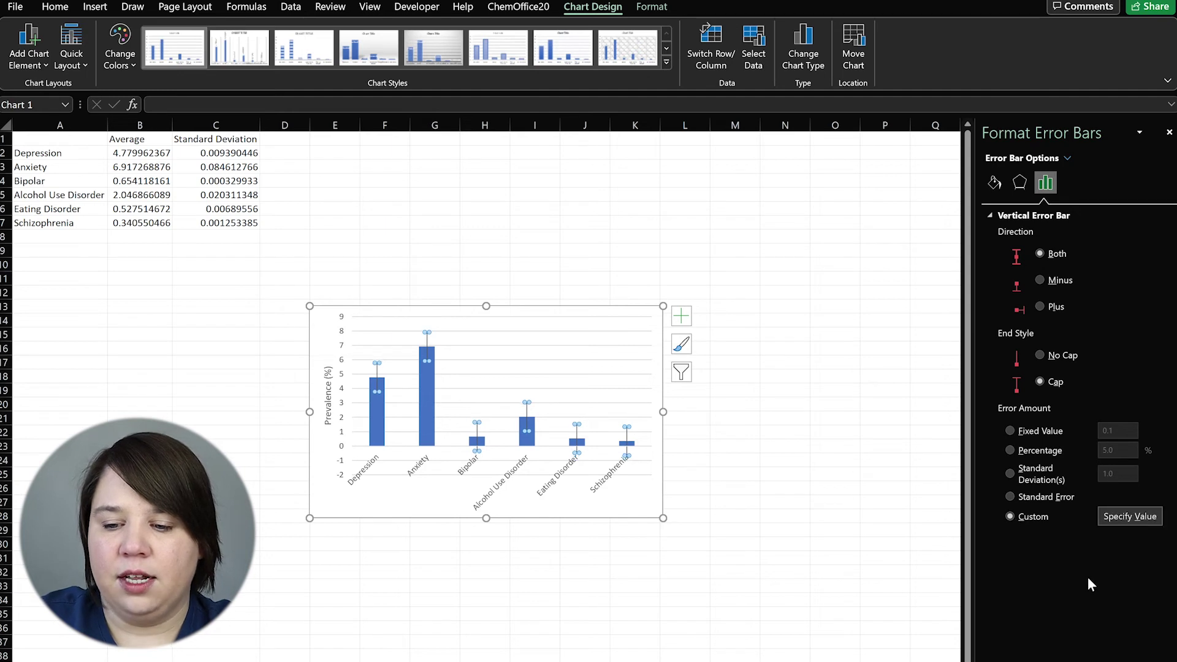
- Set custom error bars with positive and negative values both from the Standard Deviation cells C2:C7
click(1135, 519)
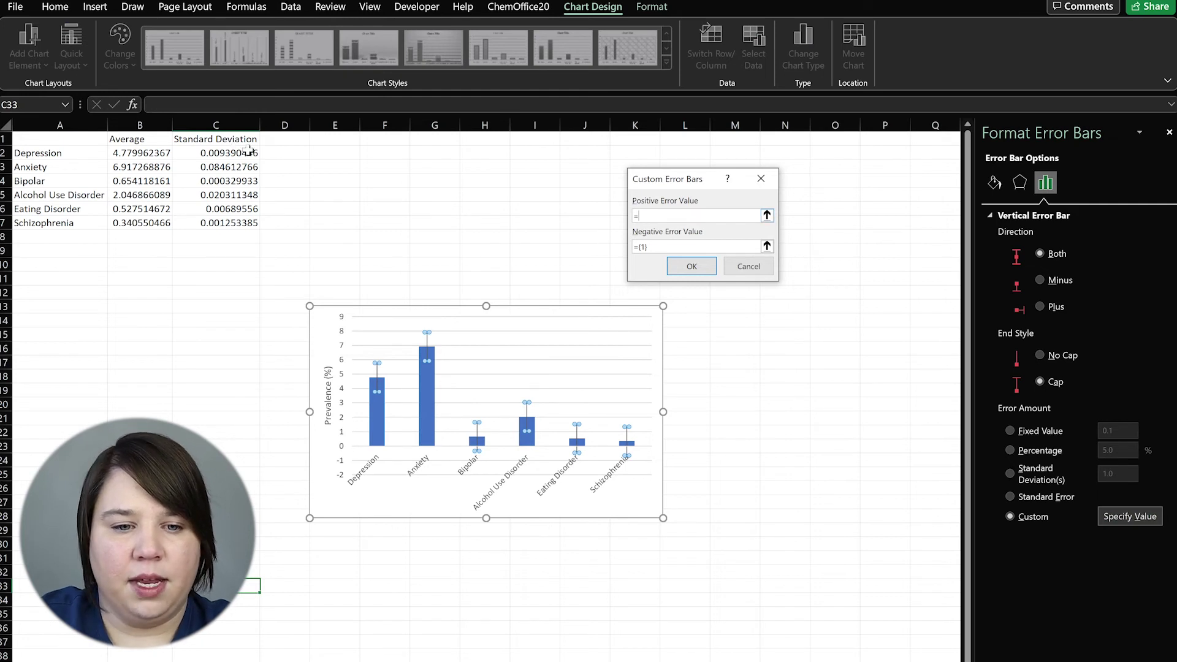
drag(232, 153, 235, 225)
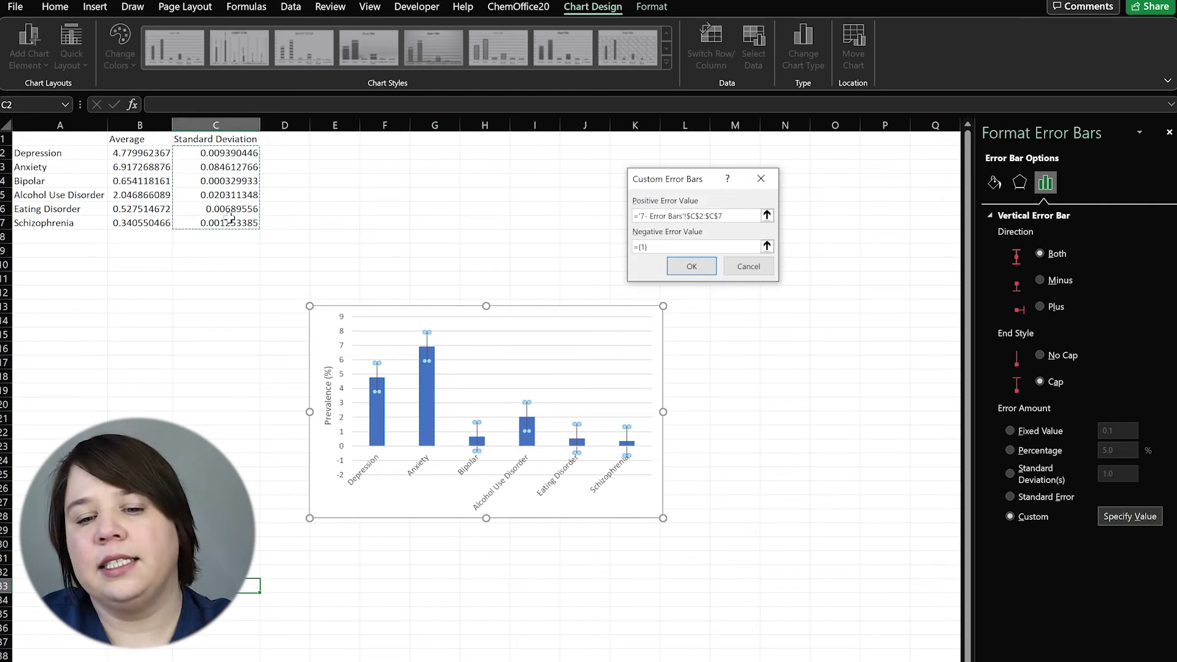
click(662, 245)
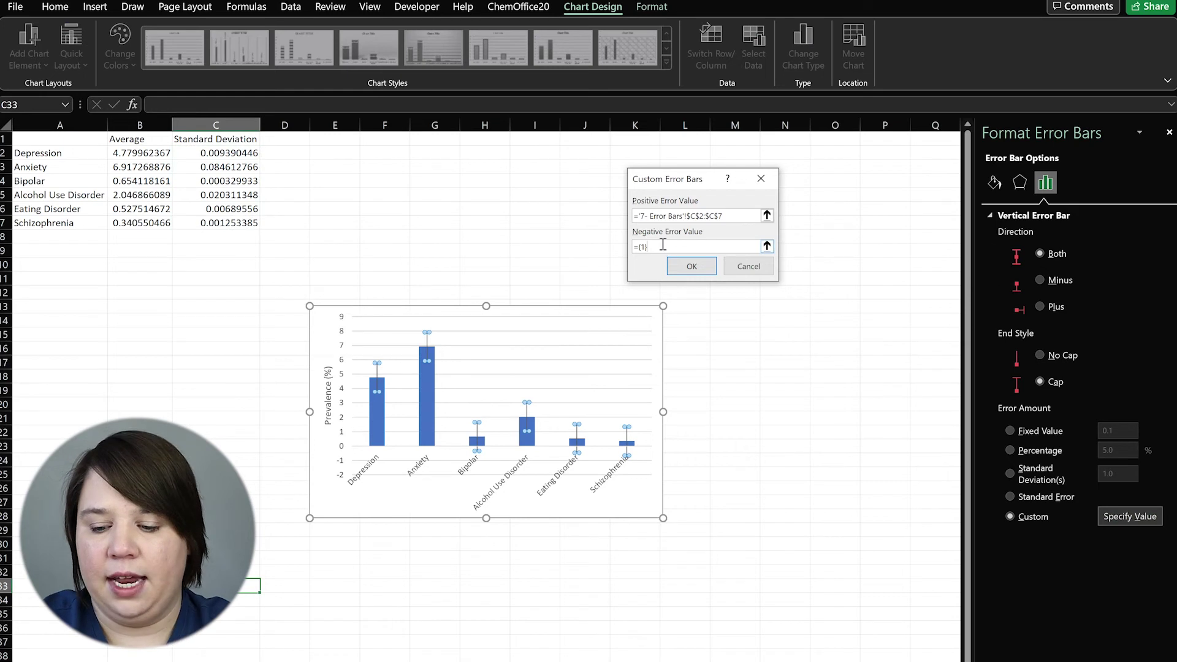
key(BackSpace)
key(BackSpace)
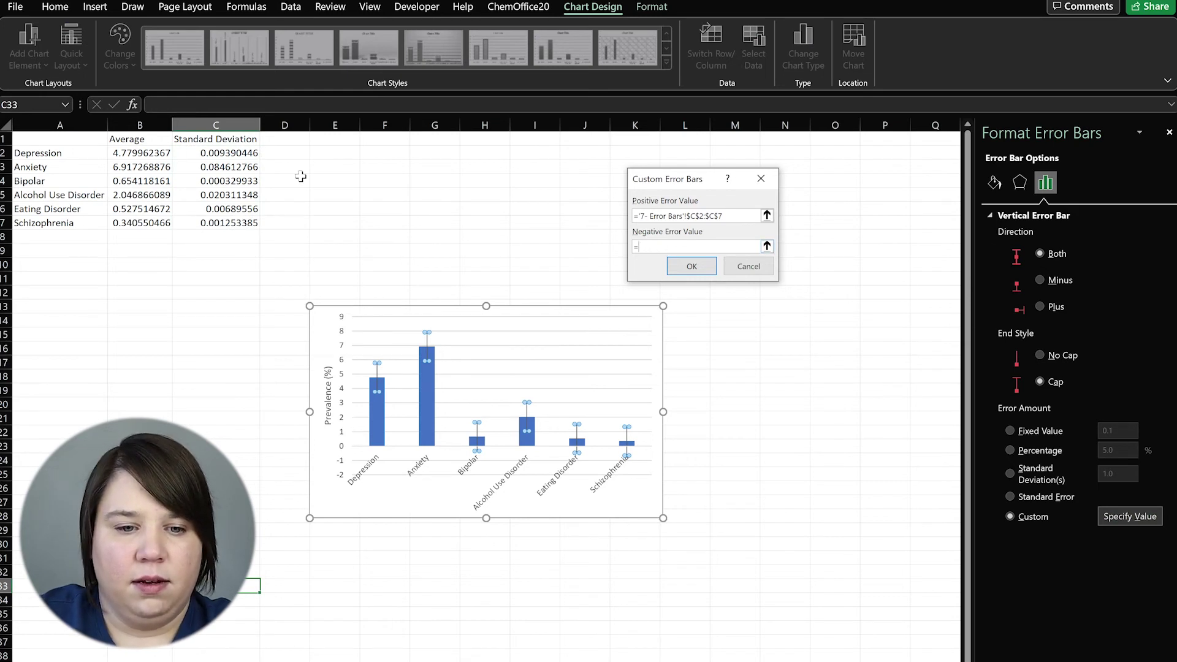
drag(244, 155, 241, 226)
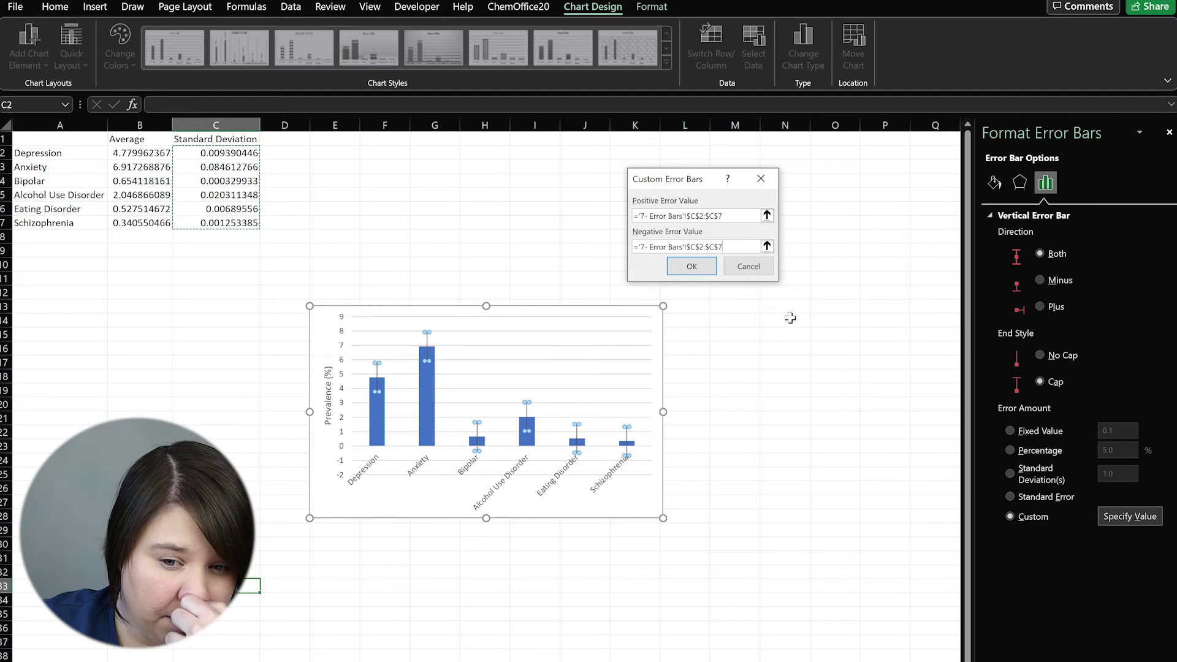
click(692, 267)
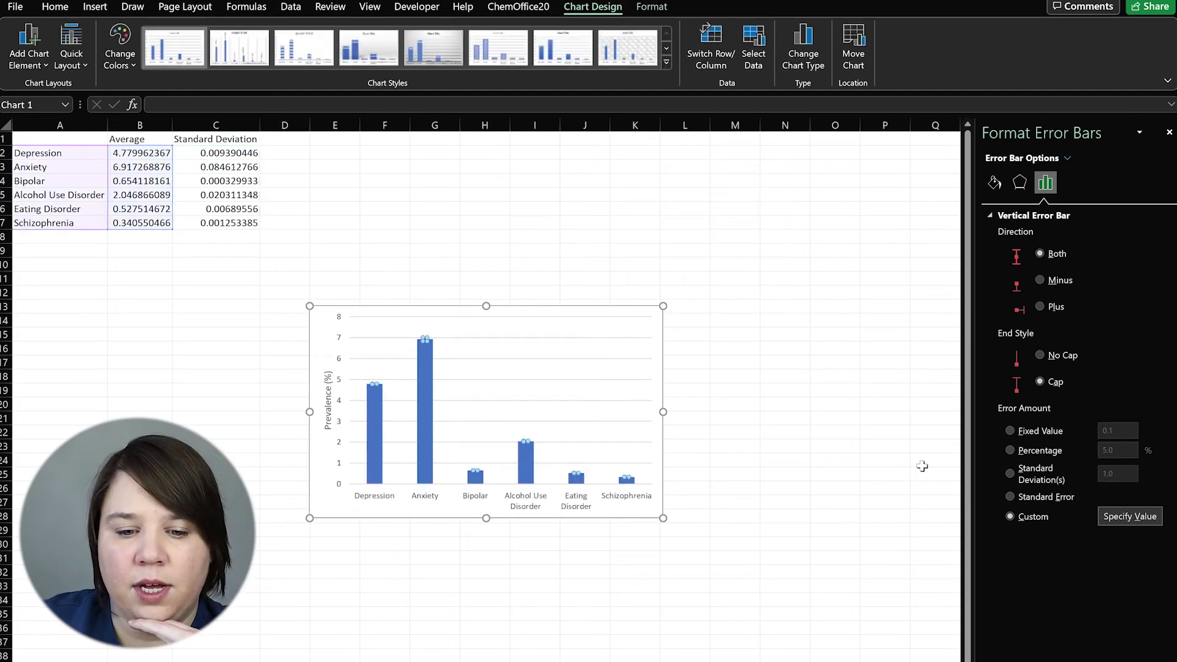
- Enlarge the disorder bar chart by dragging its top-right corner up and right
click(784, 569)
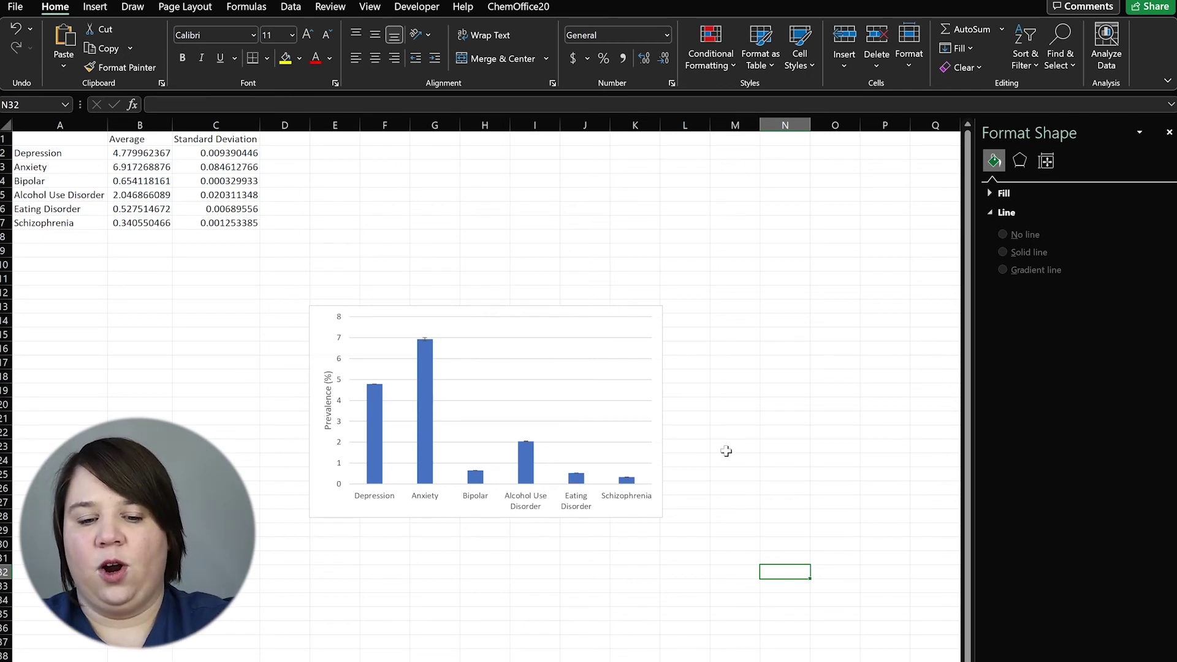
click(631, 312)
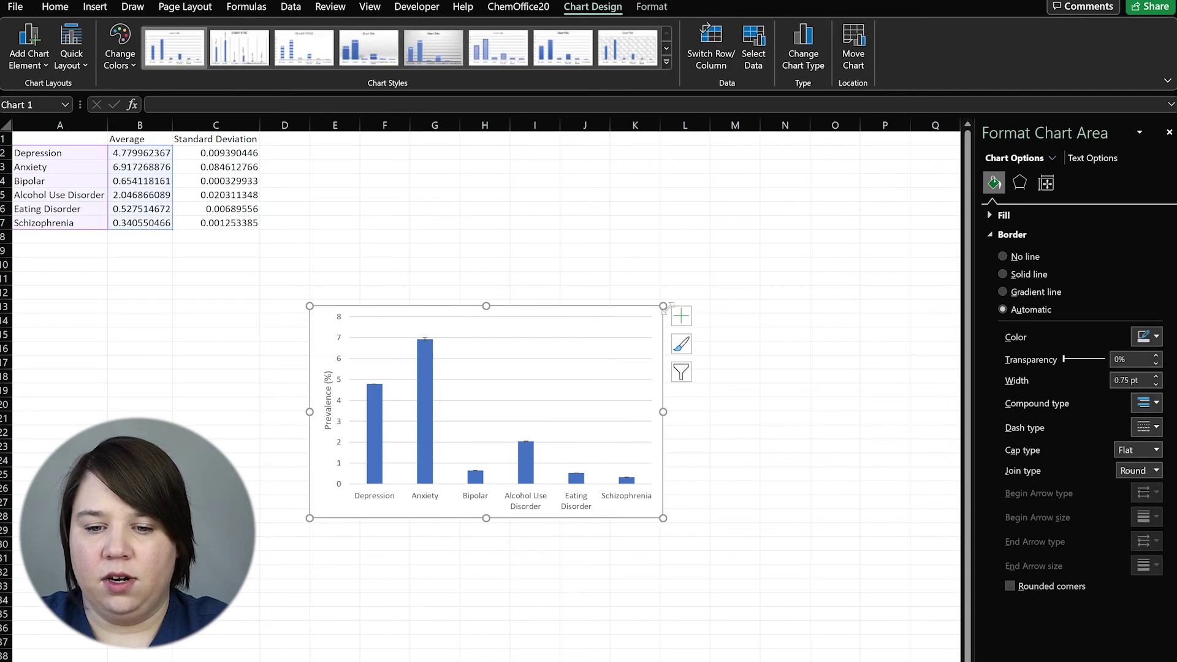
drag(663, 306, 879, 208)
click(484, 614)
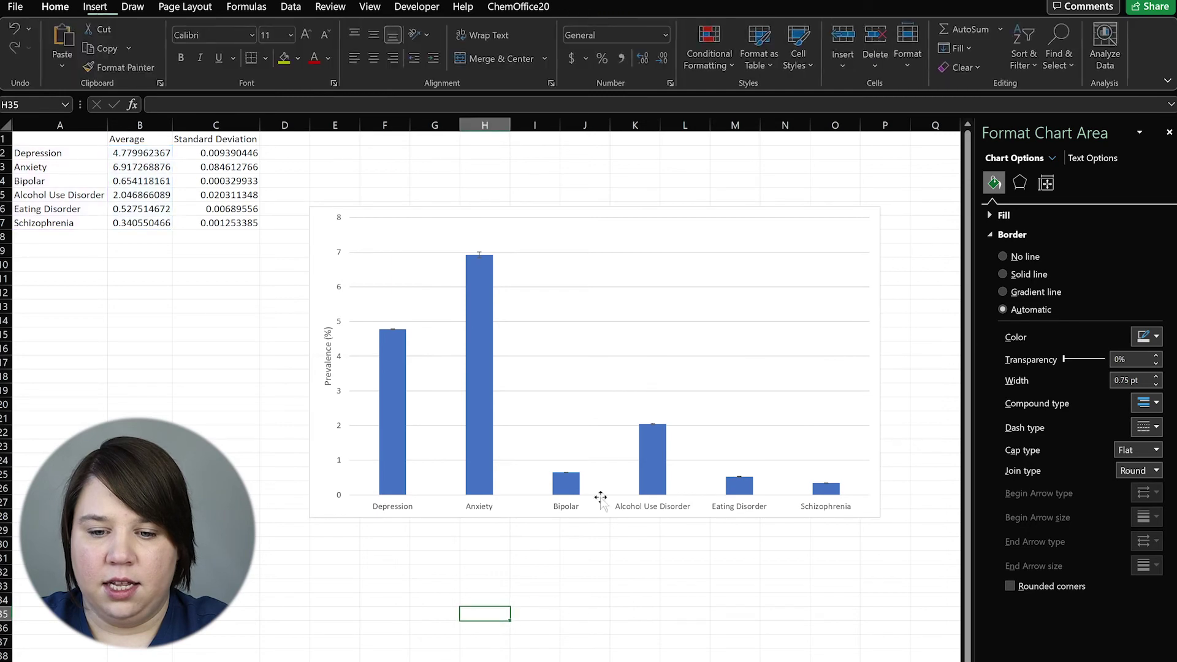
- Check the Anxiety standard deviation value, then move on to the scatter plot sheet
click(597, 322)
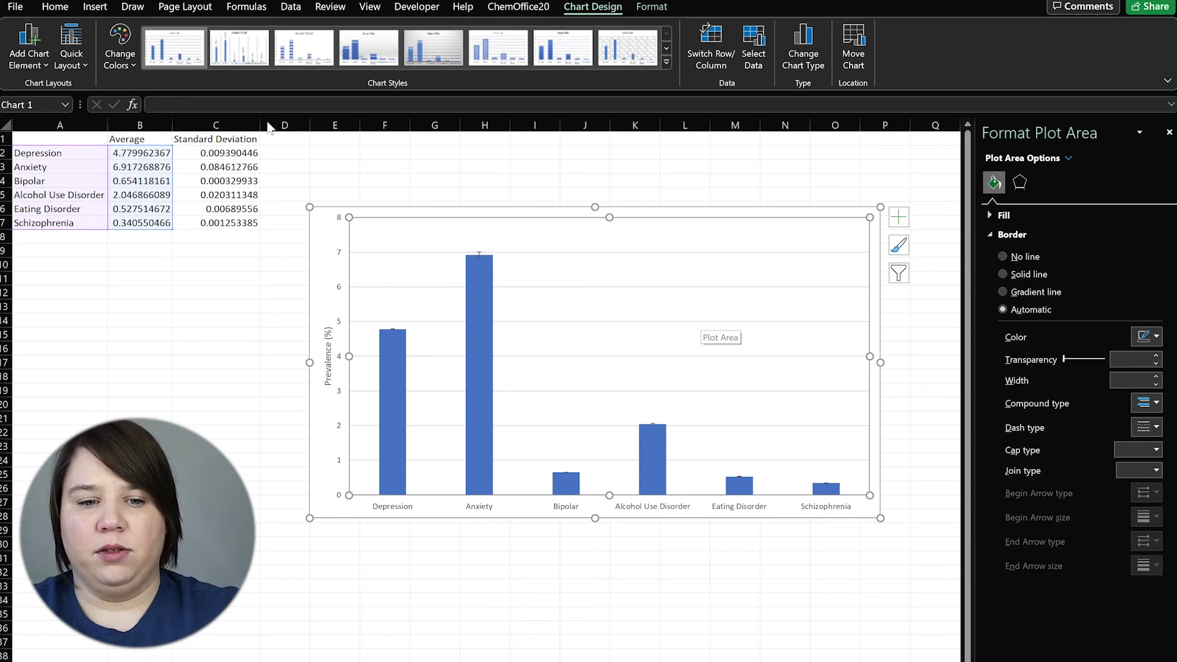
click(251, 165)
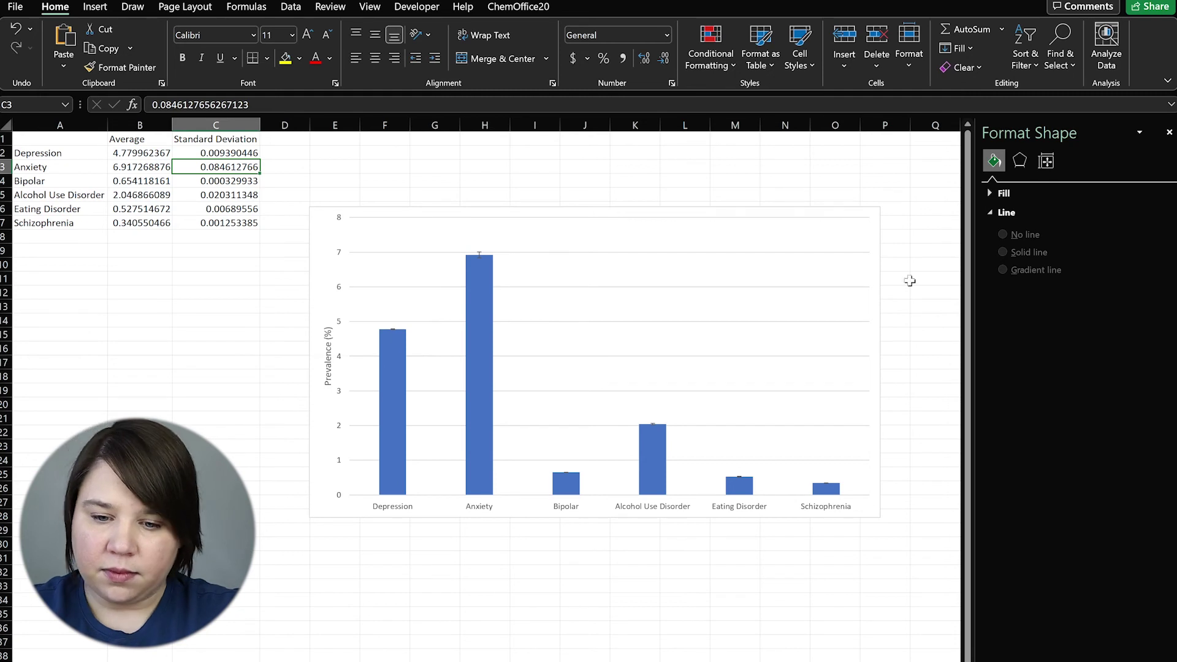
click(140, 600)
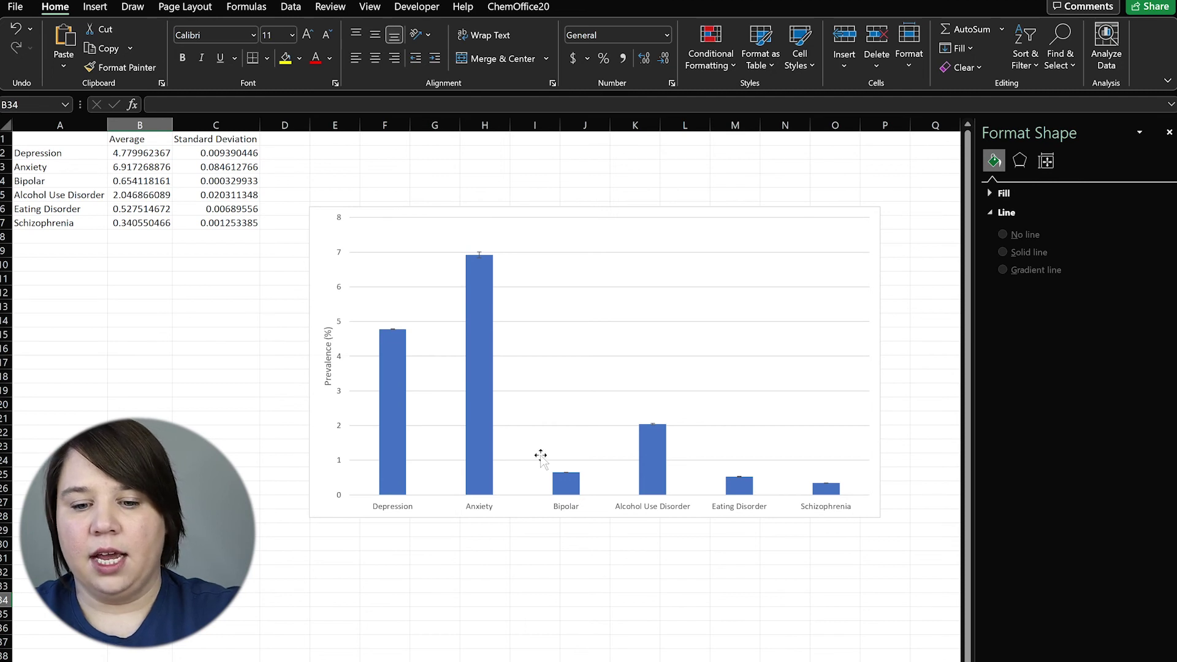
key(ctrl+Page_Down)
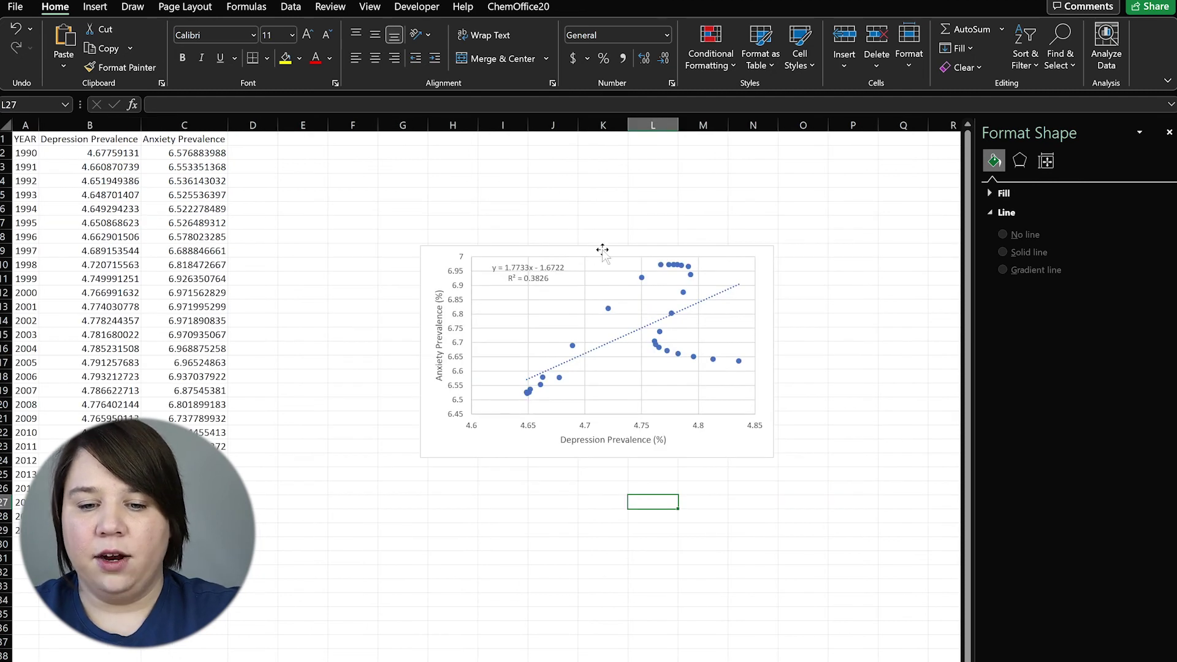
- Add error bars to the scatter series, inspect the horizontal bar options, and delete the horizontal bars
click(573, 349)
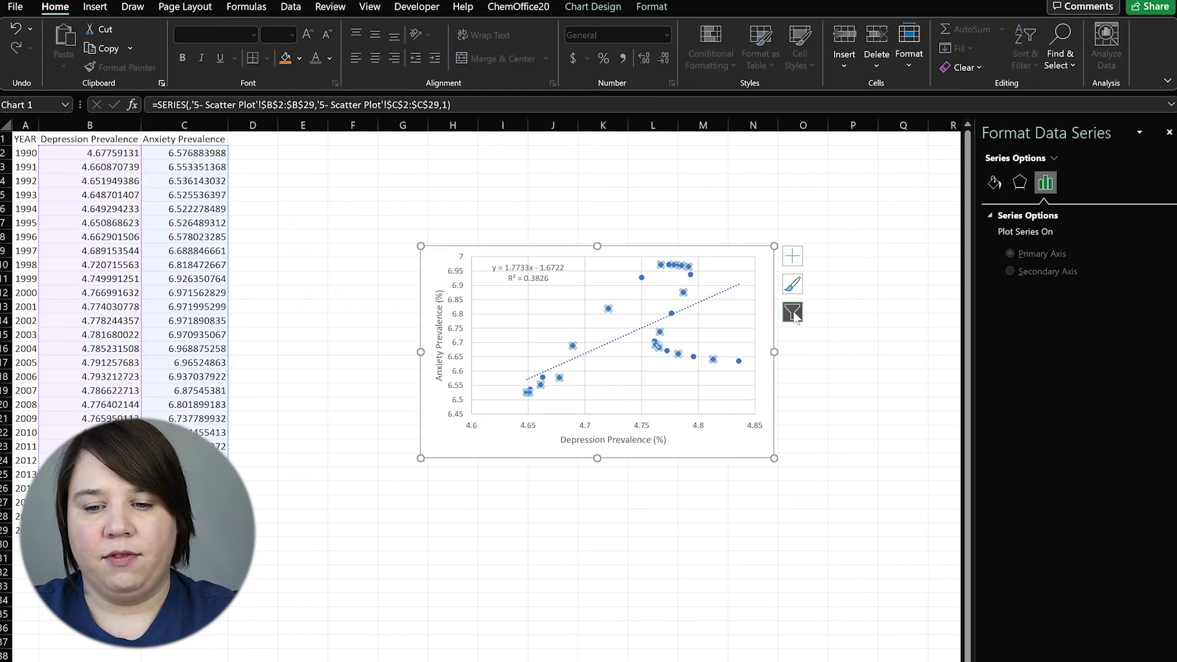
click(793, 257)
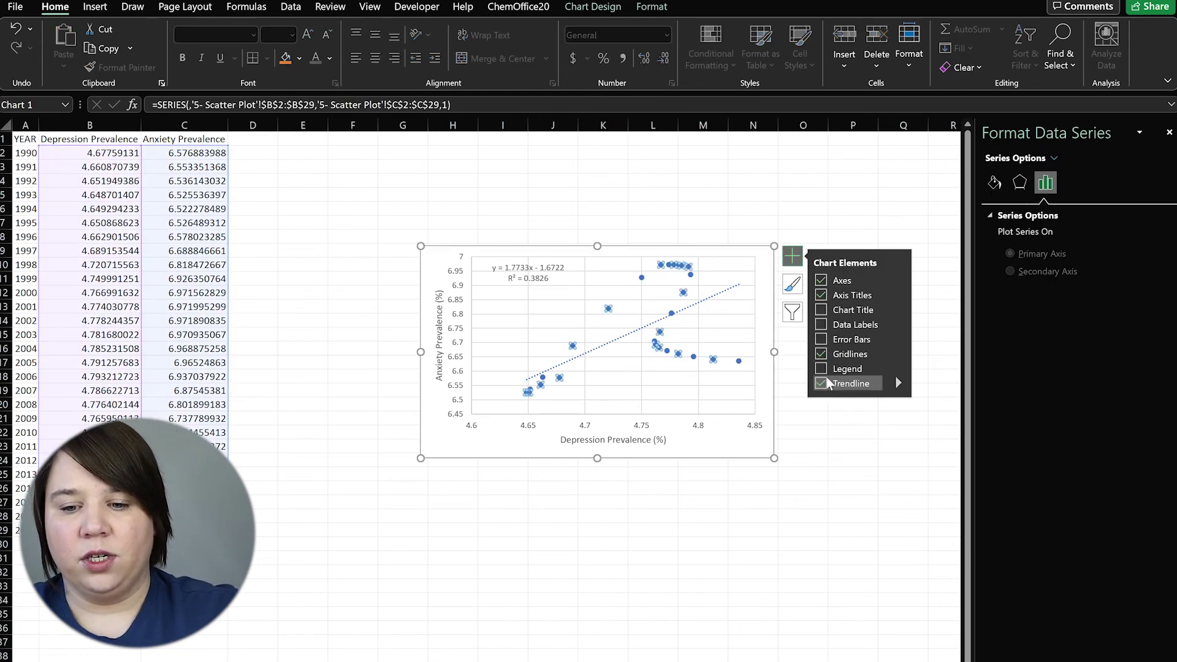
click(821, 340)
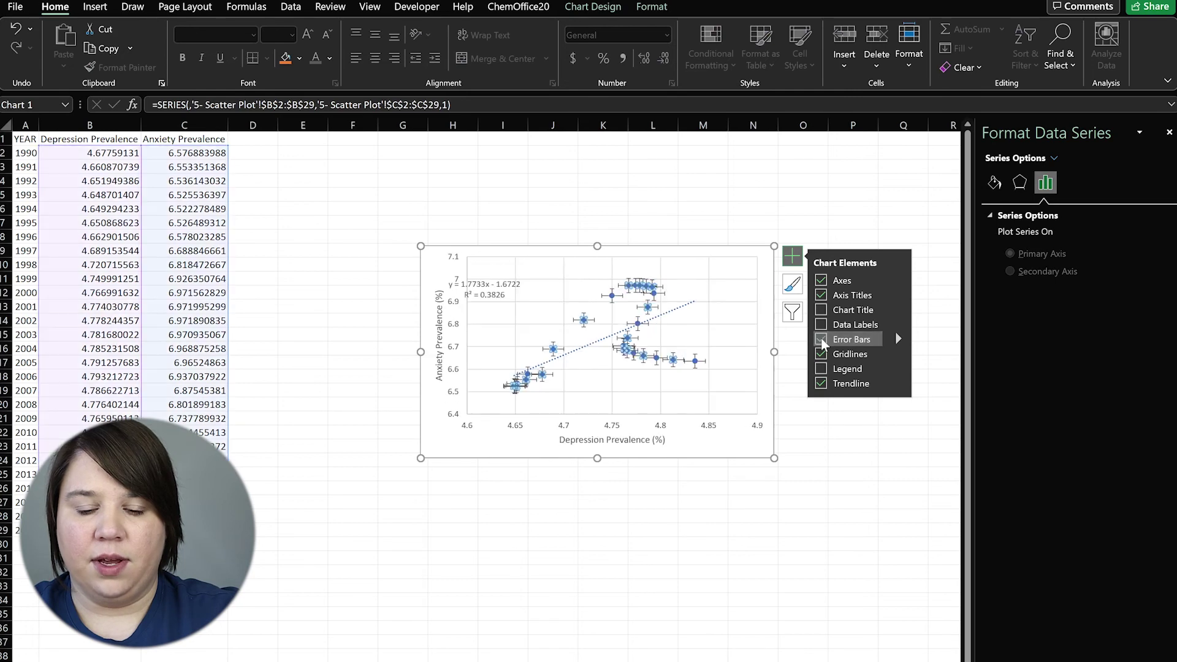
click(889, 337)
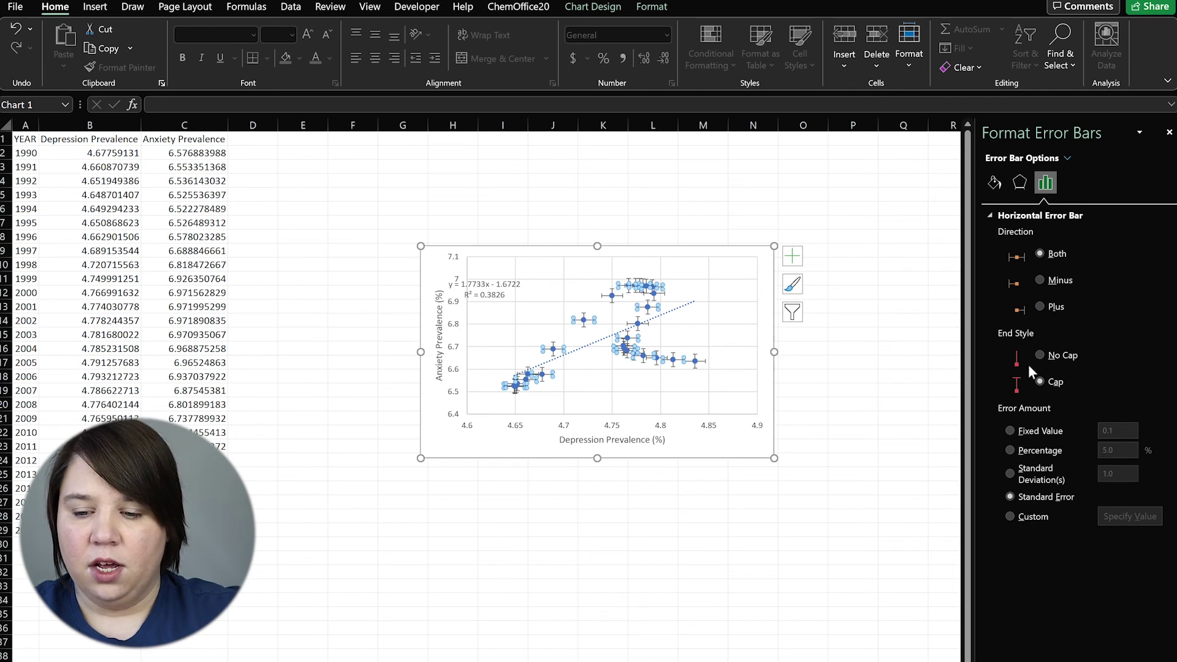
click(992, 215)
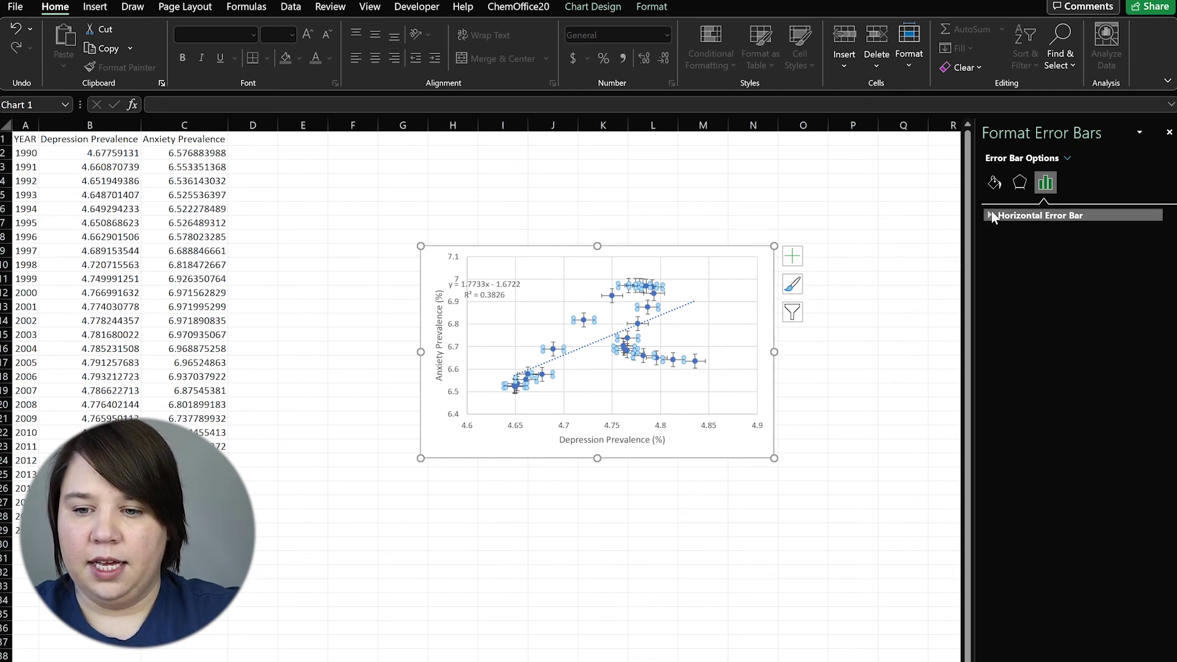
click(992, 215)
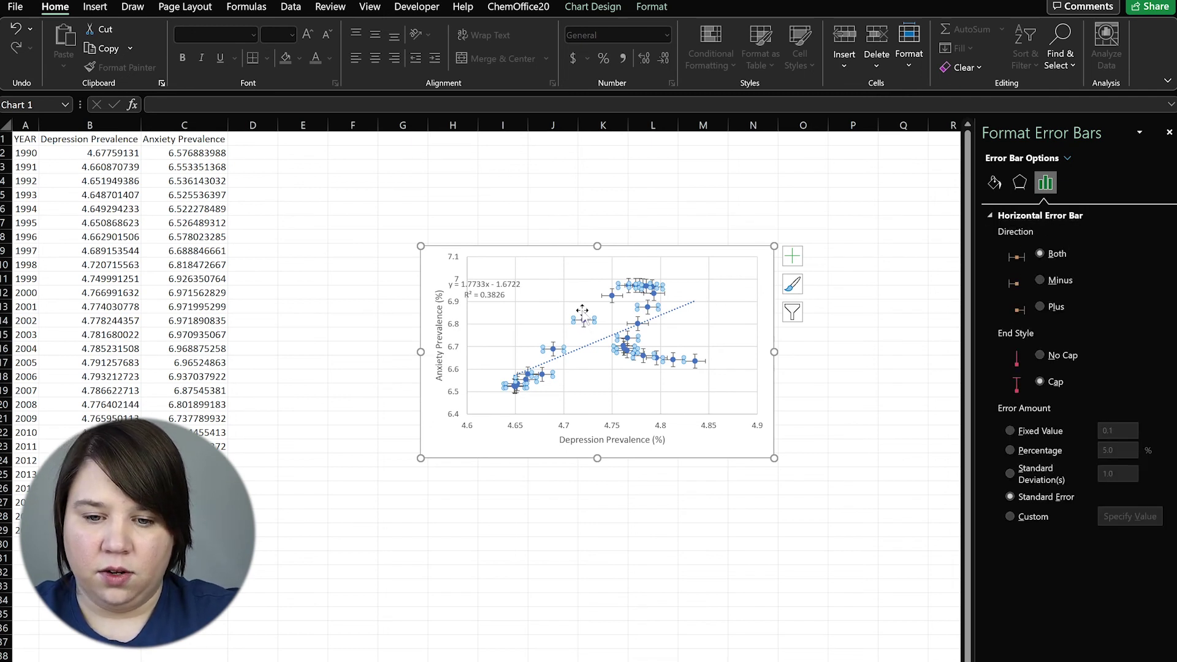
key(Delete)
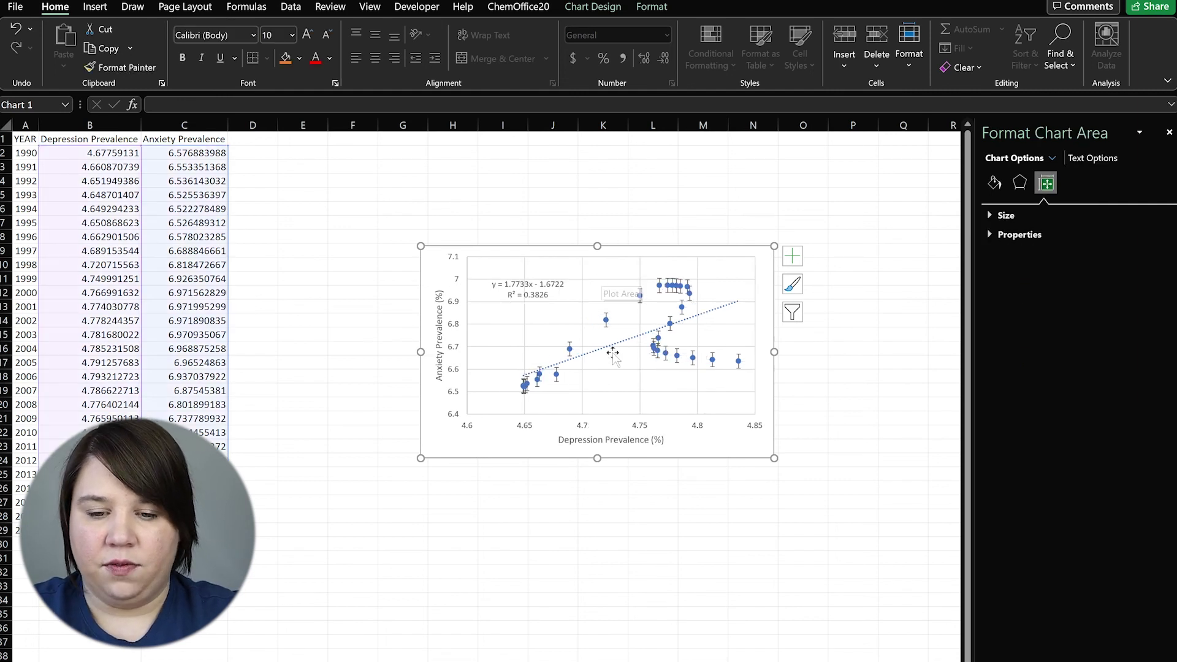
- Try Custom then Standard Error on the vertical error bars, then delete them
click(606, 318)
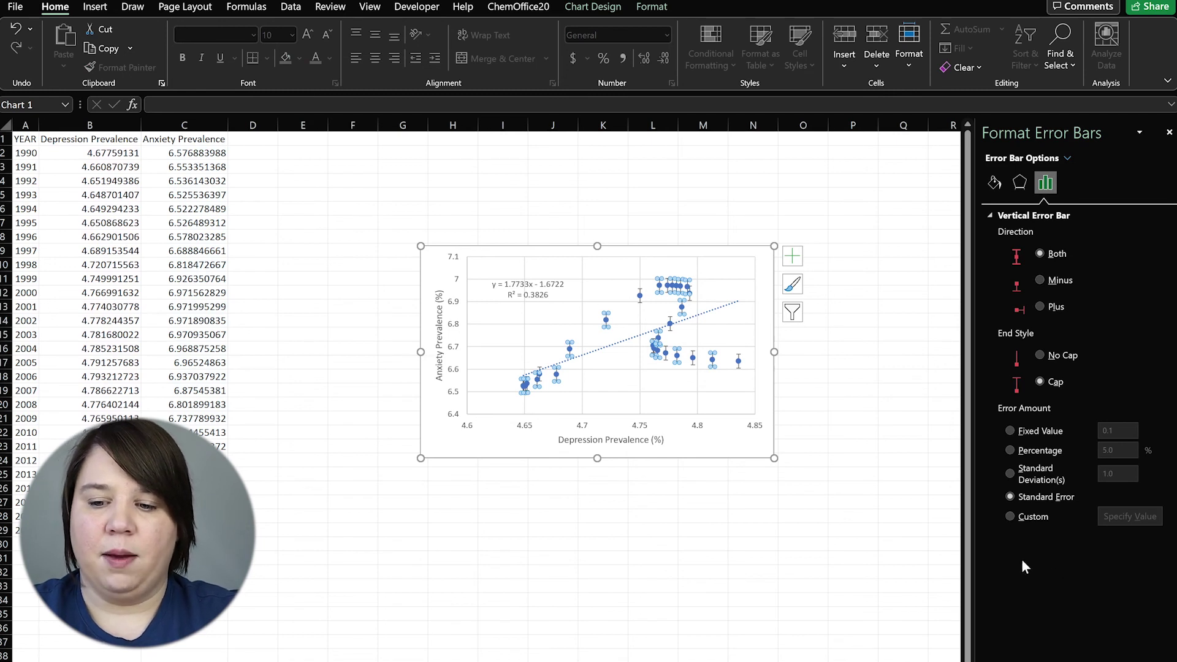
click(1012, 517)
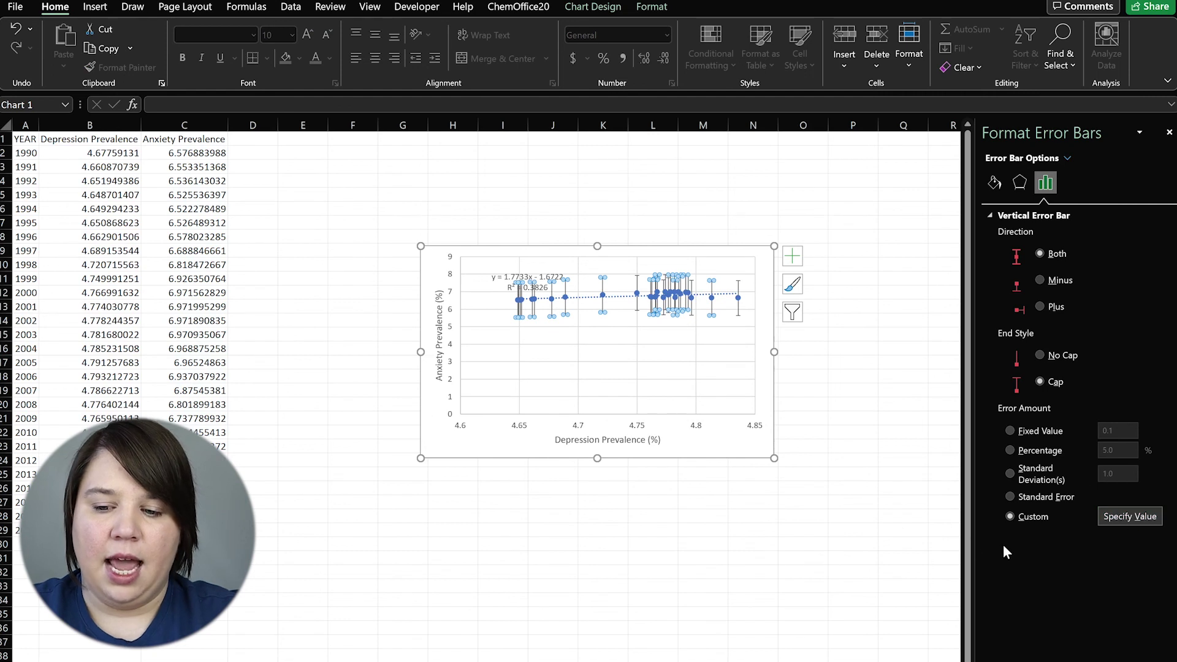
click(1015, 498)
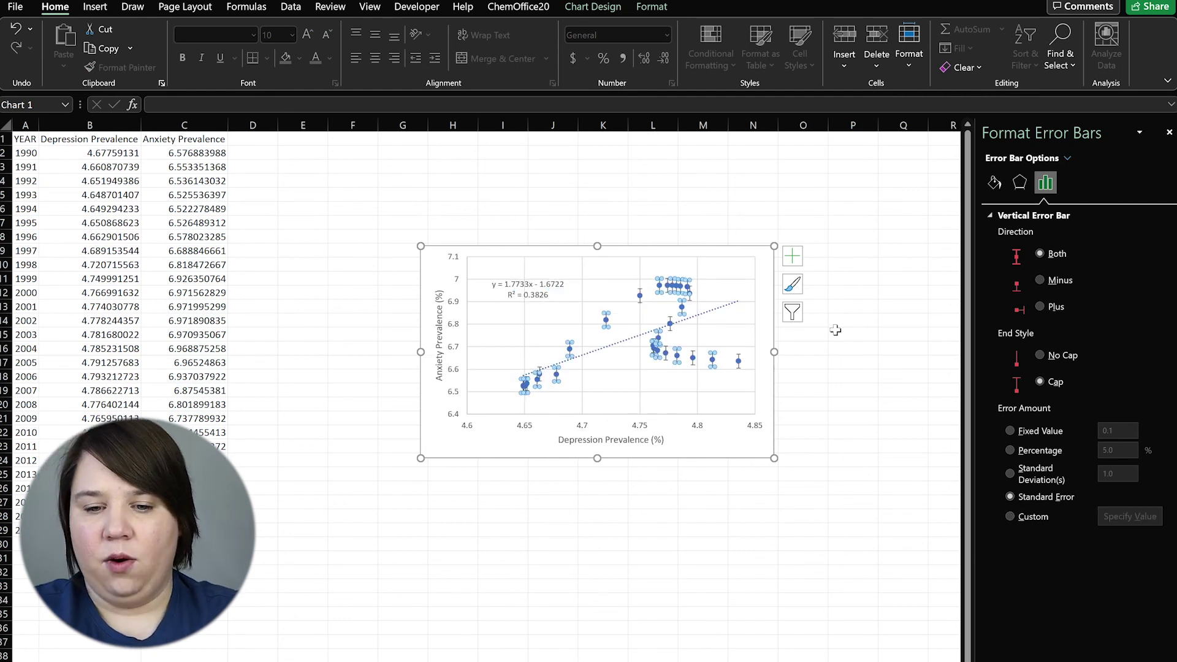
key(Delete)
click(836, 501)
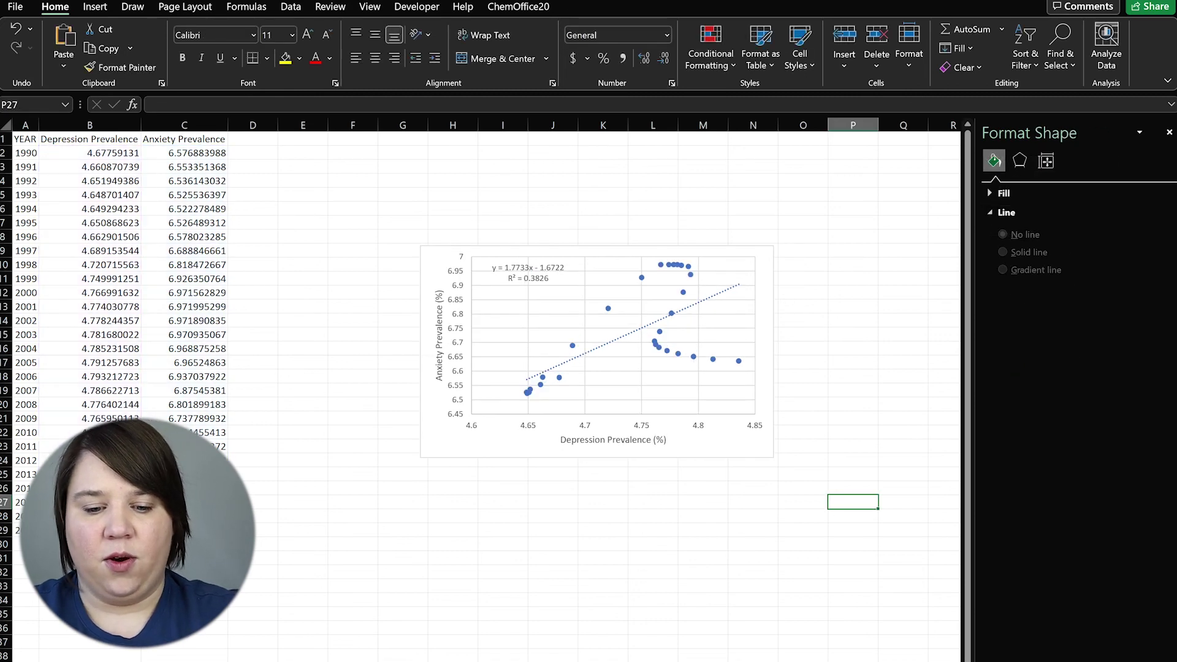
- Switch back to the disorder averages sheet tab and select an empty cell below the data
click(509, 611)
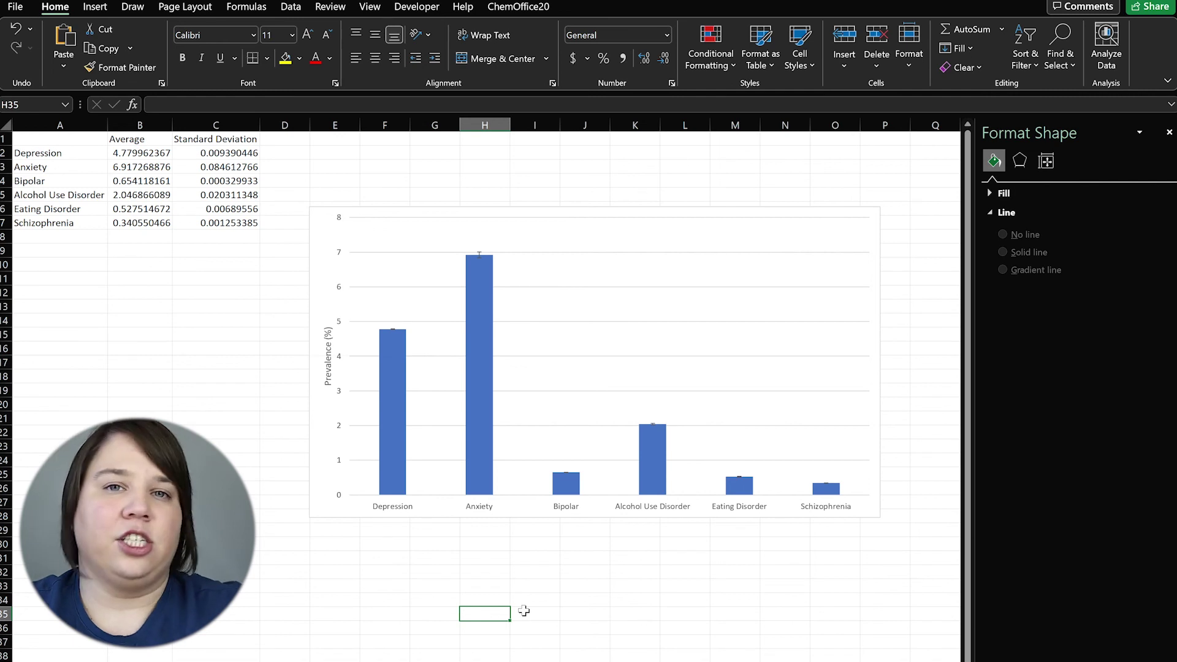
click(232, 409)
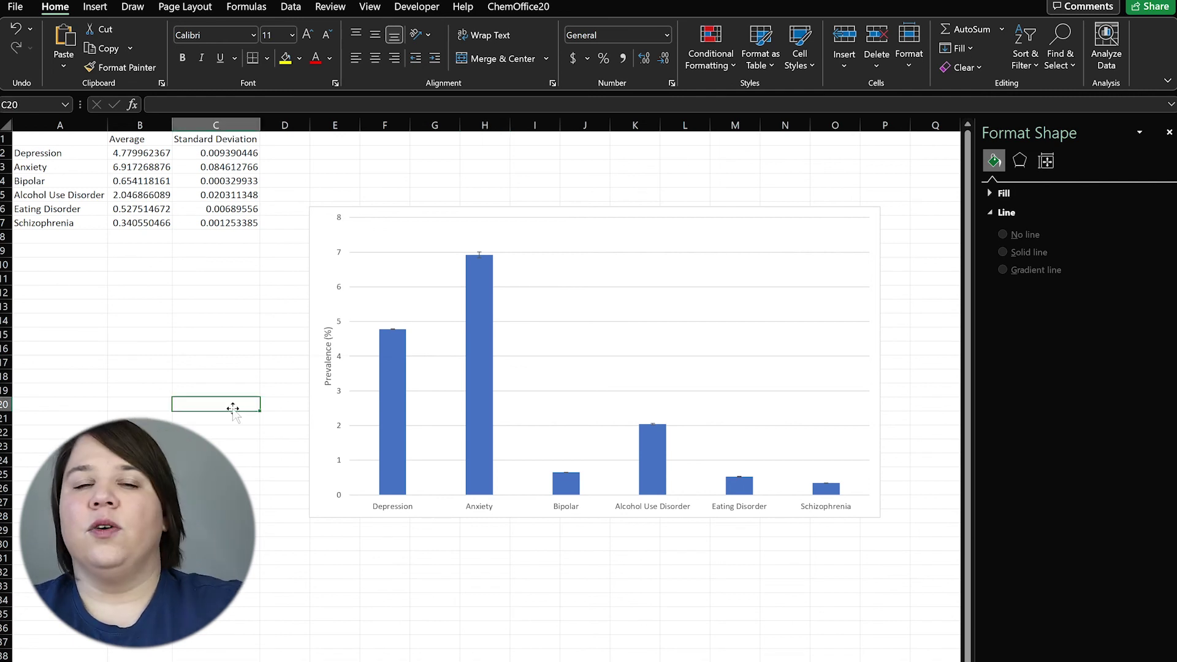